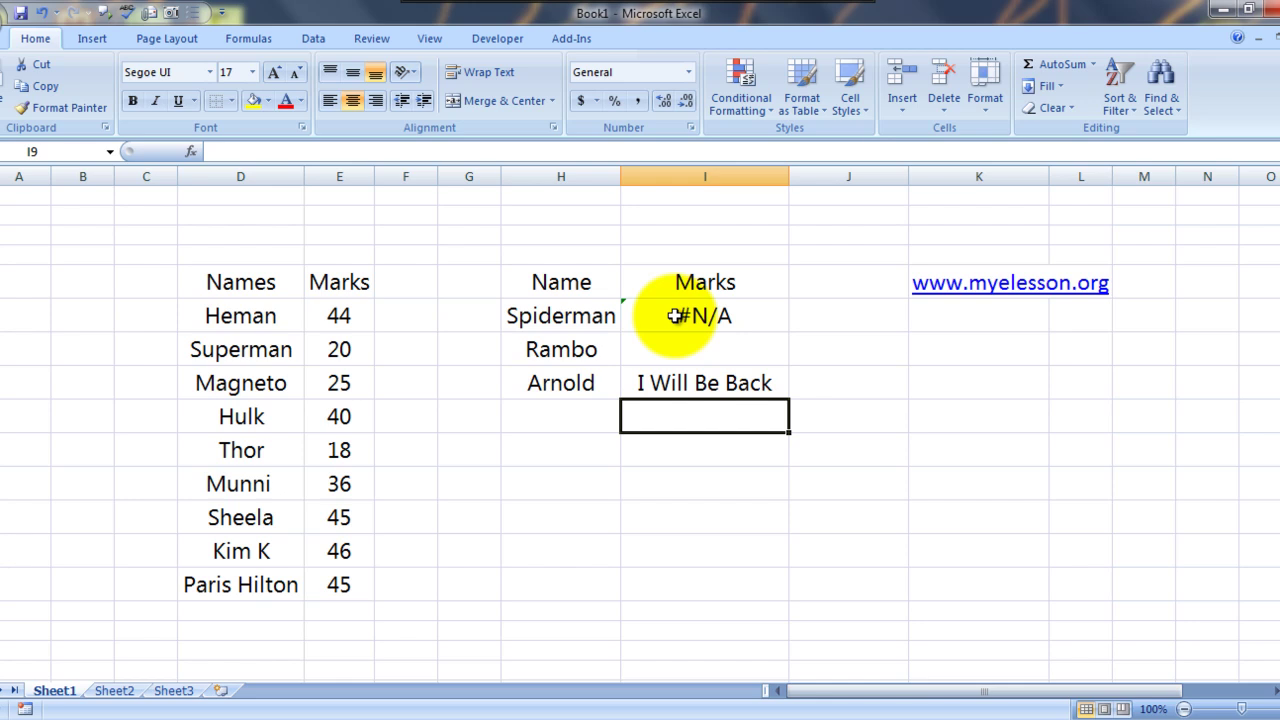
# Review the #N/A result in I6 and the IFERROR formulas for Rambo and Arnold.
pyautogui.click(710, 316)
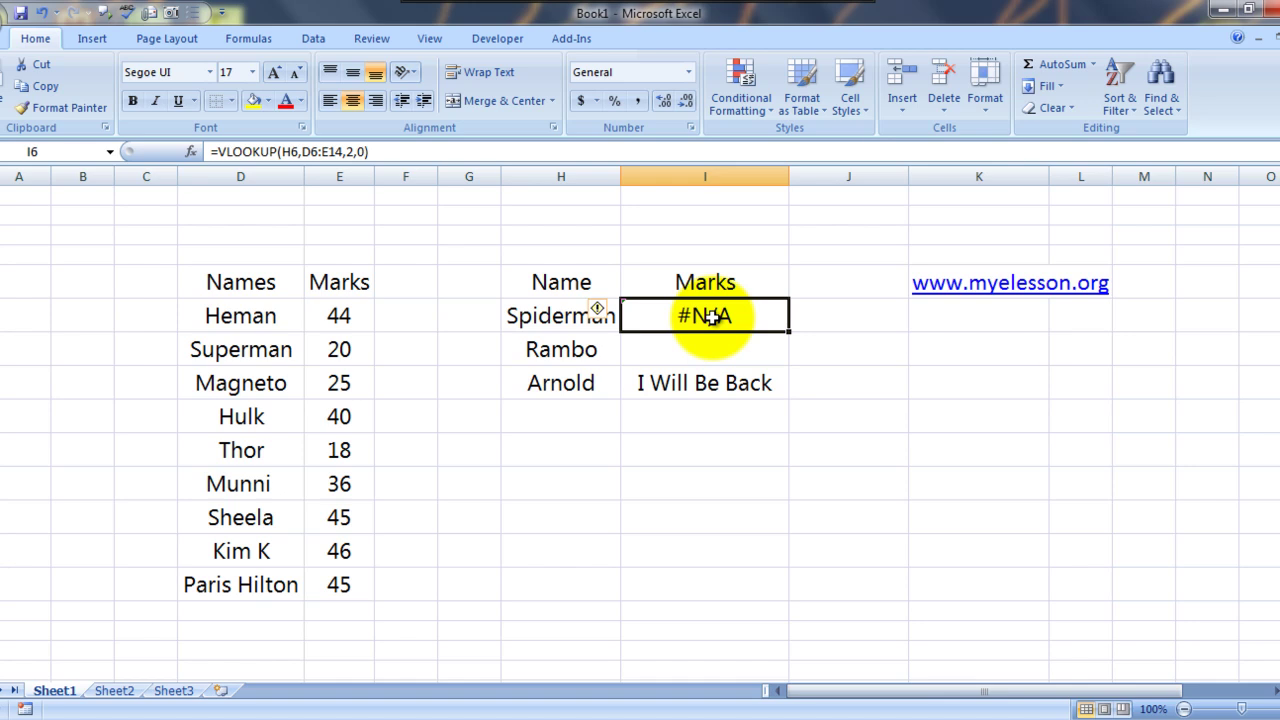
pyautogui.press('Right')
pyautogui.press('Right')
pyautogui.press('Left')
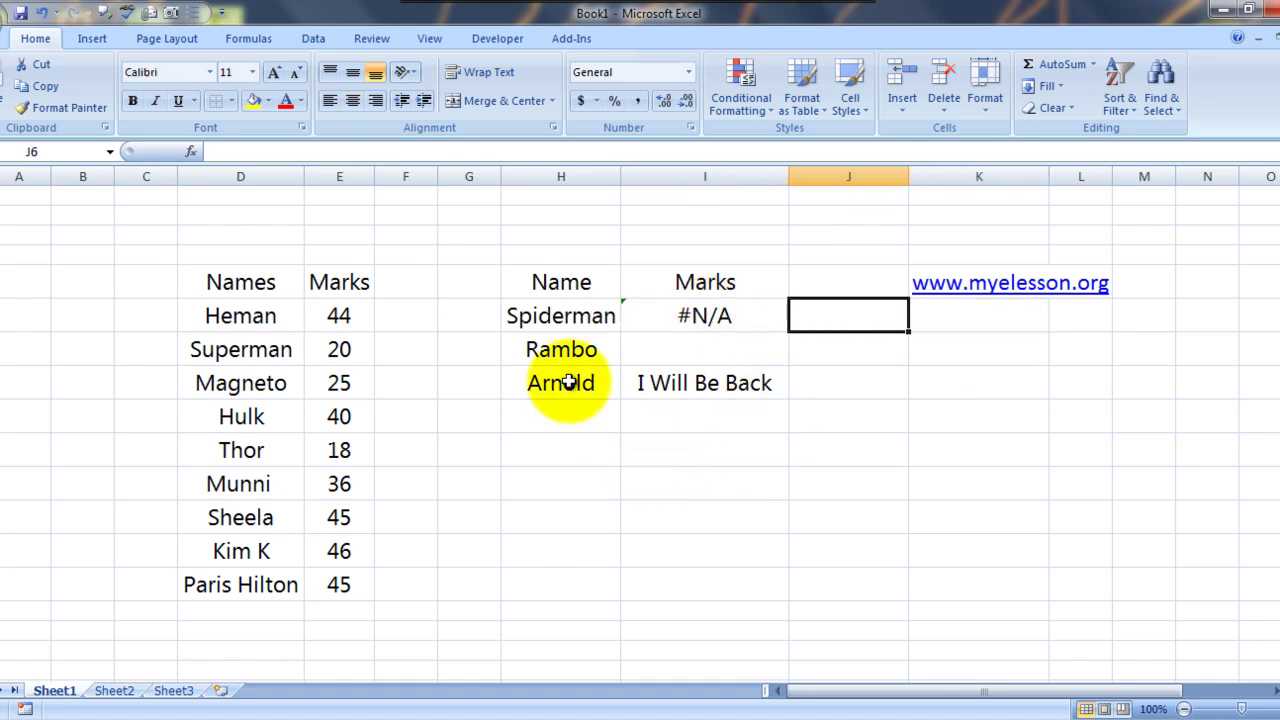
pyautogui.click(563, 352)
pyautogui.press('Right')
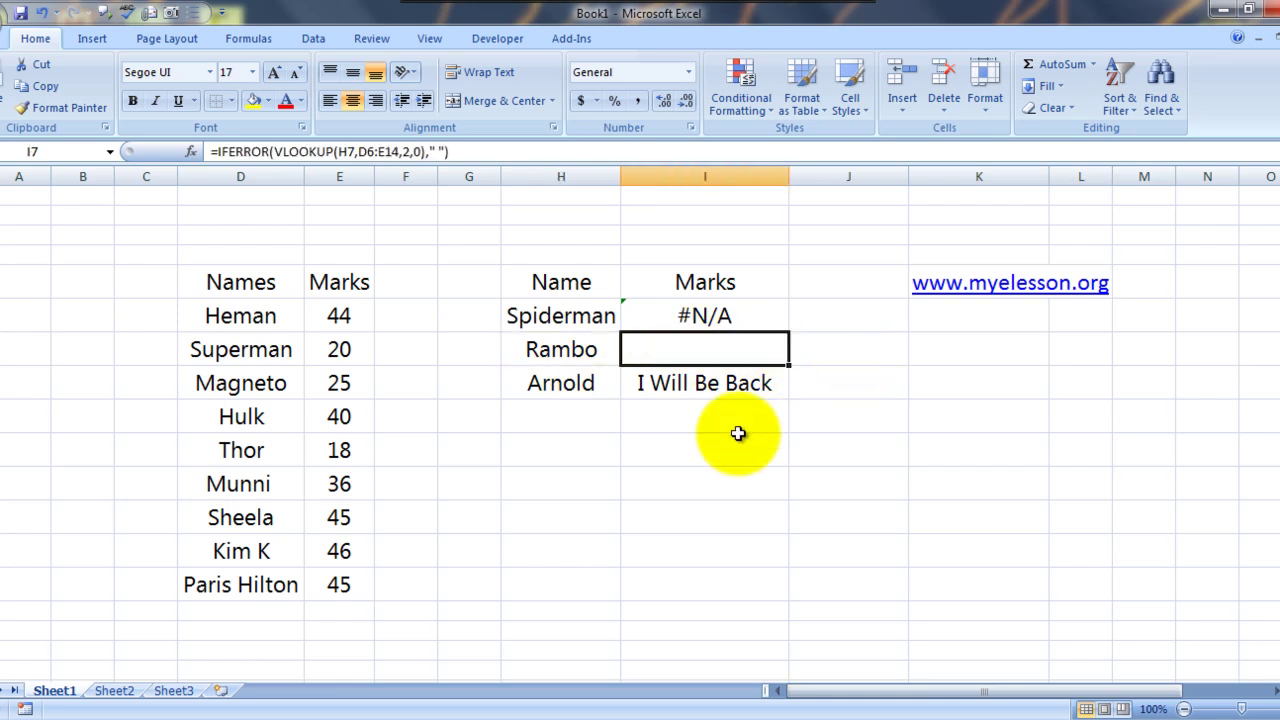
pyautogui.press('Up')
pyautogui.press('Down')
pyautogui.press('Down')
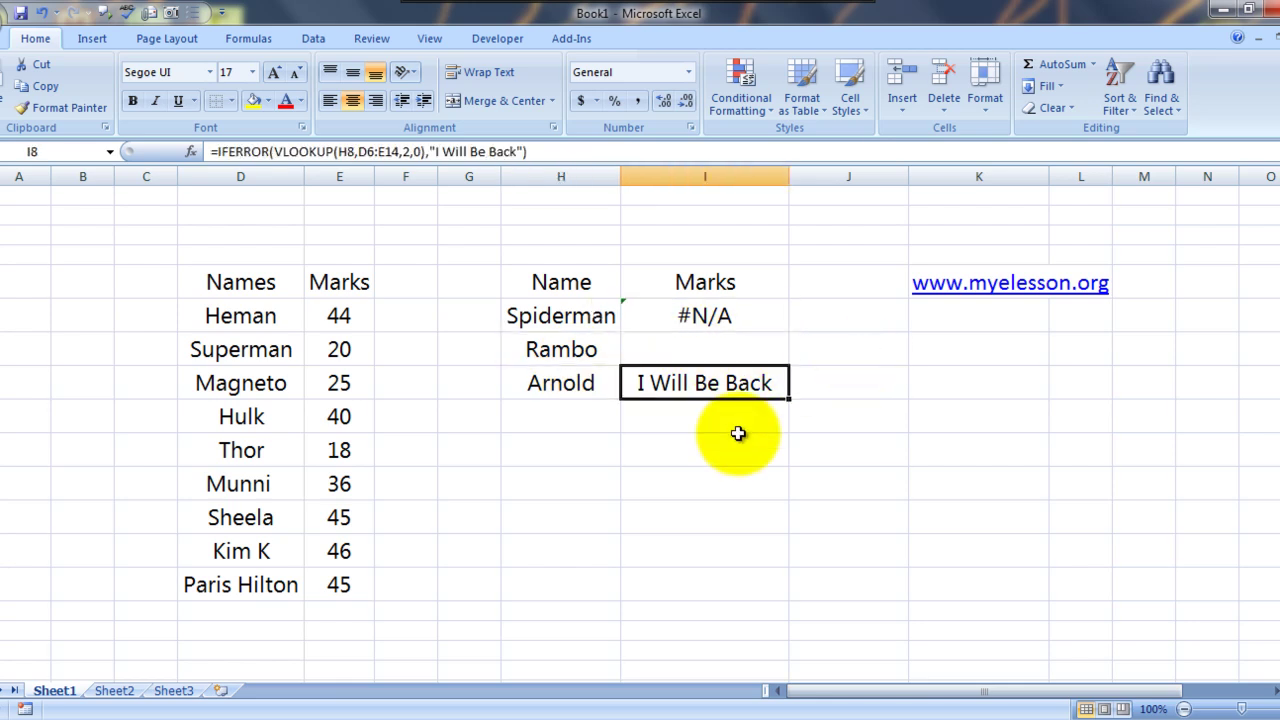
pyautogui.press('Left')
pyautogui.press('Right')
pyautogui.press('Left')
pyautogui.press('Right')
pyautogui.press('Right')
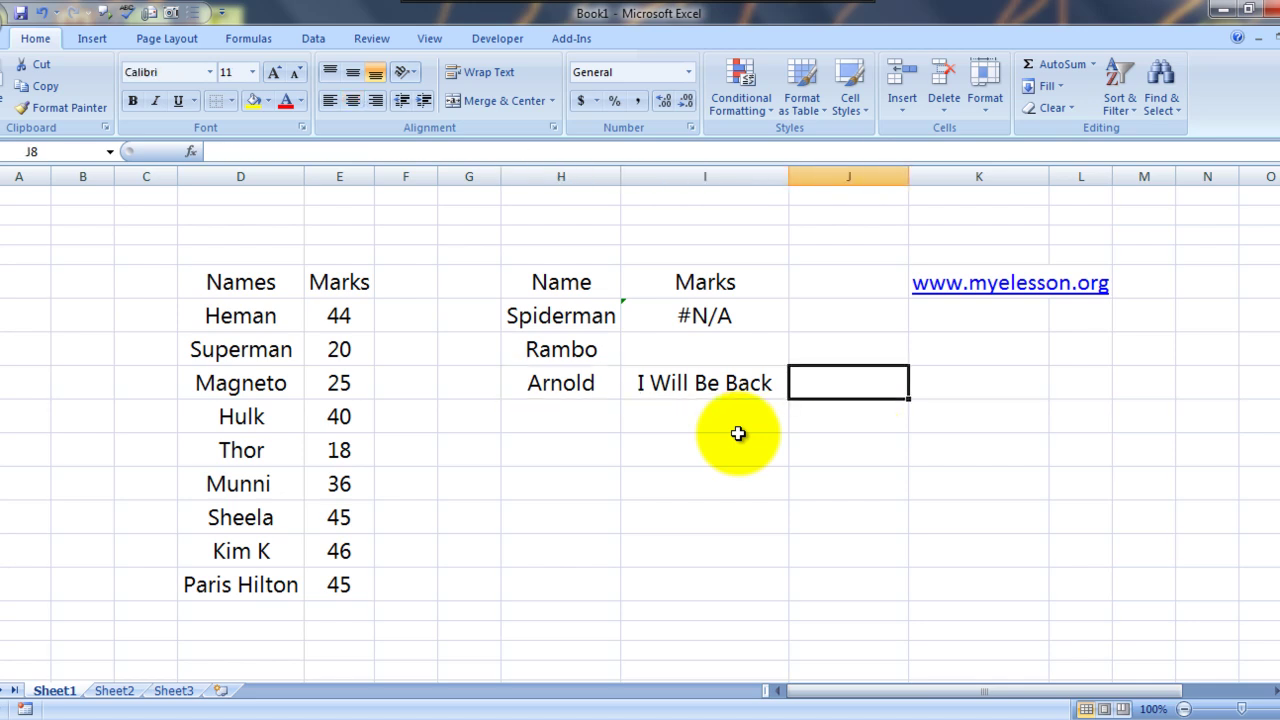
# Point out Kim K and Paris Hilton's mark 45 in the source table, then return to the lookup list.
pyautogui.click(230, 553)
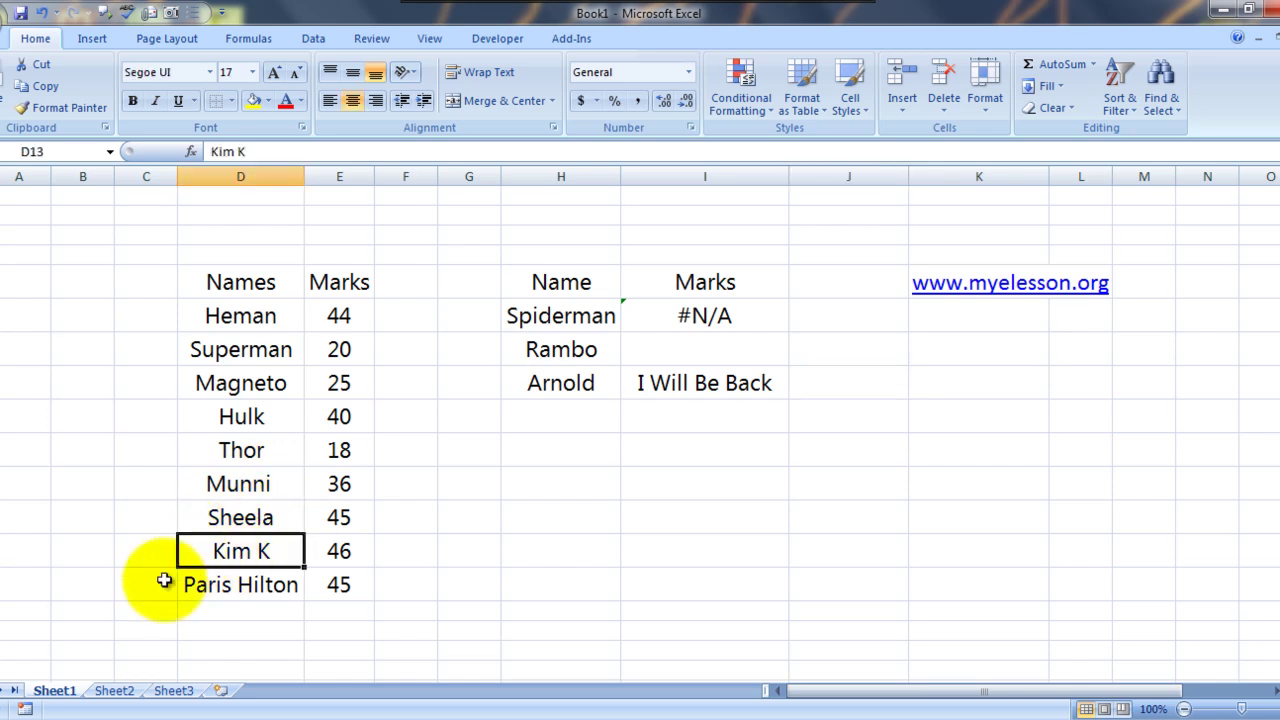
pyautogui.click(193, 588)
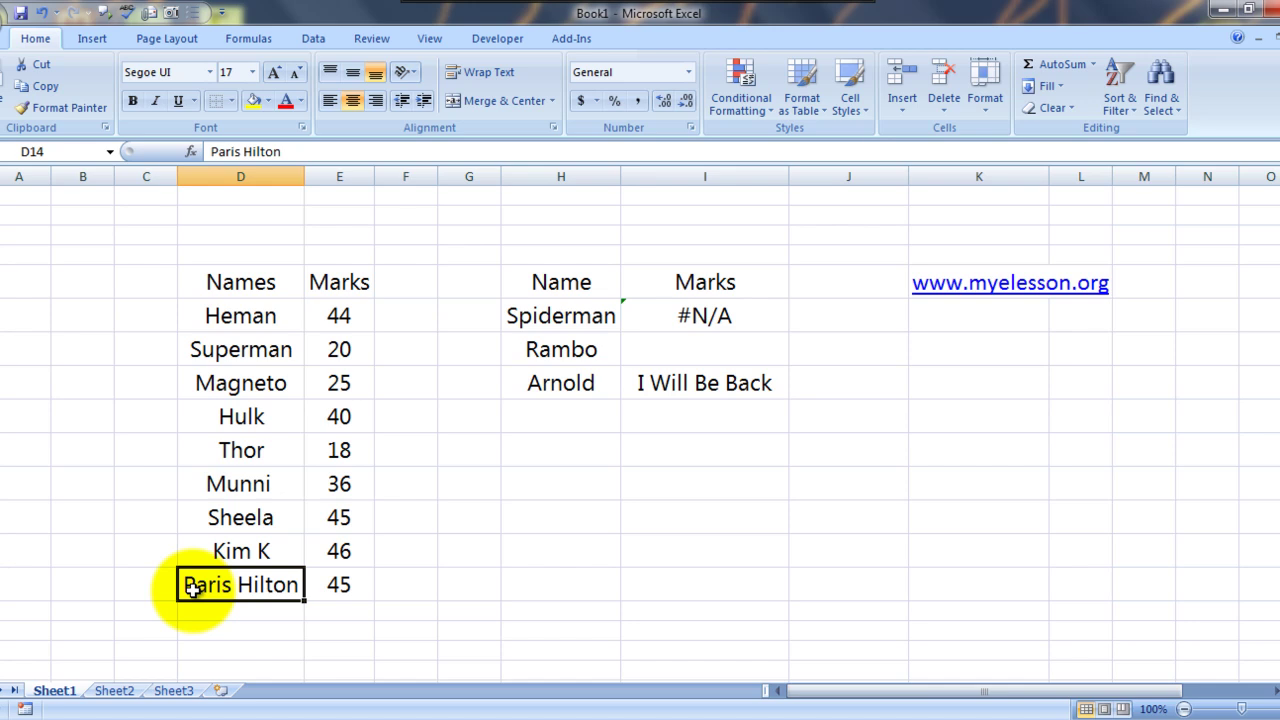
pyautogui.press('Right')
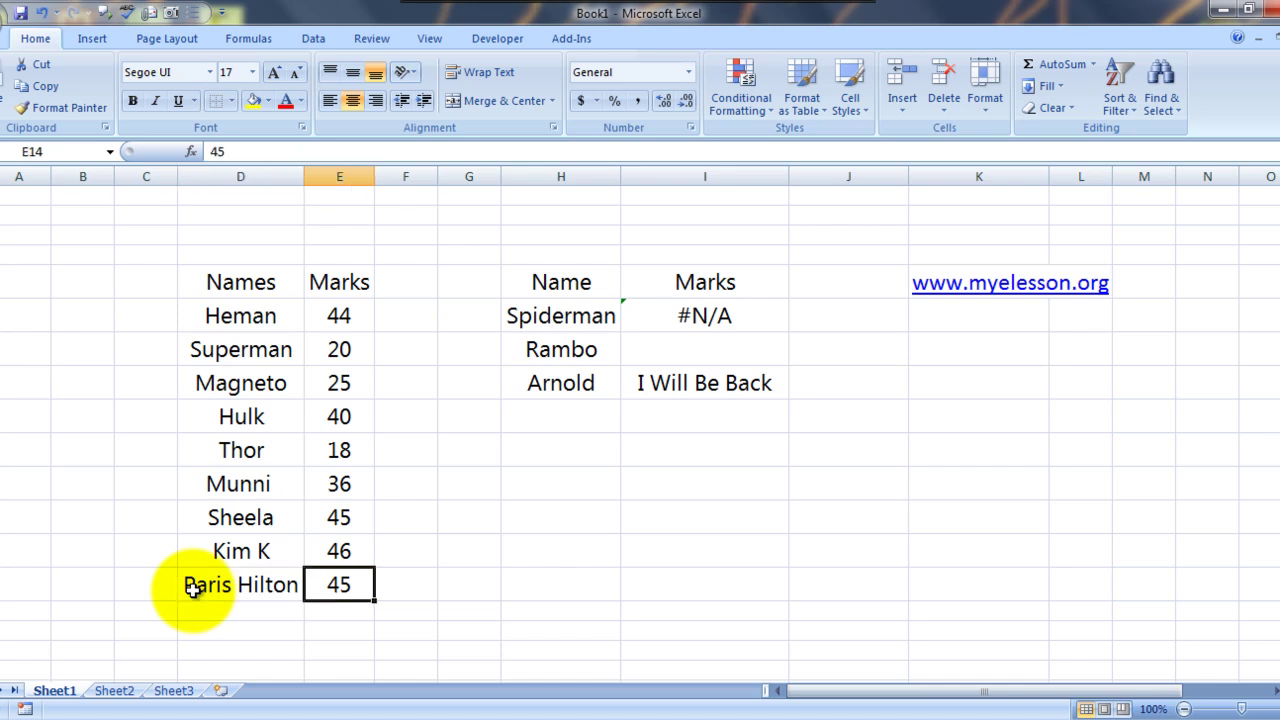
pyautogui.press('Up')
pyautogui.press('Left')
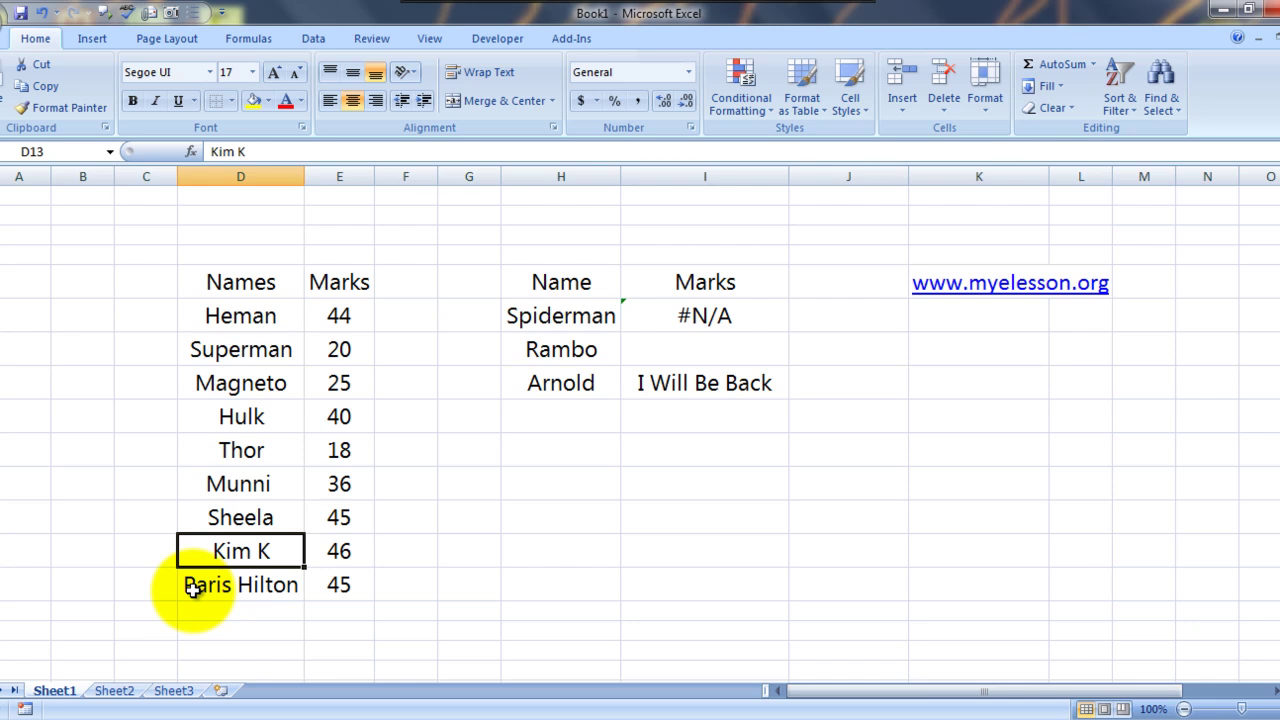
pyautogui.press('Right')
pyautogui.press('Right')
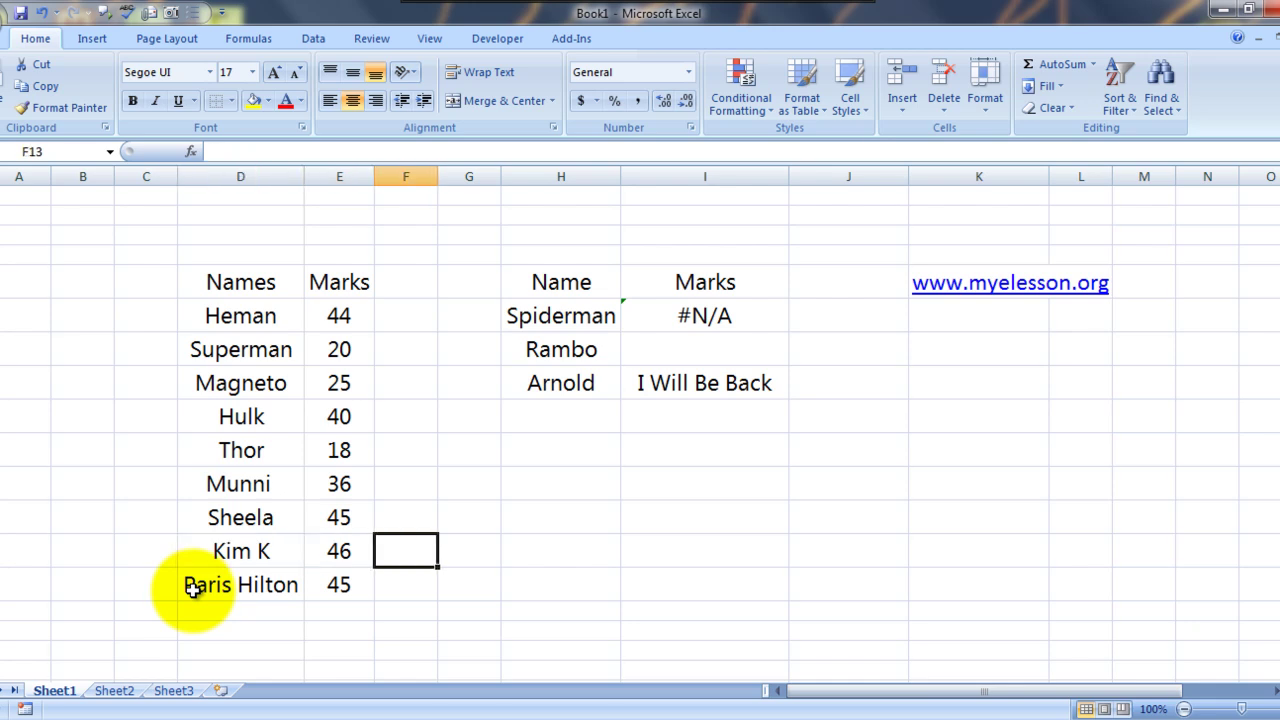
pyautogui.press('Up')
pyautogui.press('Up')
pyautogui.press('Up')
pyautogui.press('Up')
pyautogui.press('Up')
pyautogui.press('Up')
pyautogui.press('Up')
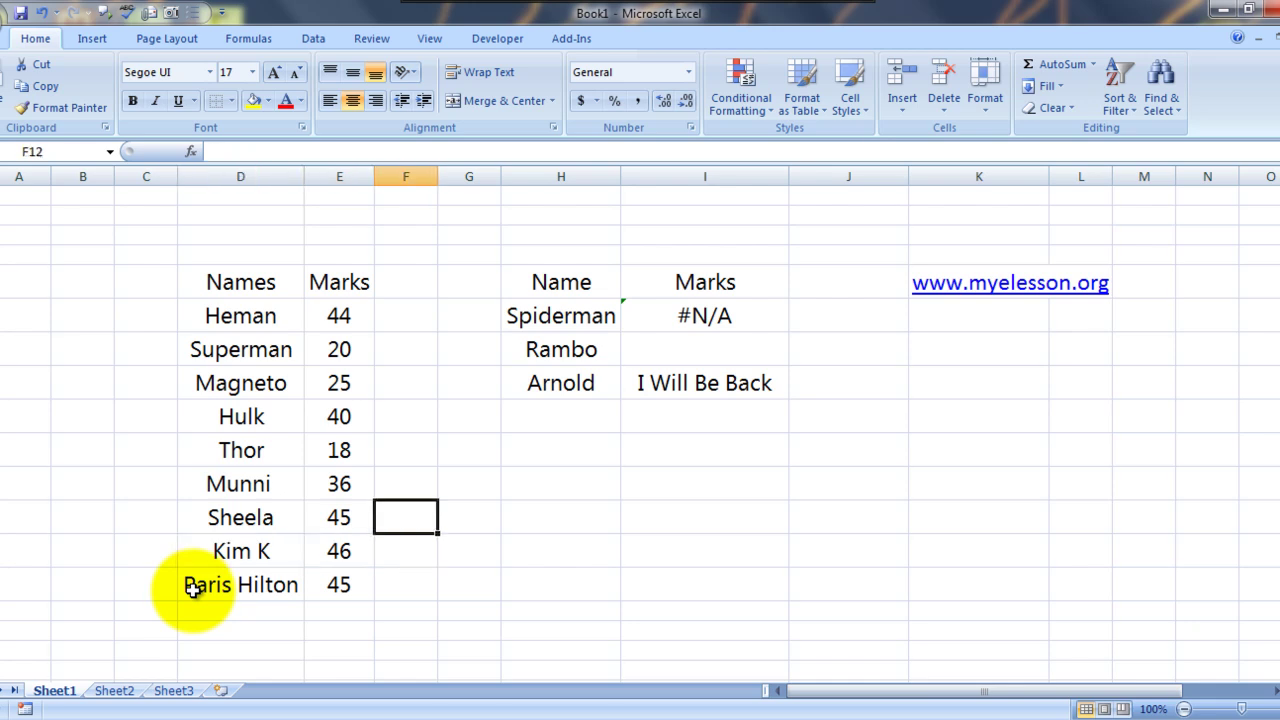
pyautogui.press('Up')
pyautogui.press('Right')
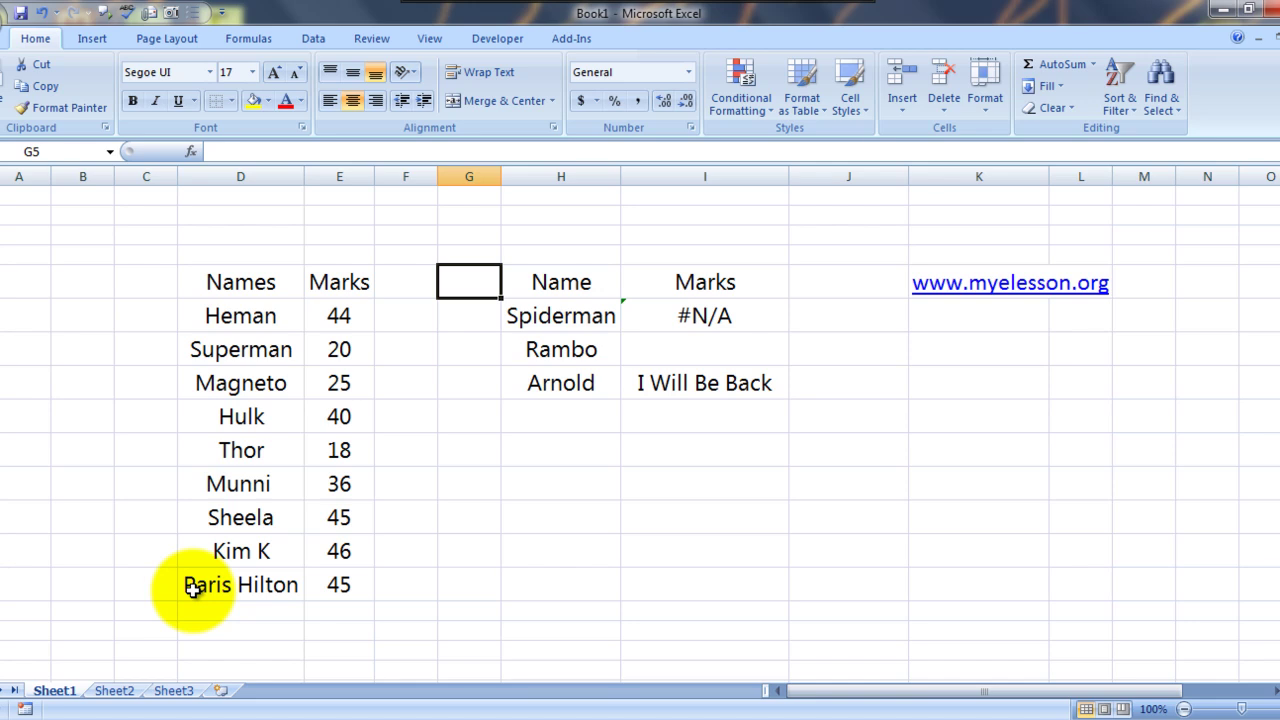
pyautogui.press('Right')
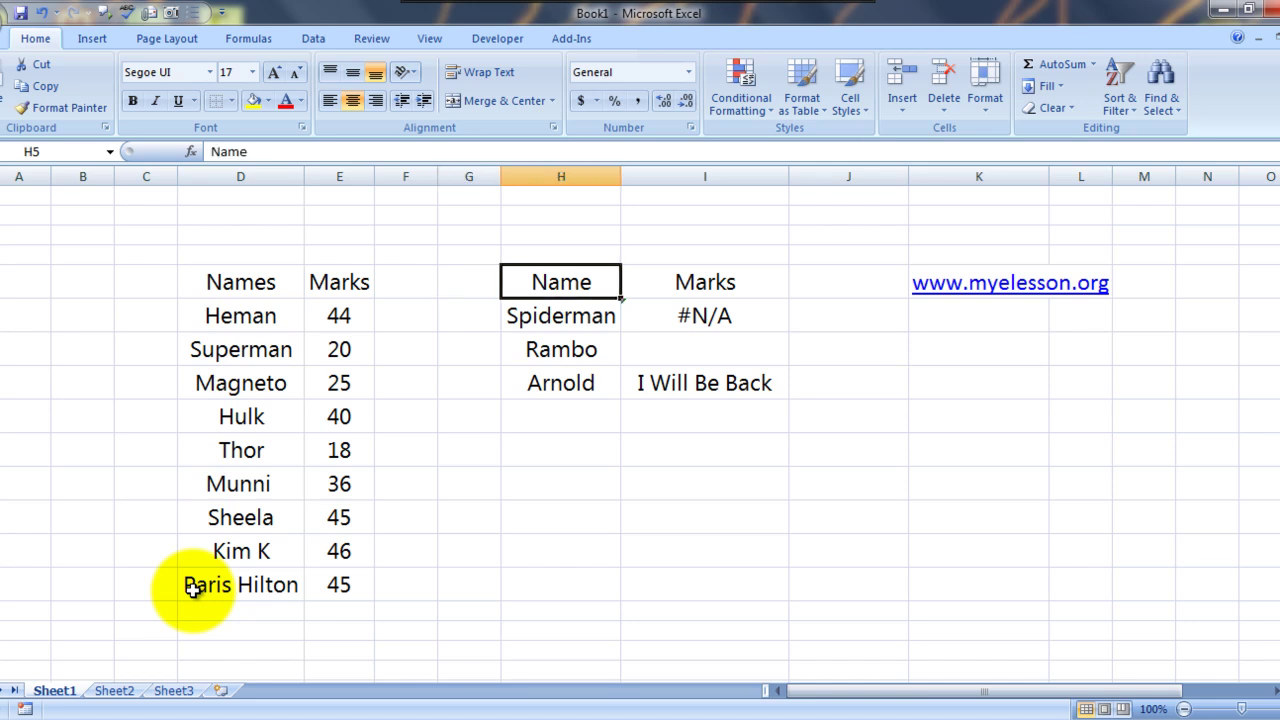
pyautogui.press('Down')
pyautogui.press('Down')
pyautogui.press('Down')
pyautogui.press('Up')
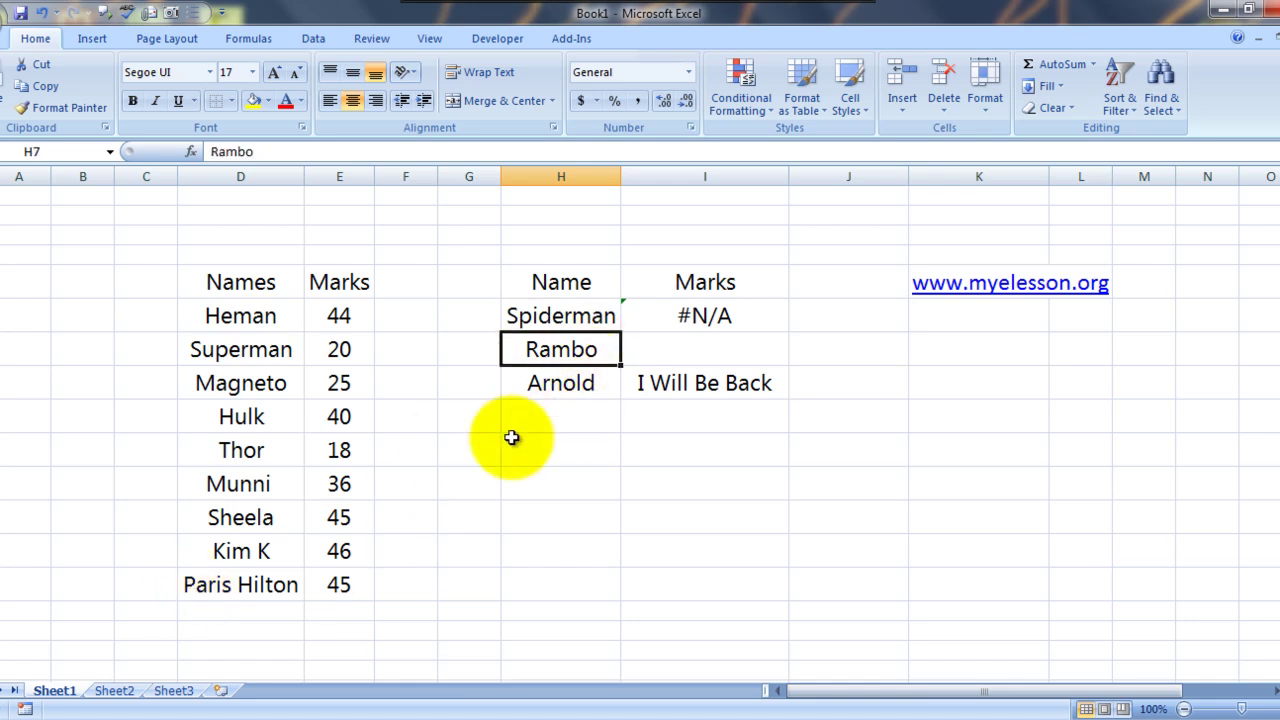
pyautogui.press('Up')
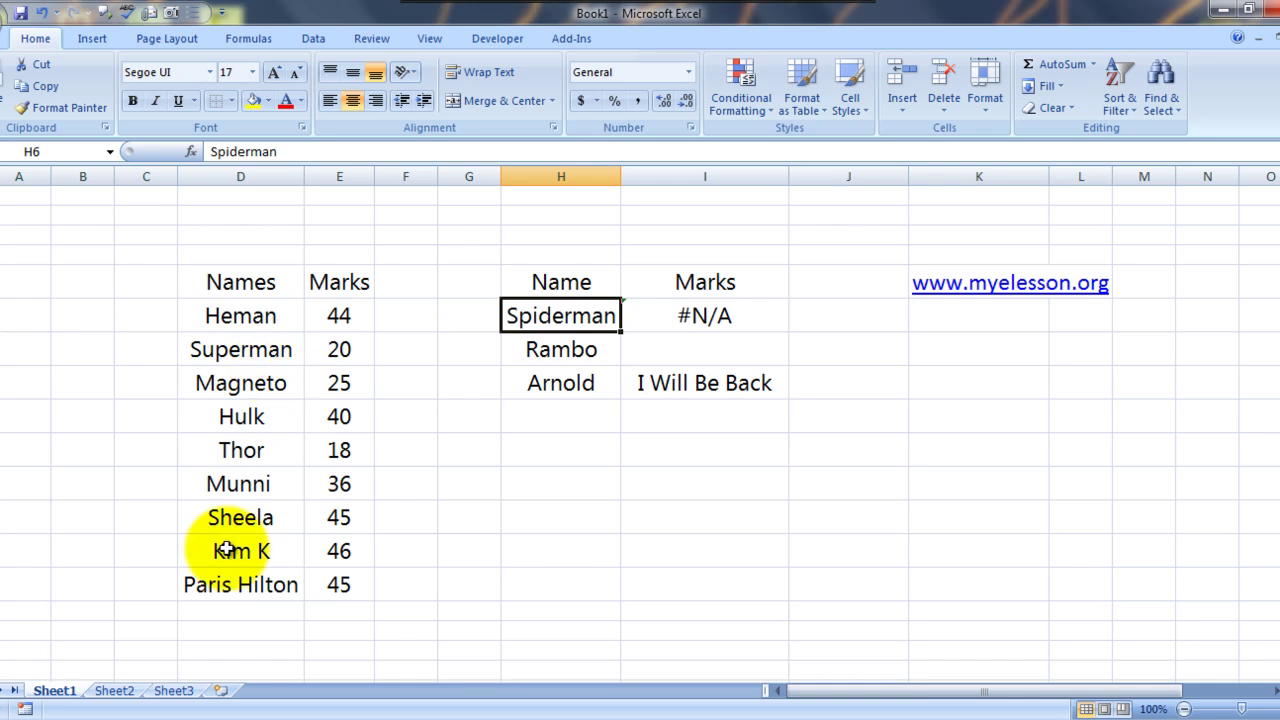
# Revisit Spiderman's VLOOKUP in I6, Rambo's blank result and Arnold's IFERROR formula in I8.
pyautogui.click(703, 318)
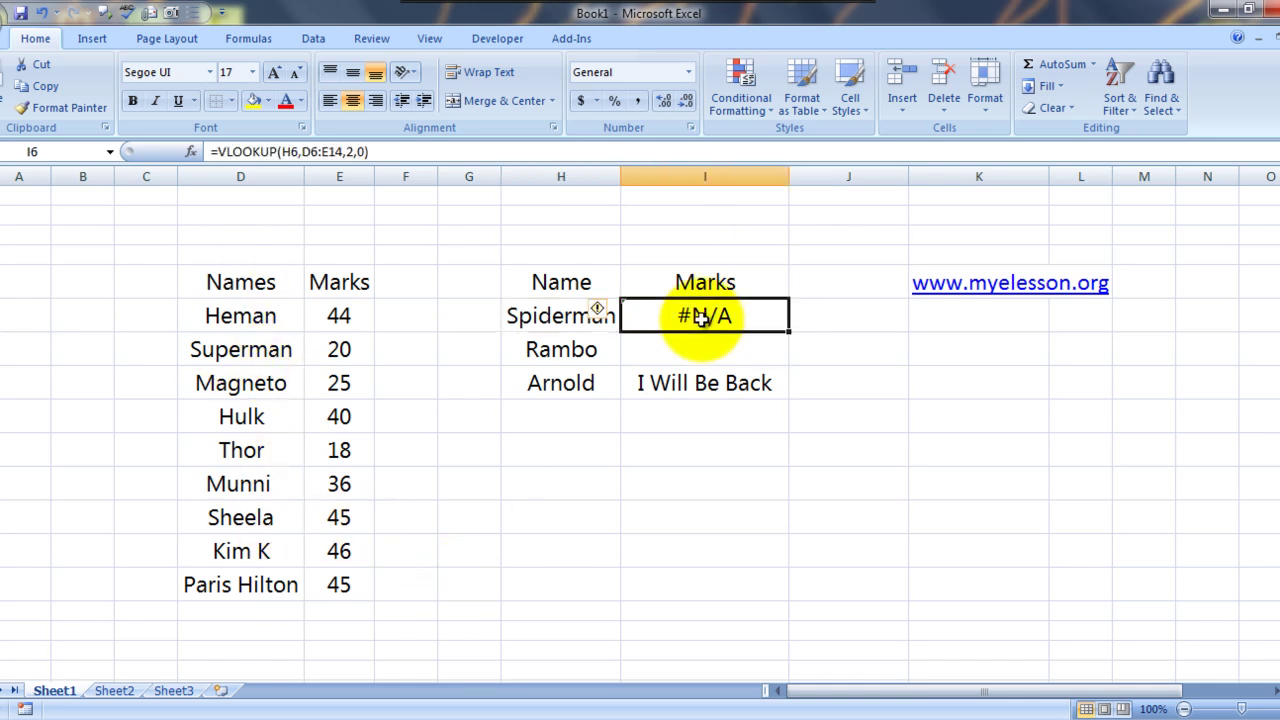
pyautogui.click(571, 348)
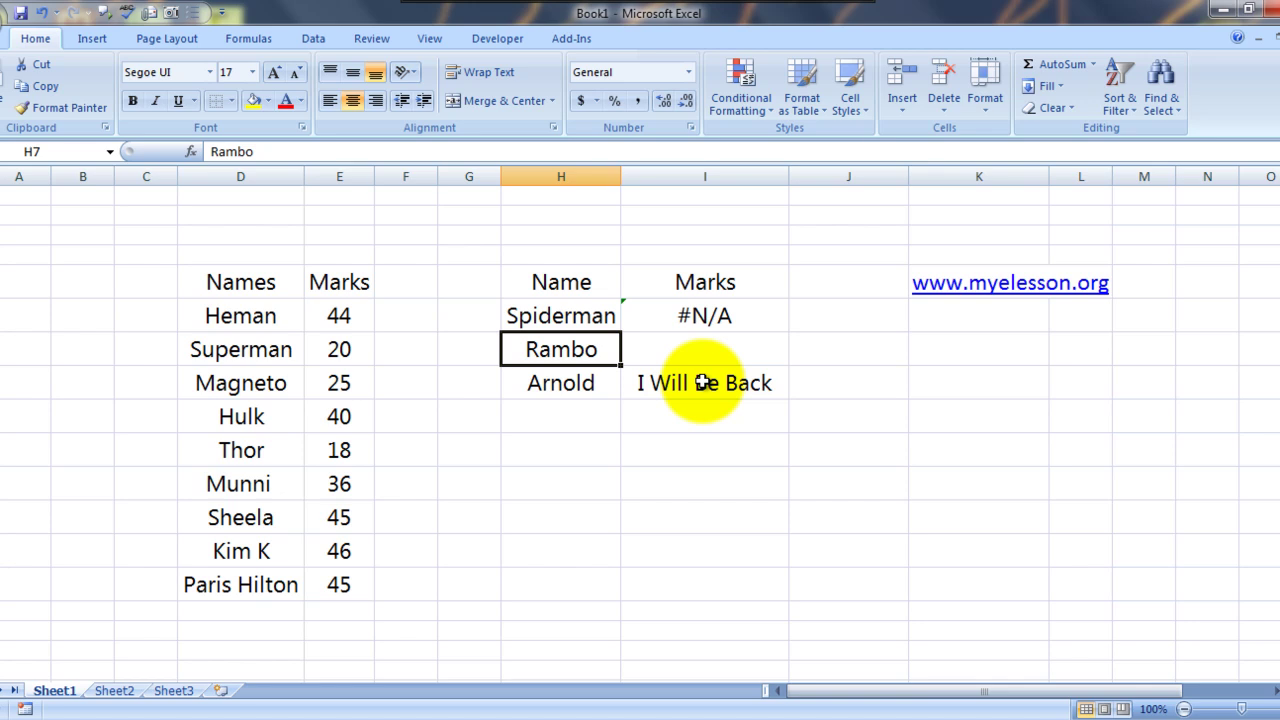
pyautogui.press('Down')
pyautogui.press('Down')
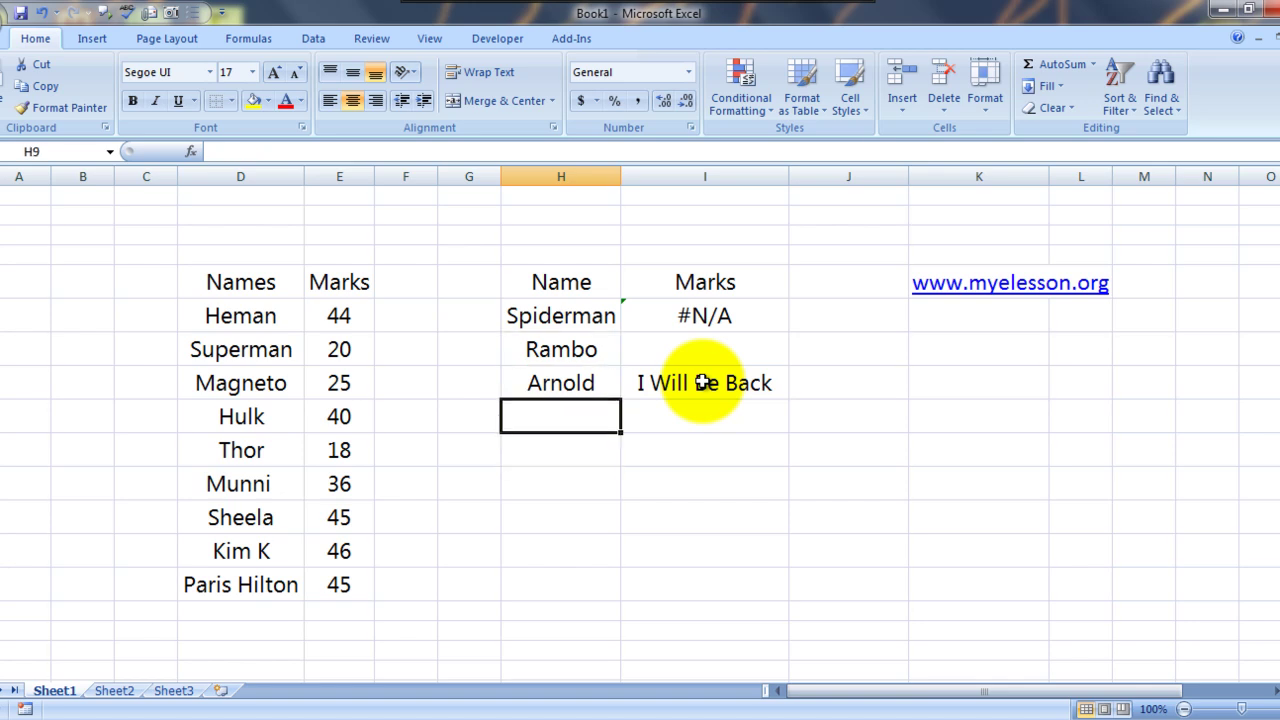
pyautogui.press('Up')
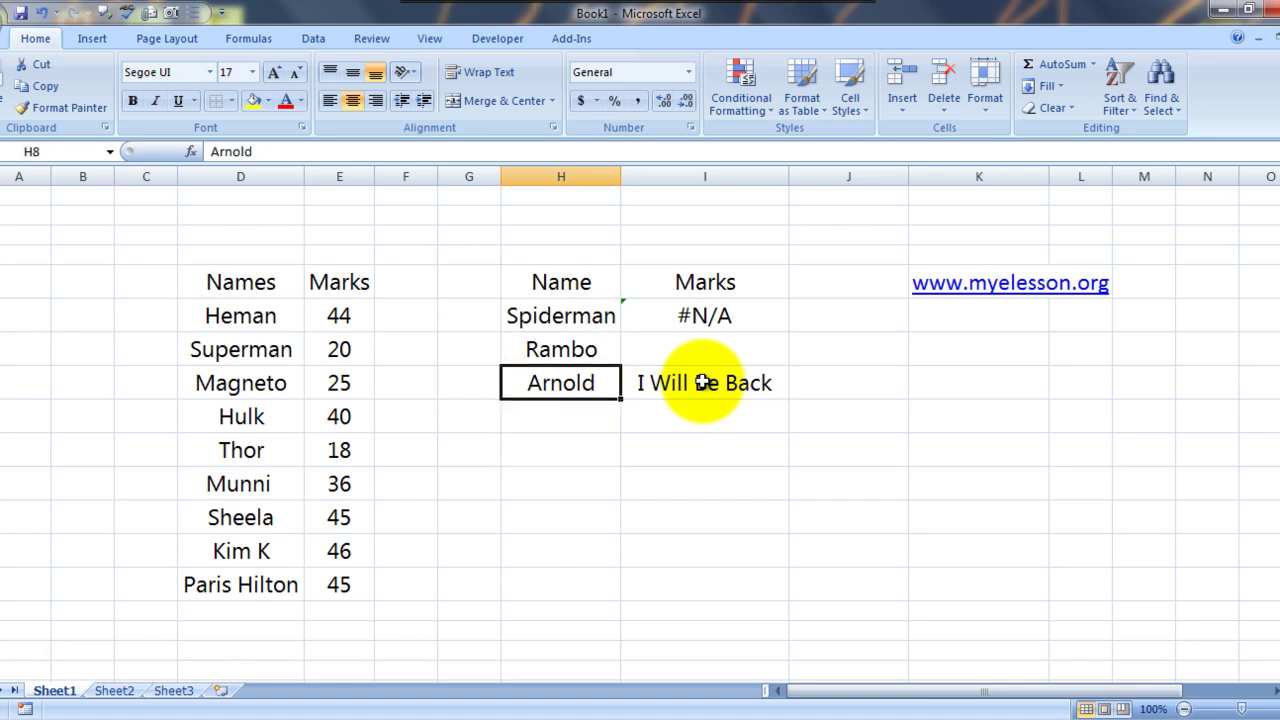
pyautogui.press('Up')
pyautogui.press('Right')
pyautogui.press('Down')
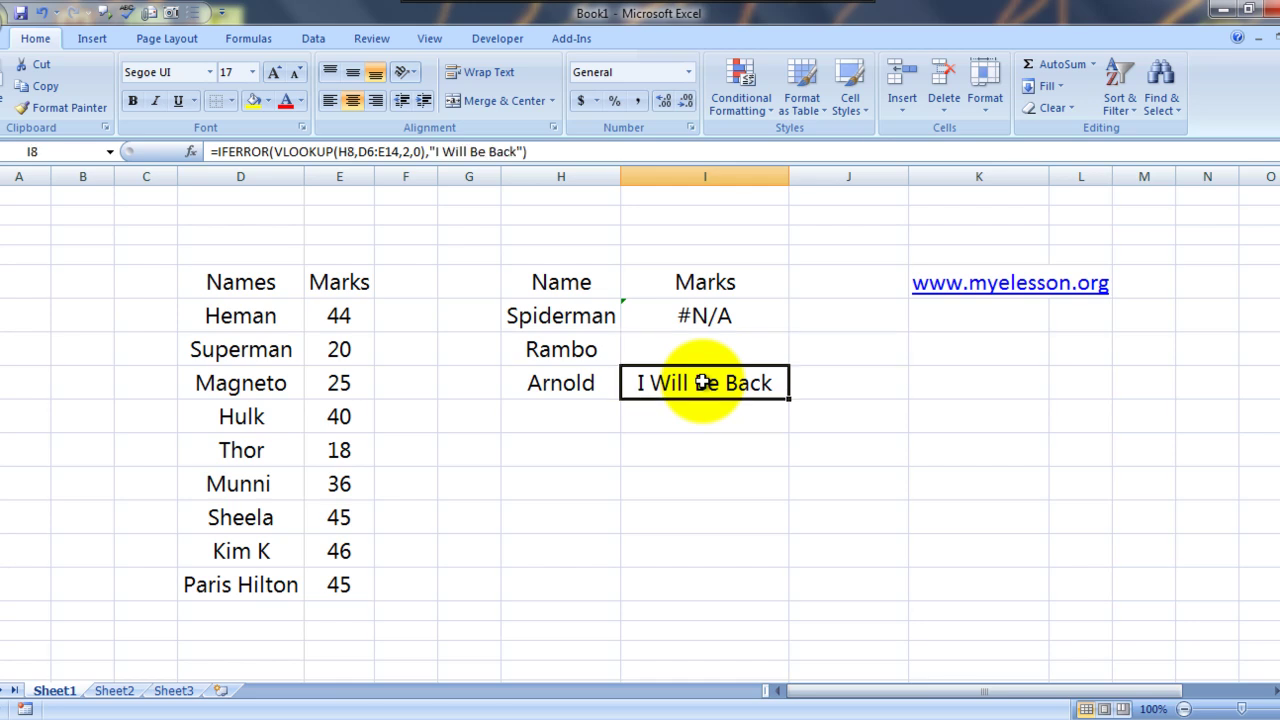
pyautogui.press('Up')
pyautogui.press('Up')
pyautogui.press('Down')
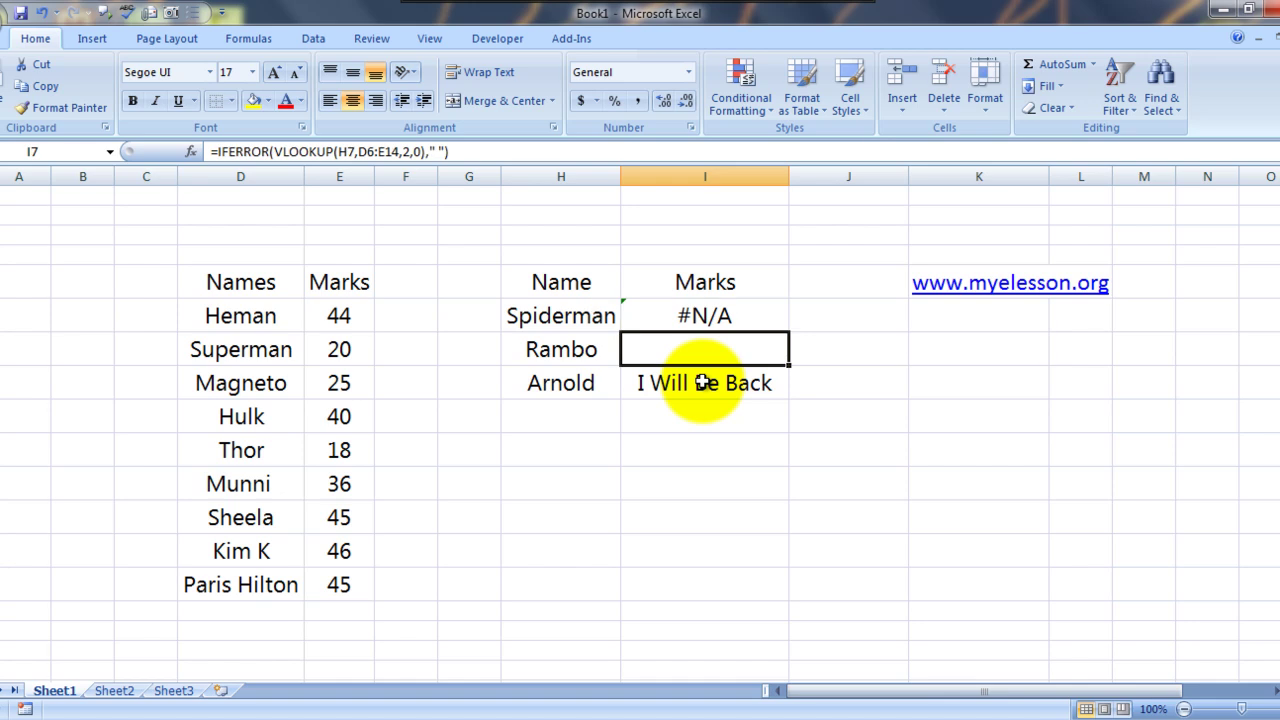
pyautogui.press('Up')
# Clear the Marks results I6:I8, then cancel and undo to restore them.
pyautogui.hotkey('shift', 'Down')
pyautogui.hotkey('shift', 'Down')
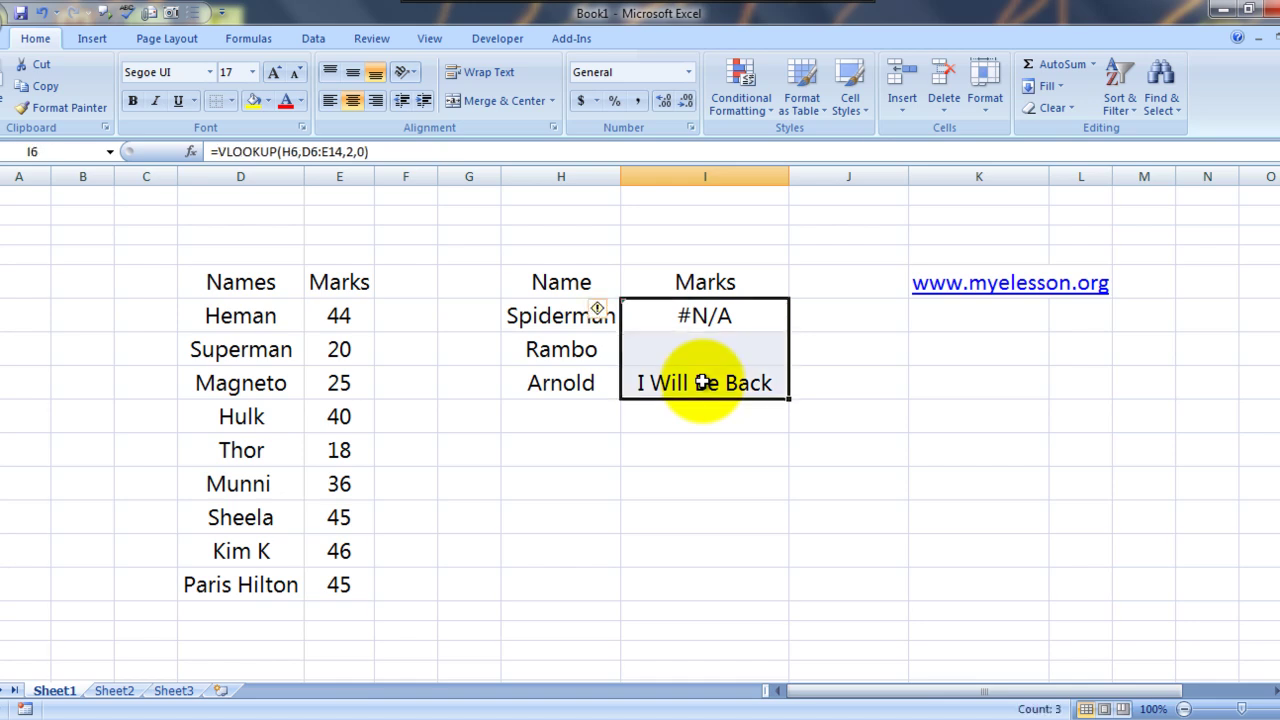
pyautogui.press('Delete')
pyautogui.hotkey('shift', 'Up')
pyautogui.hotkey('shift', 'Up')
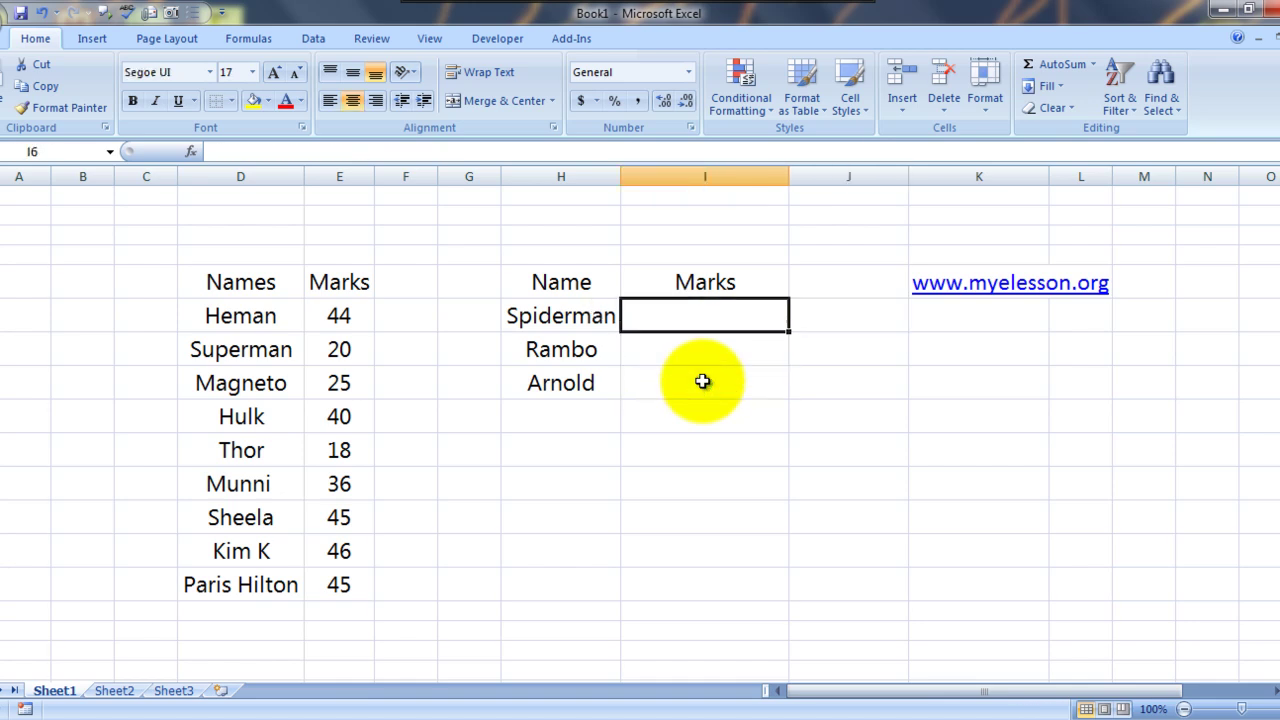
pyautogui.write('=')
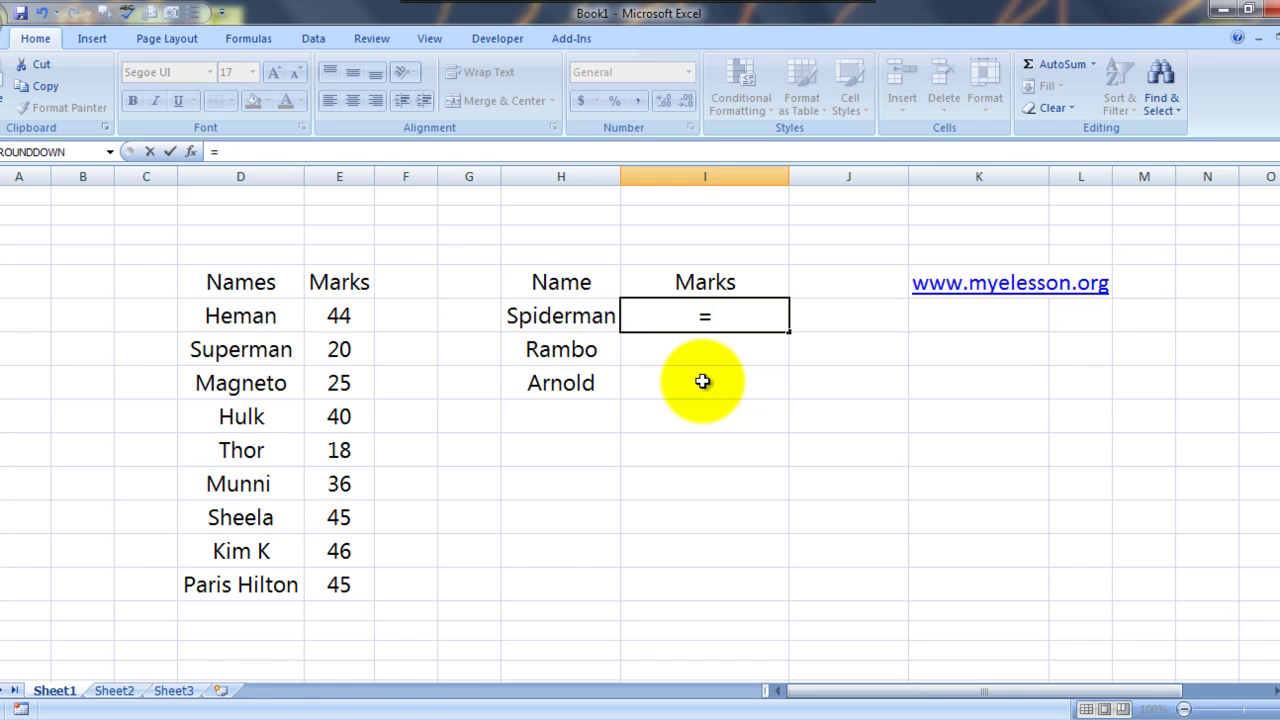
pyautogui.press('Escape')
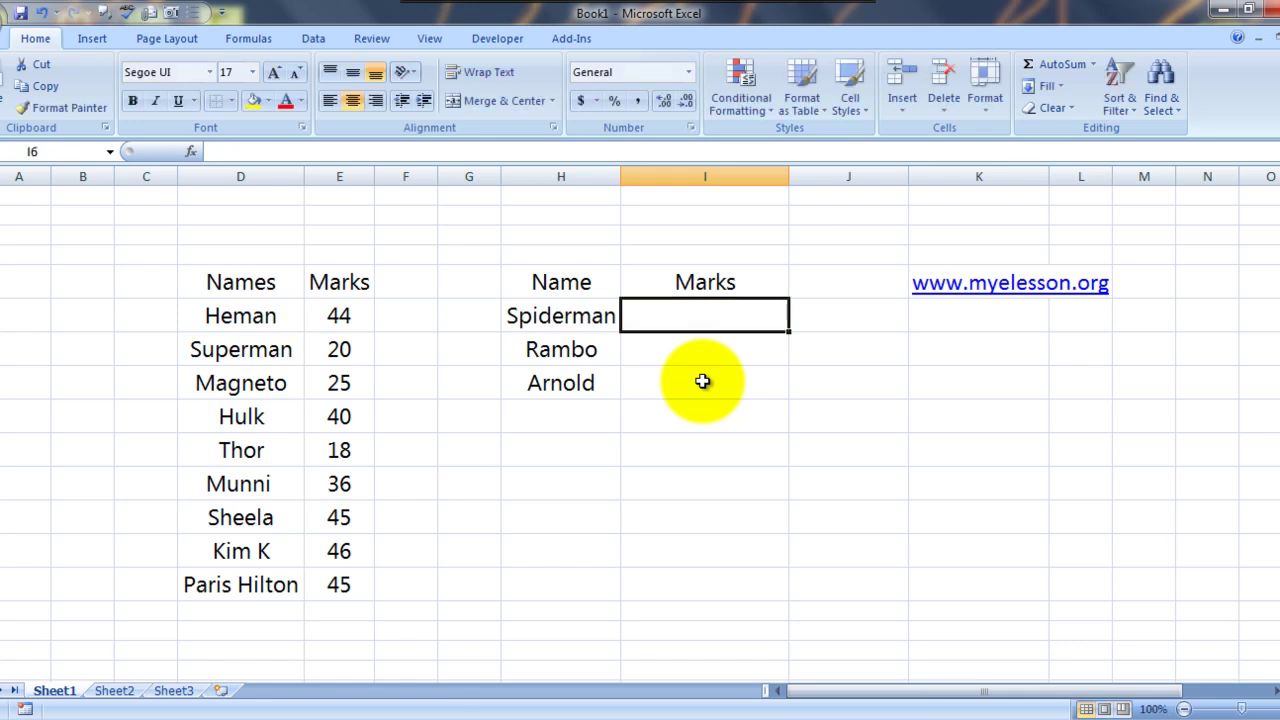
pyautogui.hotkey('ctrl', 'z')
# Clear I6 and begin =VLOOKUP( with H6 as lookup value and D6:E14 as the table.
pyautogui.press('Right')
pyautogui.press('Left')
pyautogui.press('Delete')
pyautogui.press('Right')
pyautogui.press('Left')
pyautogui.write('=')
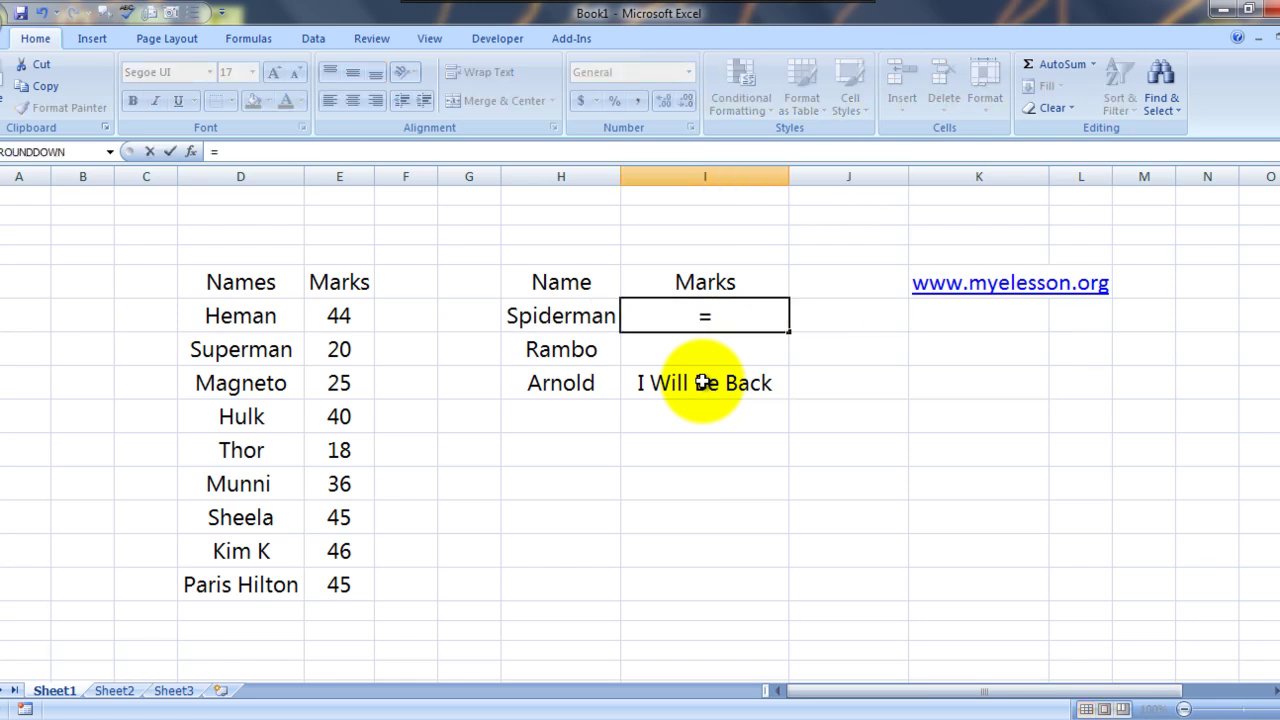
pyautogui.write('vlo')
pyautogui.press('Tab')
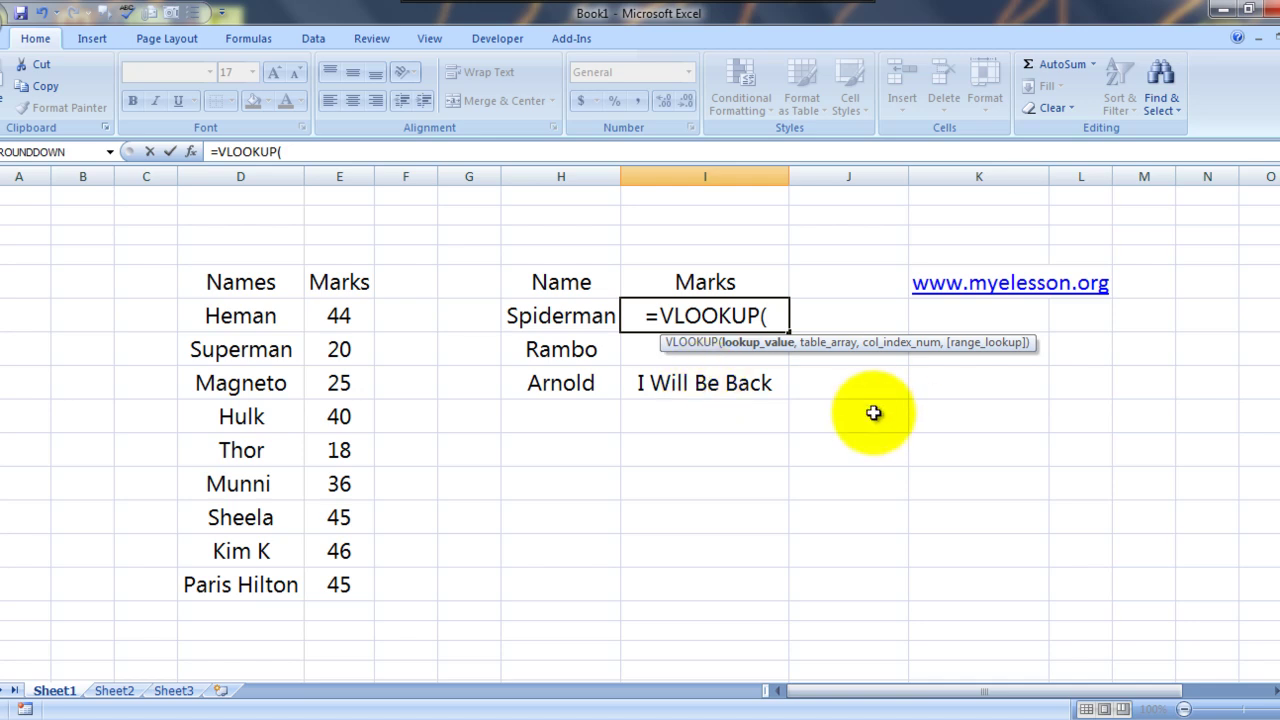
pyautogui.click(543, 319)
pyautogui.write(',')
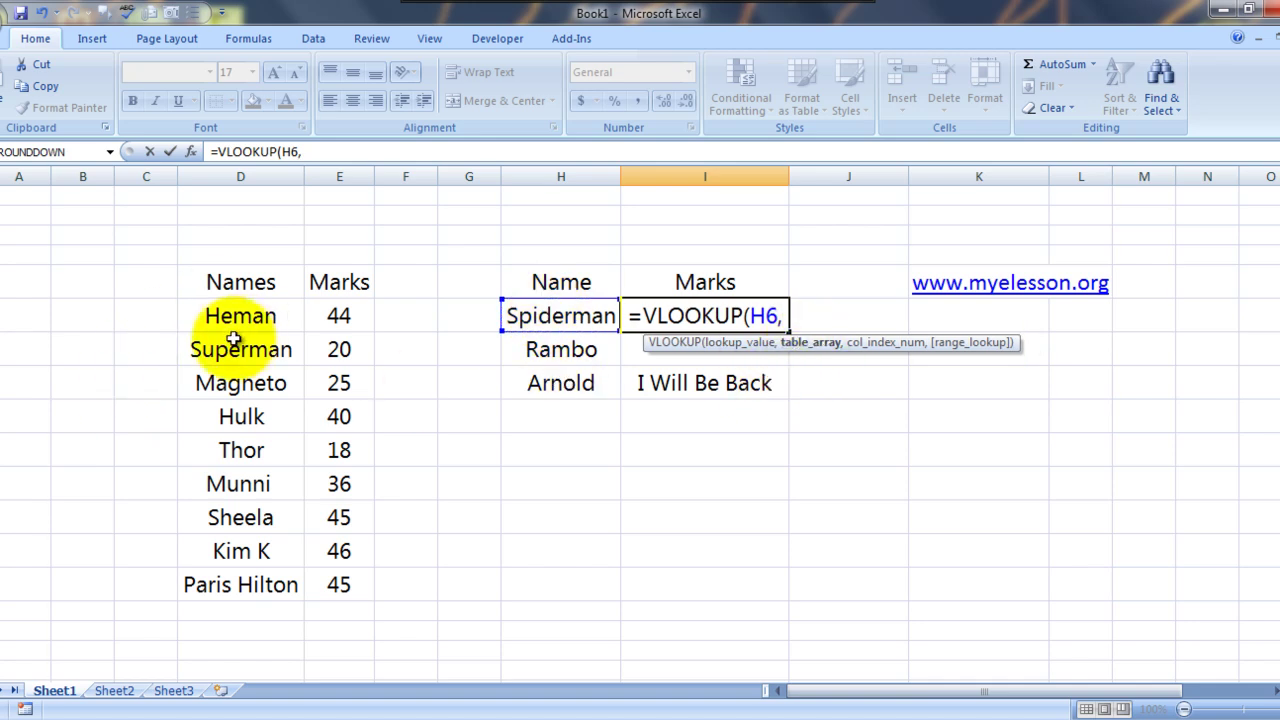
pyautogui.moveTo(229, 316); pyautogui.dragTo(339, 416)
pyautogui.hotkey('shift', 'Down')
pyautogui.hotkey('shift', 'Down')
pyautogui.hotkey('shift', 'Down')
pyautogui.hotkey('shift', 'Down')
pyautogui.hotkey('shift', 'Down')
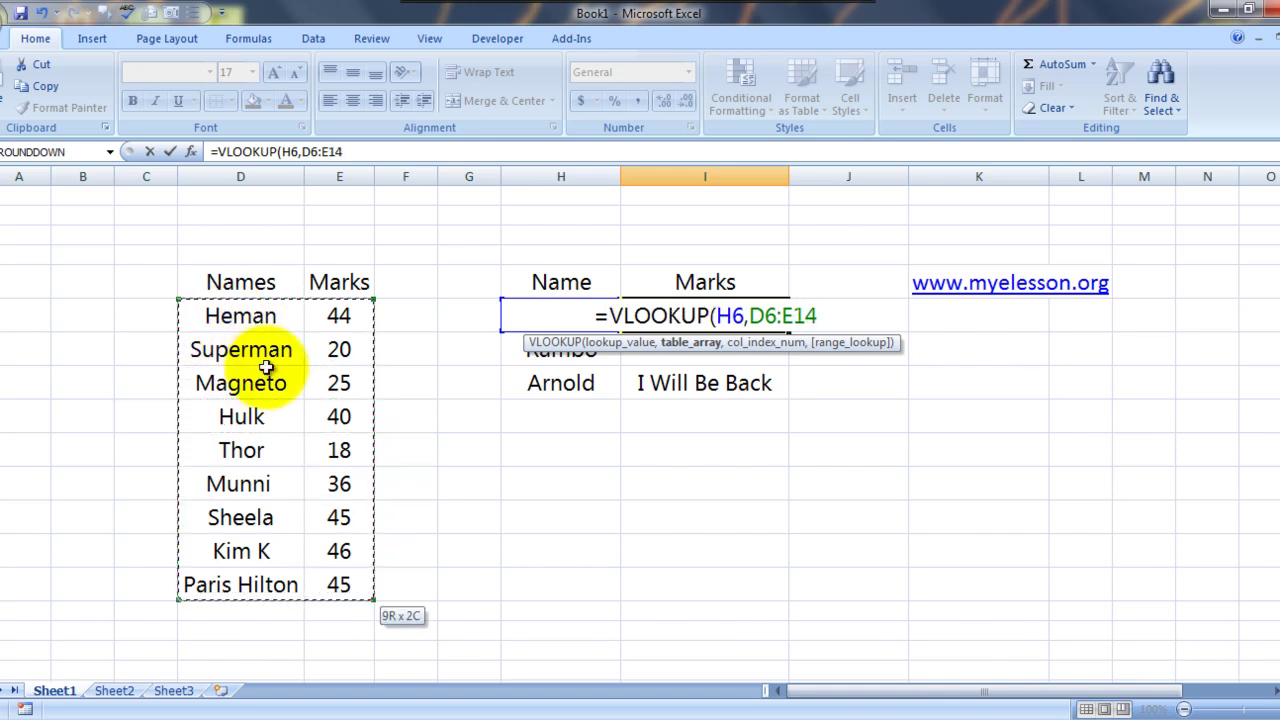
pyautogui.write(',')
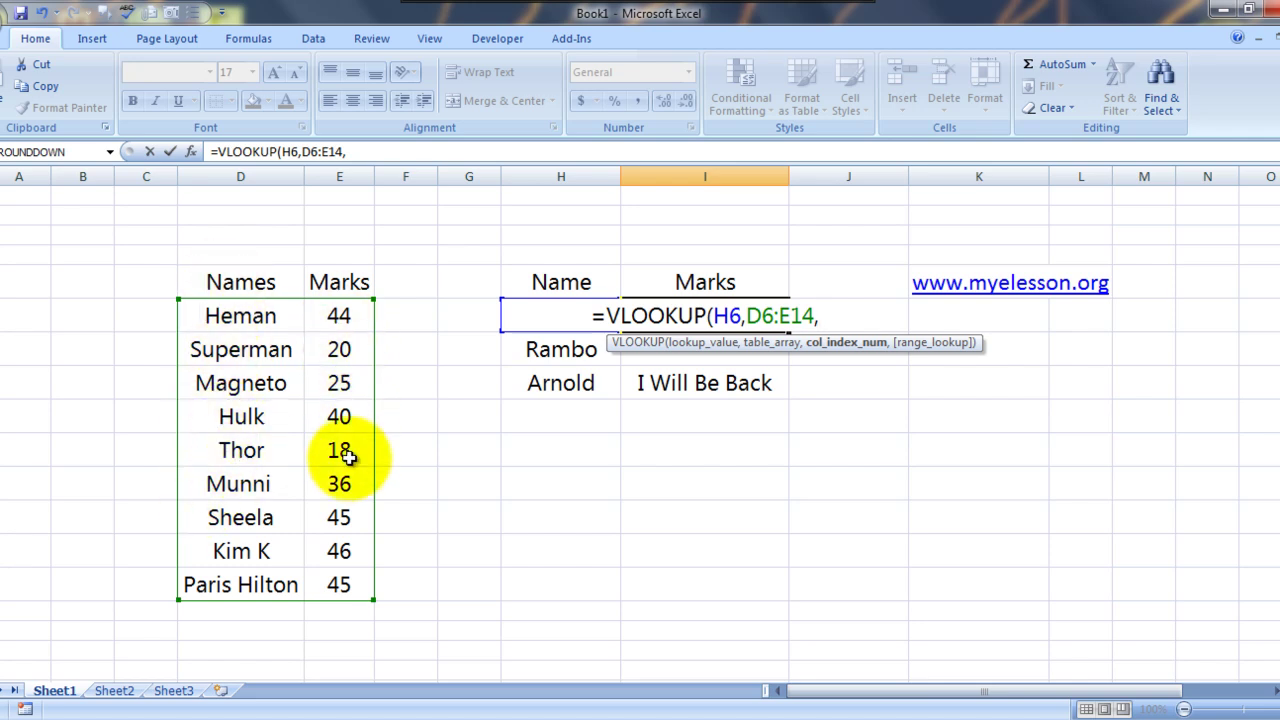
# Finish the lookup with column 2 and exact match 0, committing =VLOOKUP(H6,D6:E14,2,0).
pyautogui.write('2')
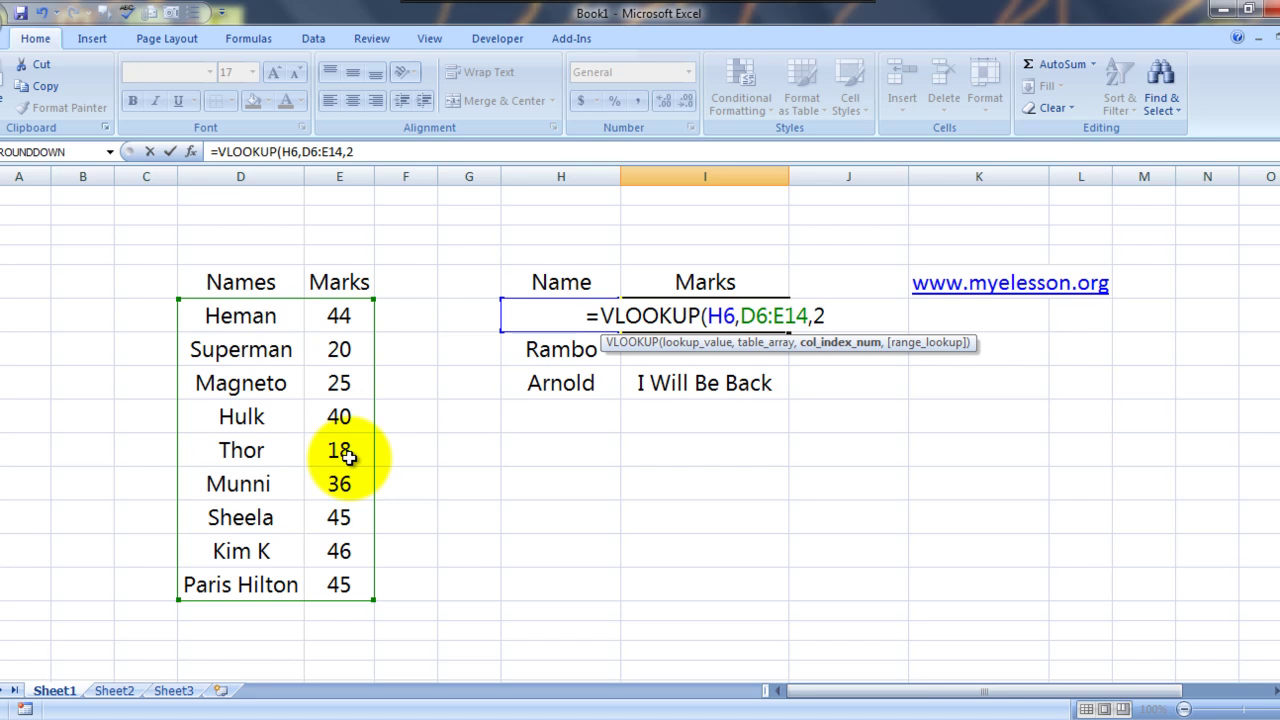
pyautogui.write(',')
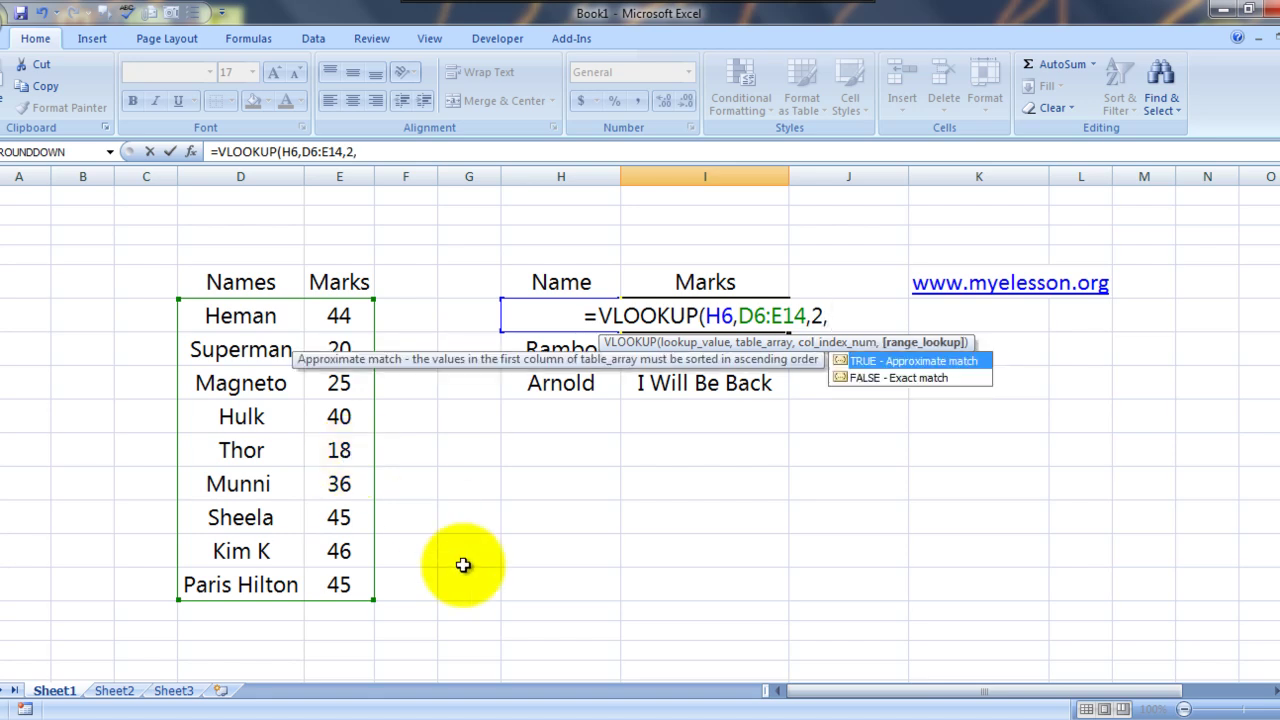
pyautogui.write('0')
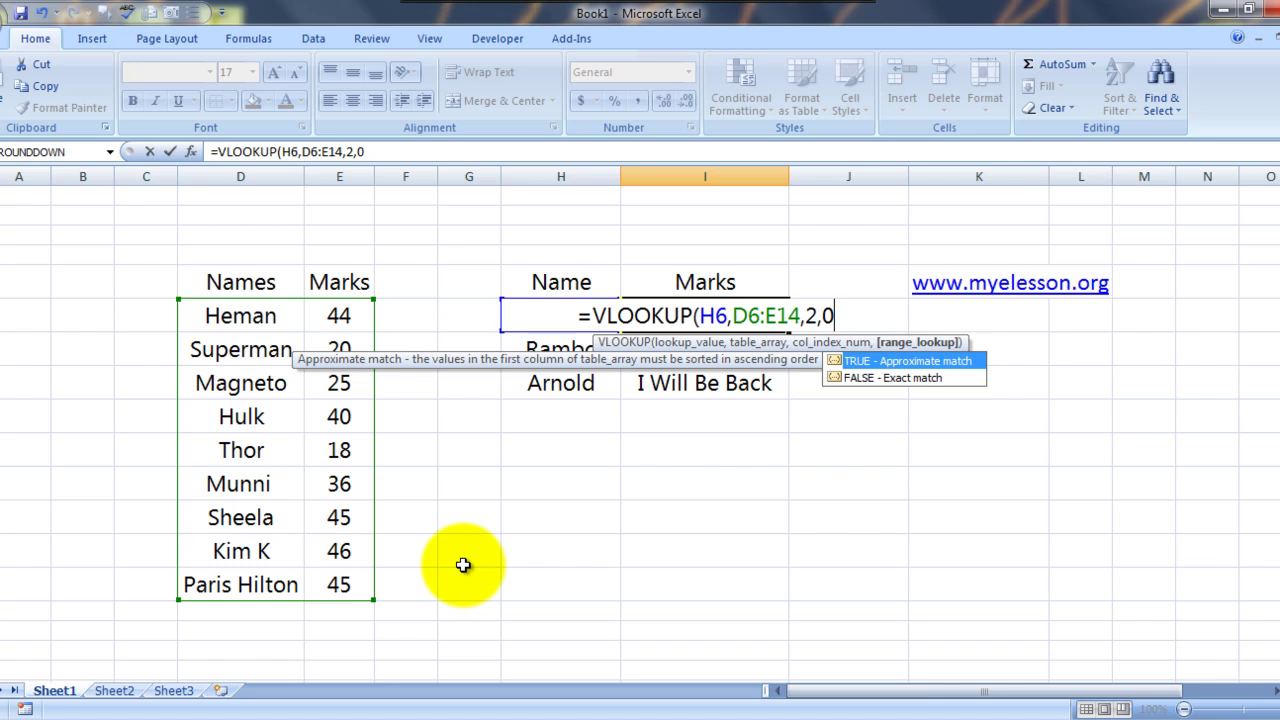
pyautogui.press('BackSpace')
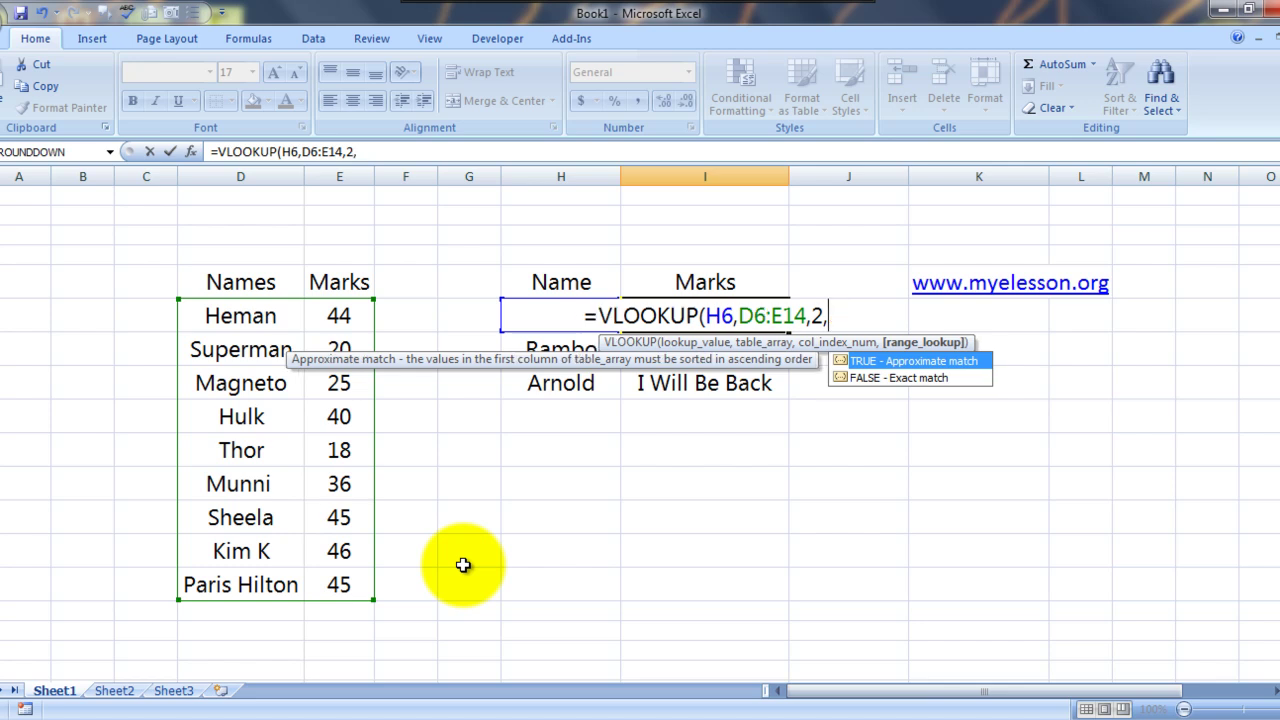
pyautogui.write('1')
pyautogui.press('BackSpace')
pyautogui.write('0')
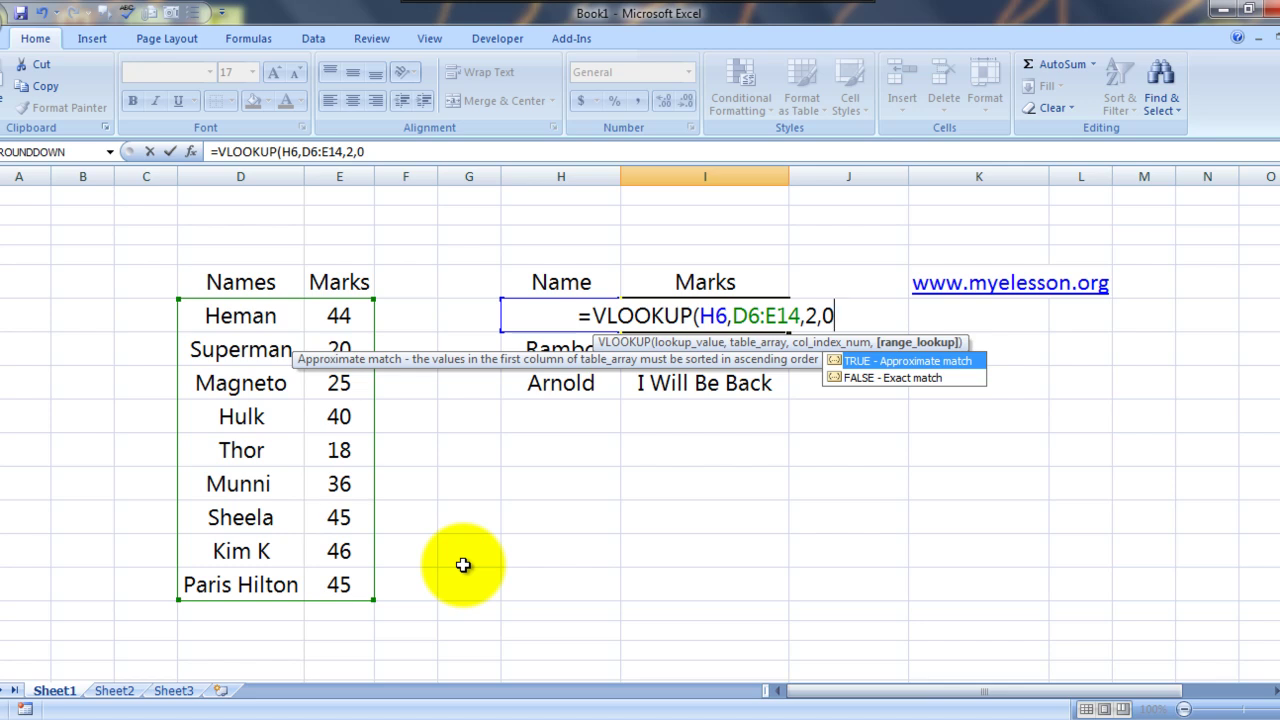
pyautogui.write(')')
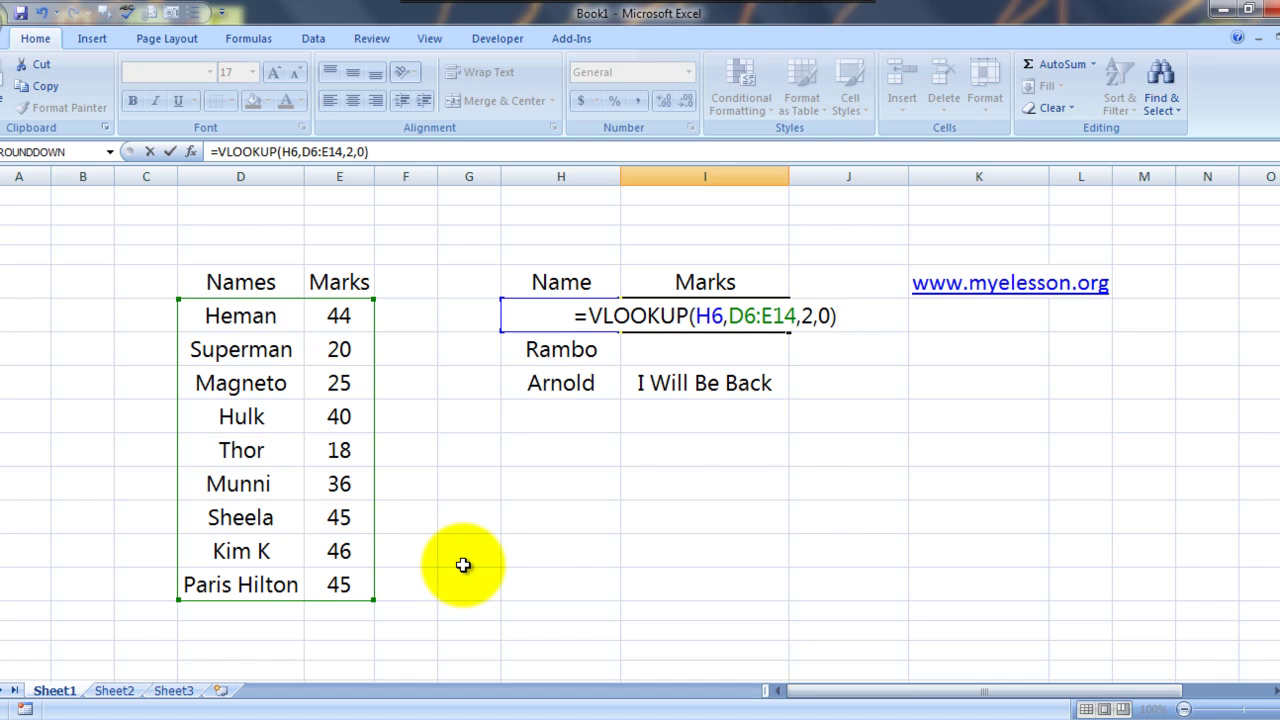
pyautogui.press('Return')
# Check that I6 shows #N/A beside the name Spiderman in H6.
pyautogui.press('Up')
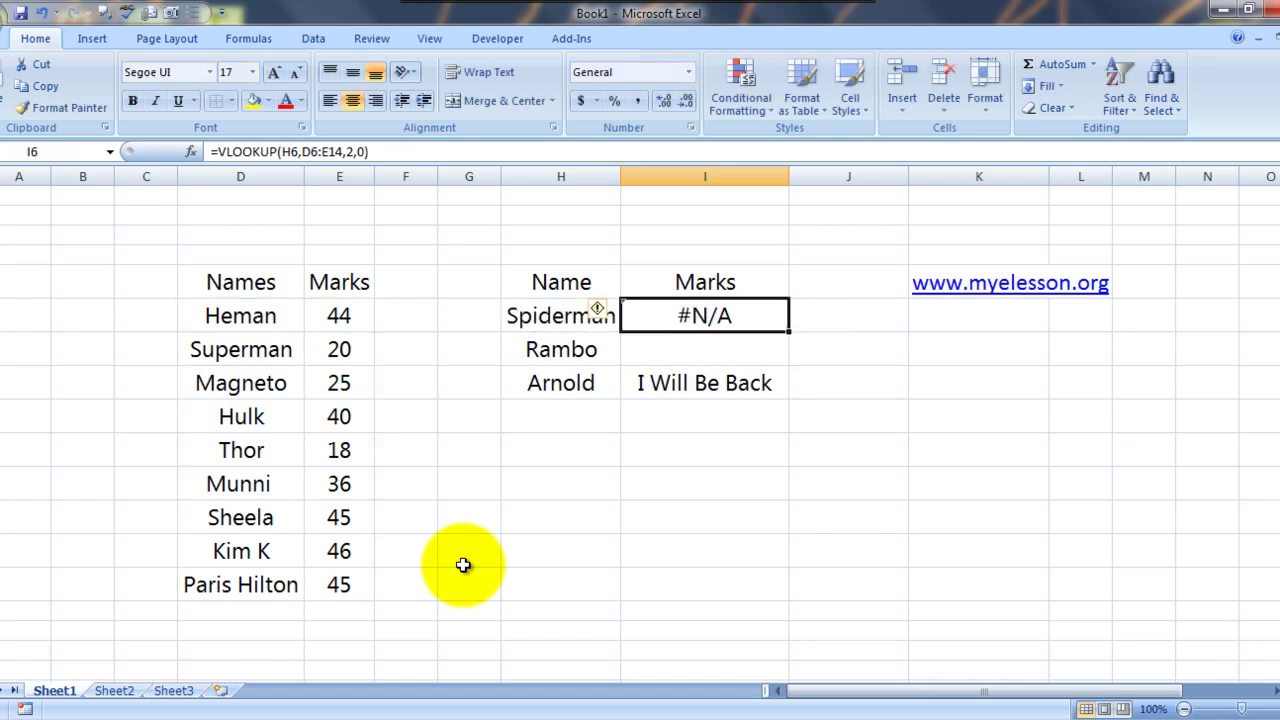
pyautogui.press('Left')
pyautogui.press('Right')
pyautogui.press('Left')
pyautogui.press('Left')
pyautogui.press('Left')
pyautogui.press('Right')
pyautogui.press('Right')
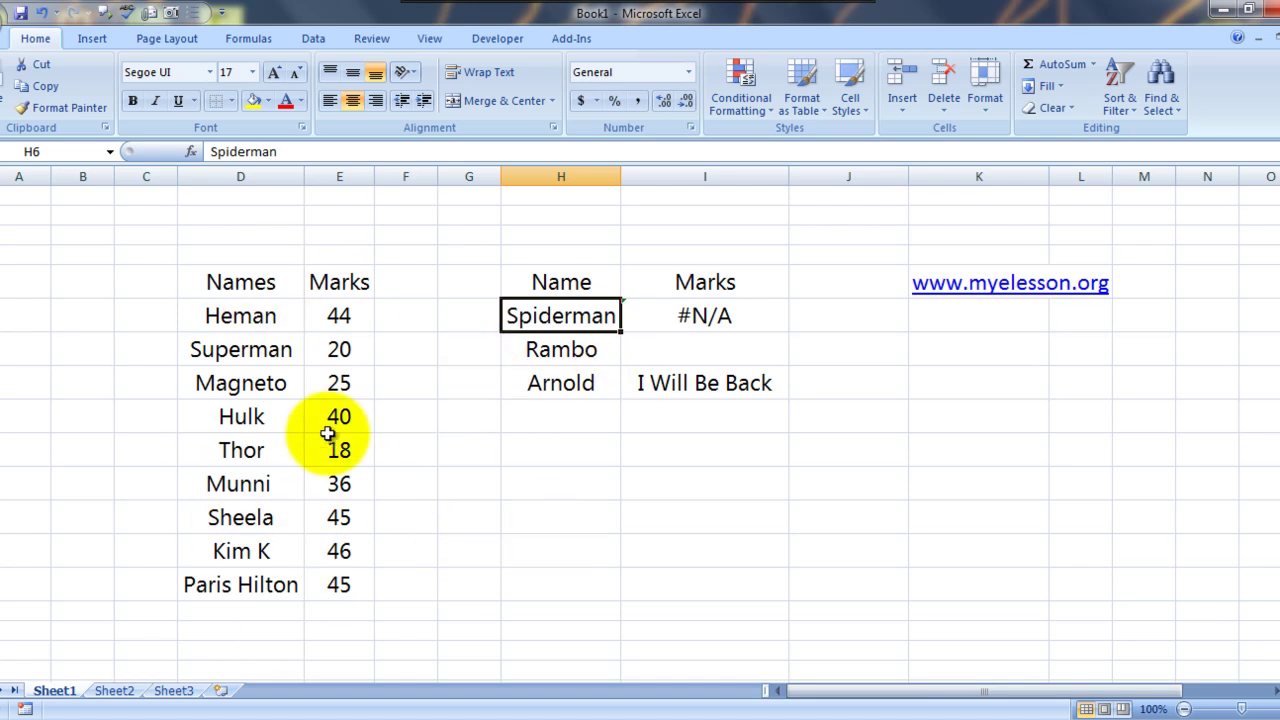
pyautogui.press('Right')
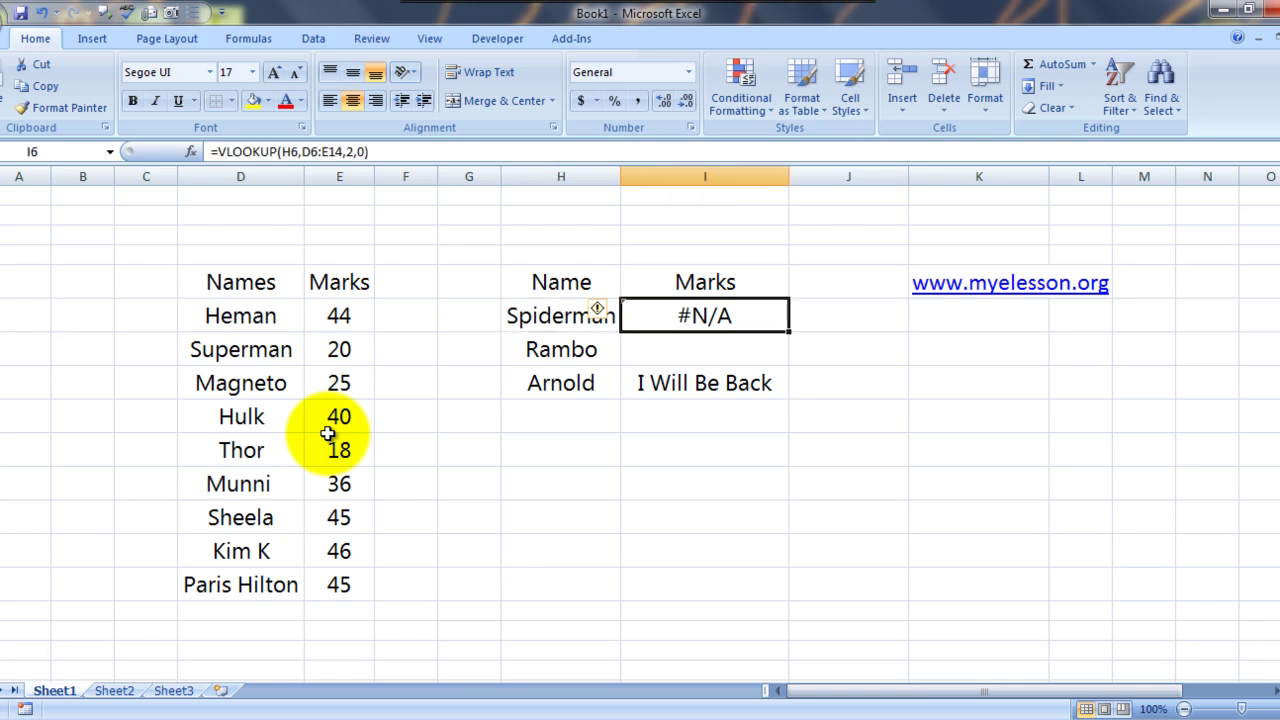
pyautogui.press('Down')
pyautogui.press('Left')
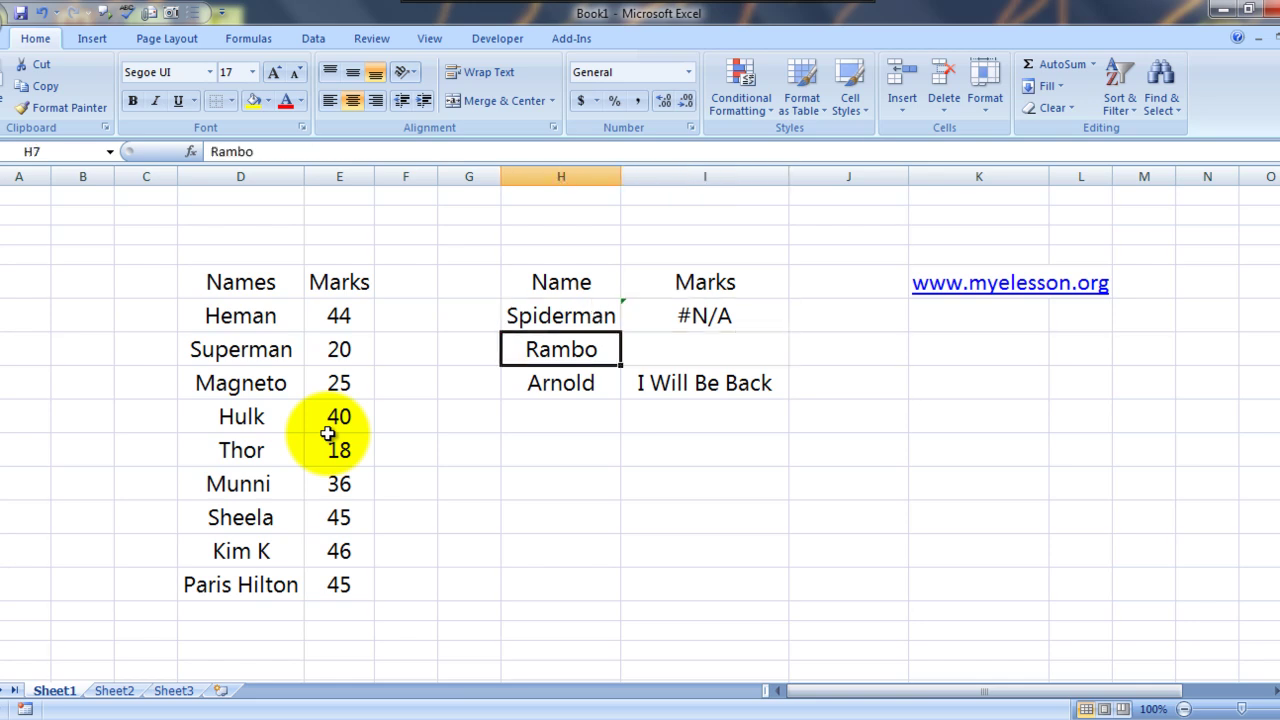
pyautogui.press('Left')
pyautogui.press('Left')
pyautogui.press('Left')
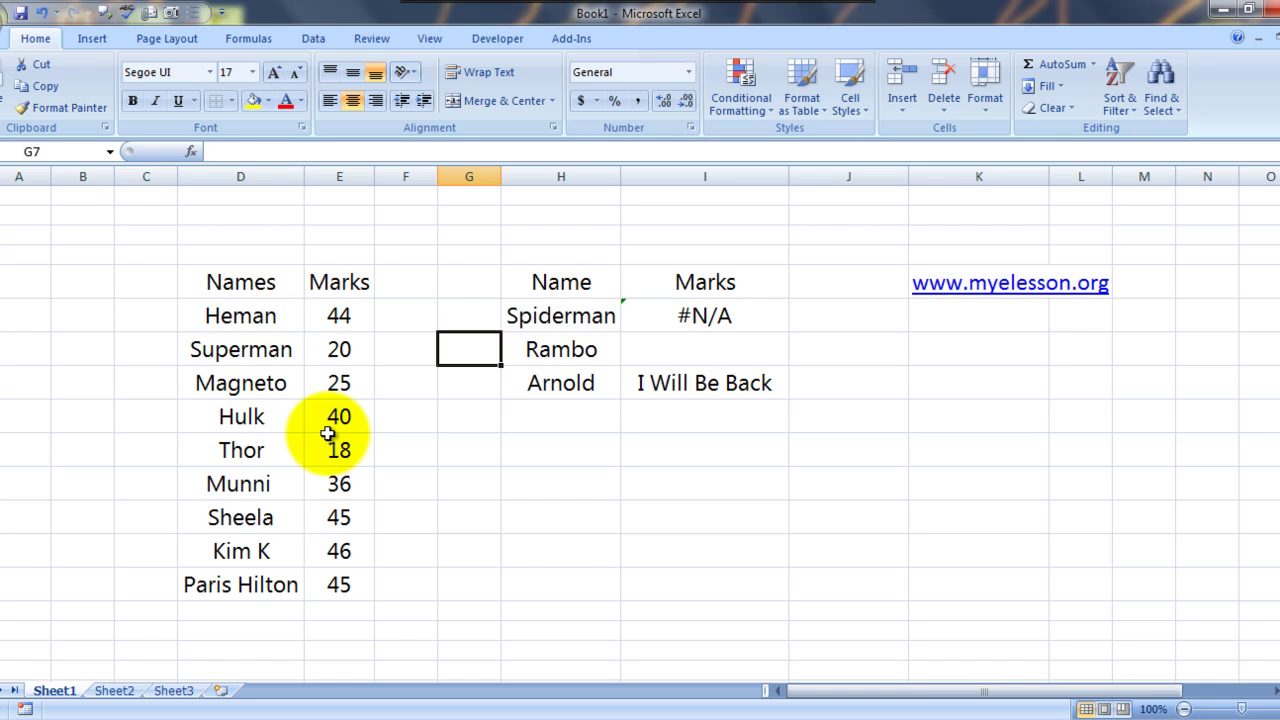
pyautogui.press('Up')
pyautogui.press('Right')
pyautogui.press('Right')
pyautogui.press('Right')
pyautogui.press('Right')
pyautogui.press('Down')
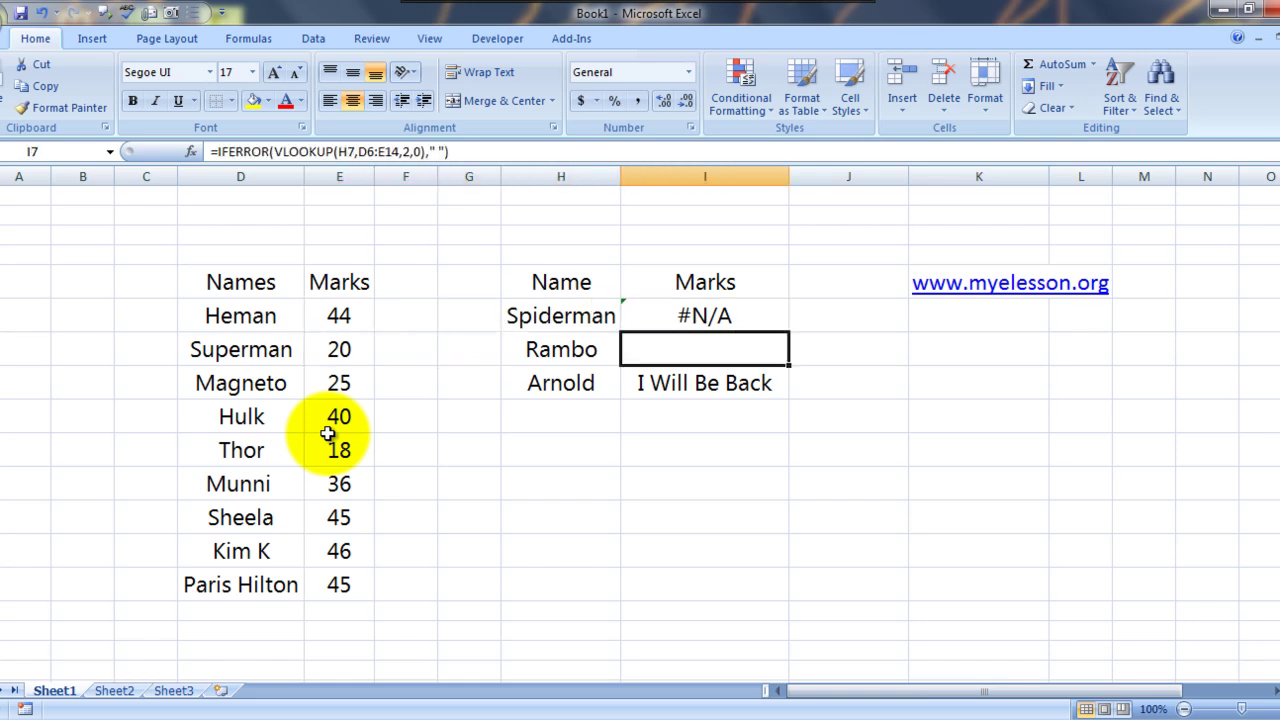
pyautogui.press('F2')
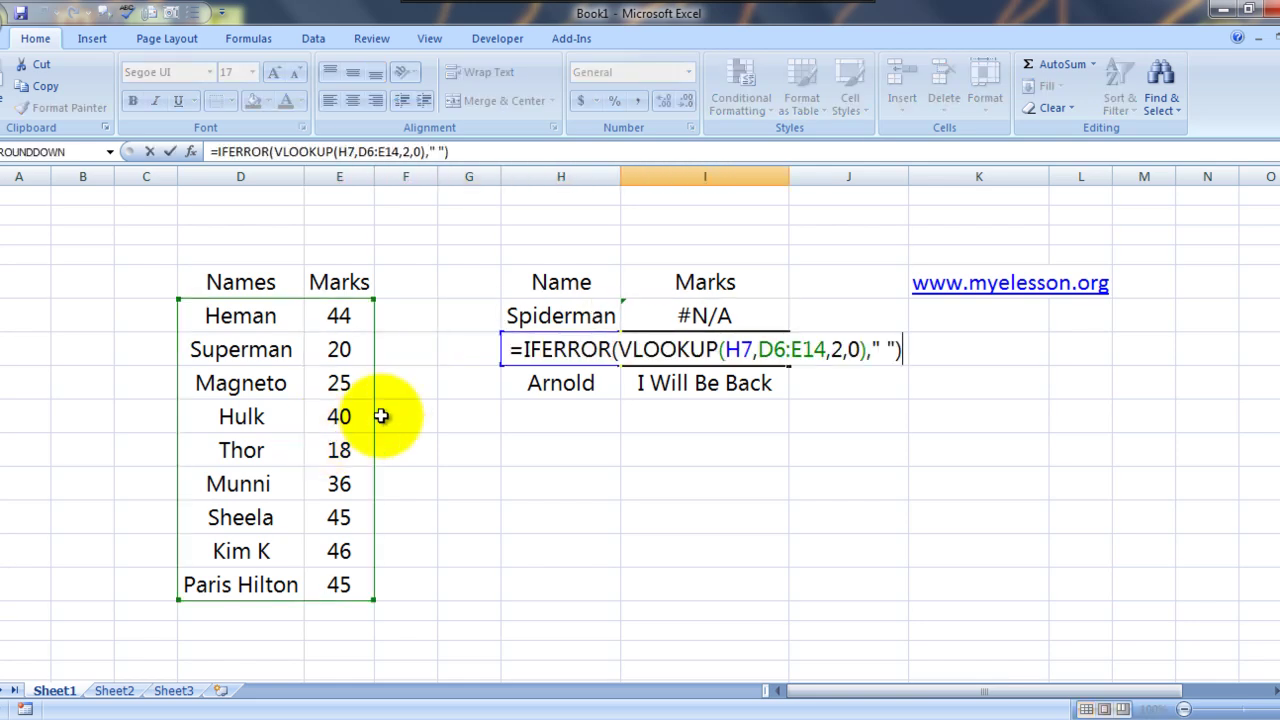
pyautogui.press('Escape')
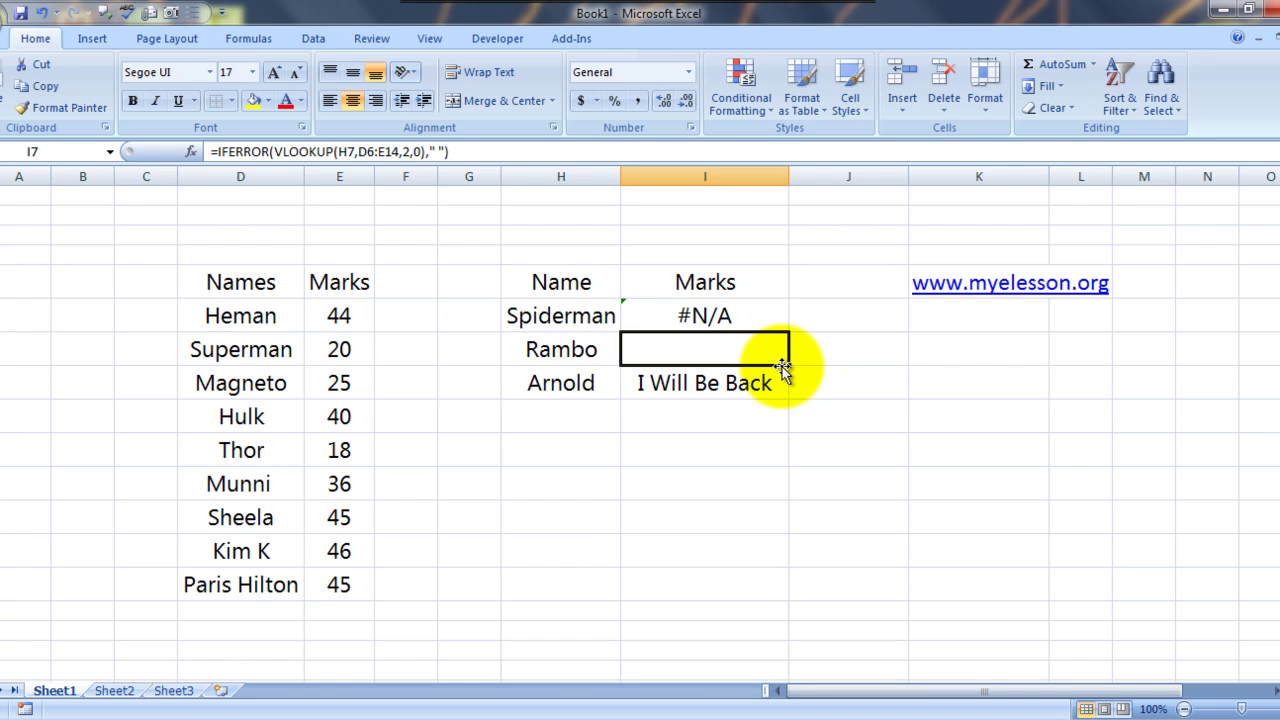
pyautogui.press('Left')
pyautogui.press('Right')
# Start =IFERROR(VLOOKUP( in I7 with Rambo's name in H7 as the lookup value.
pyautogui.write('=if')
pyautogui.press('Down')
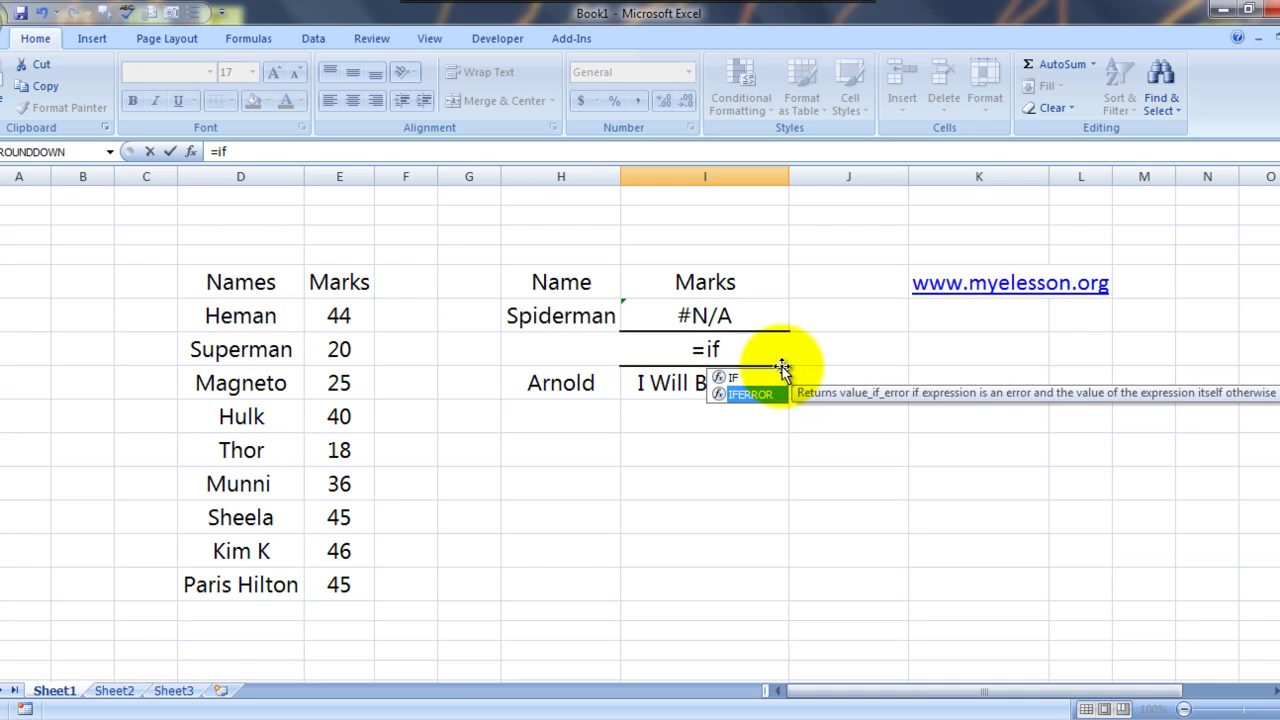
pyautogui.press('Tab')
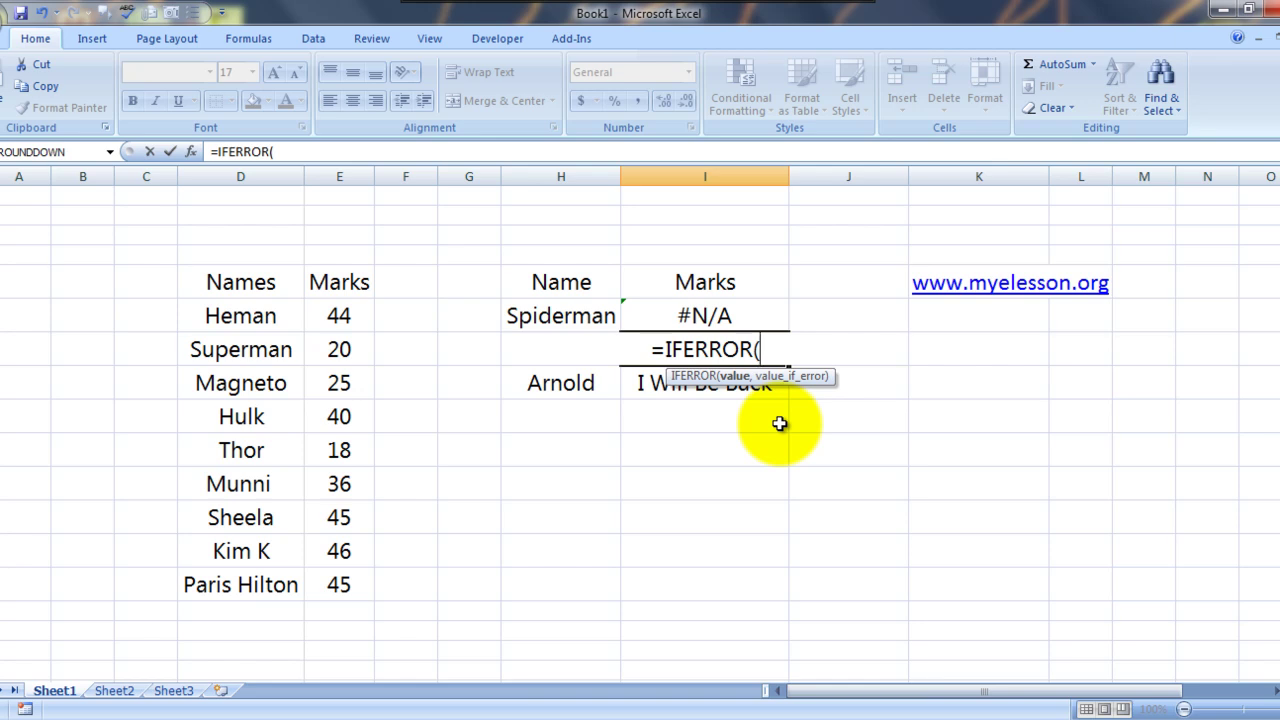
pyautogui.write('vlo')
pyautogui.press('Tab')
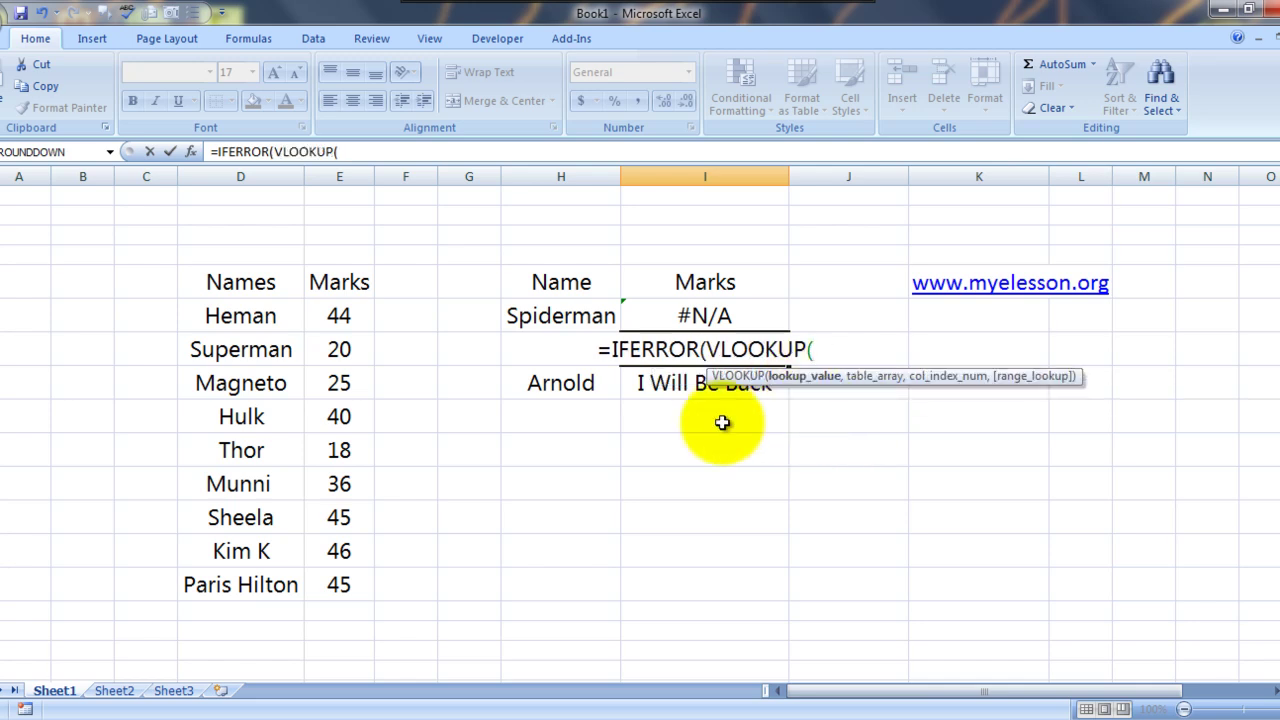
pyautogui.click(468, 345)
pyautogui.press('Right')
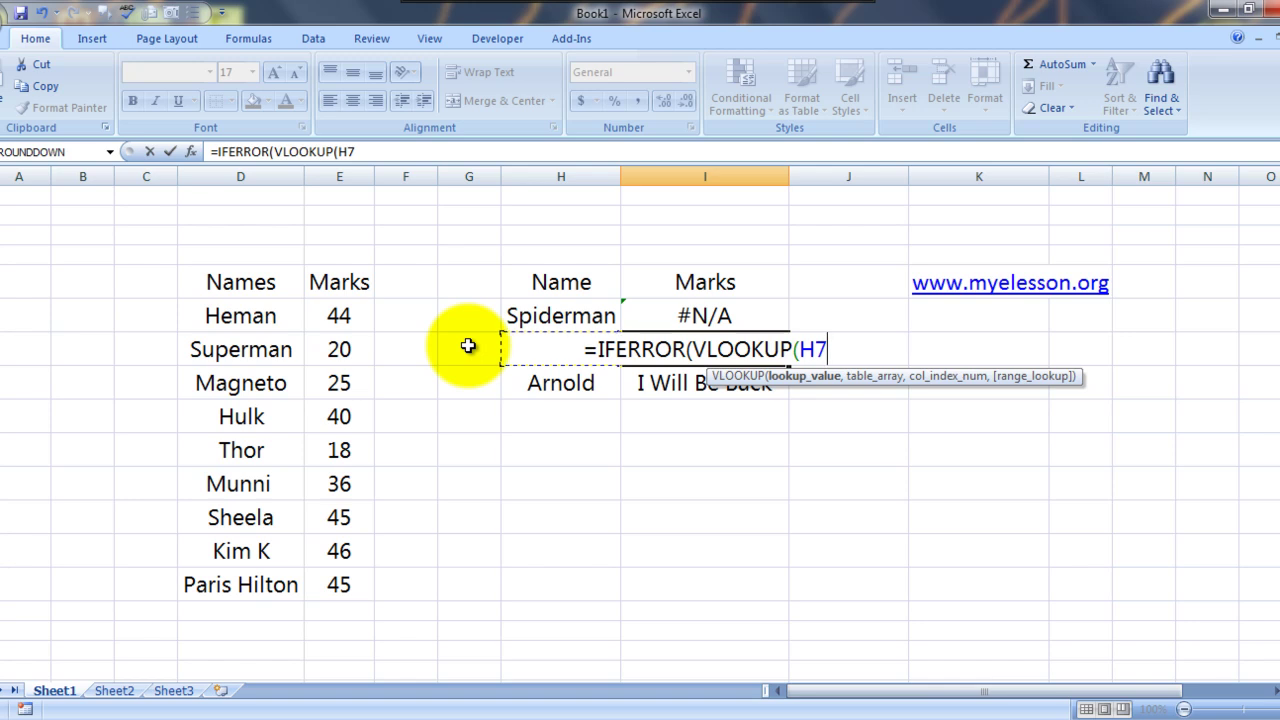
pyautogui.write(',')
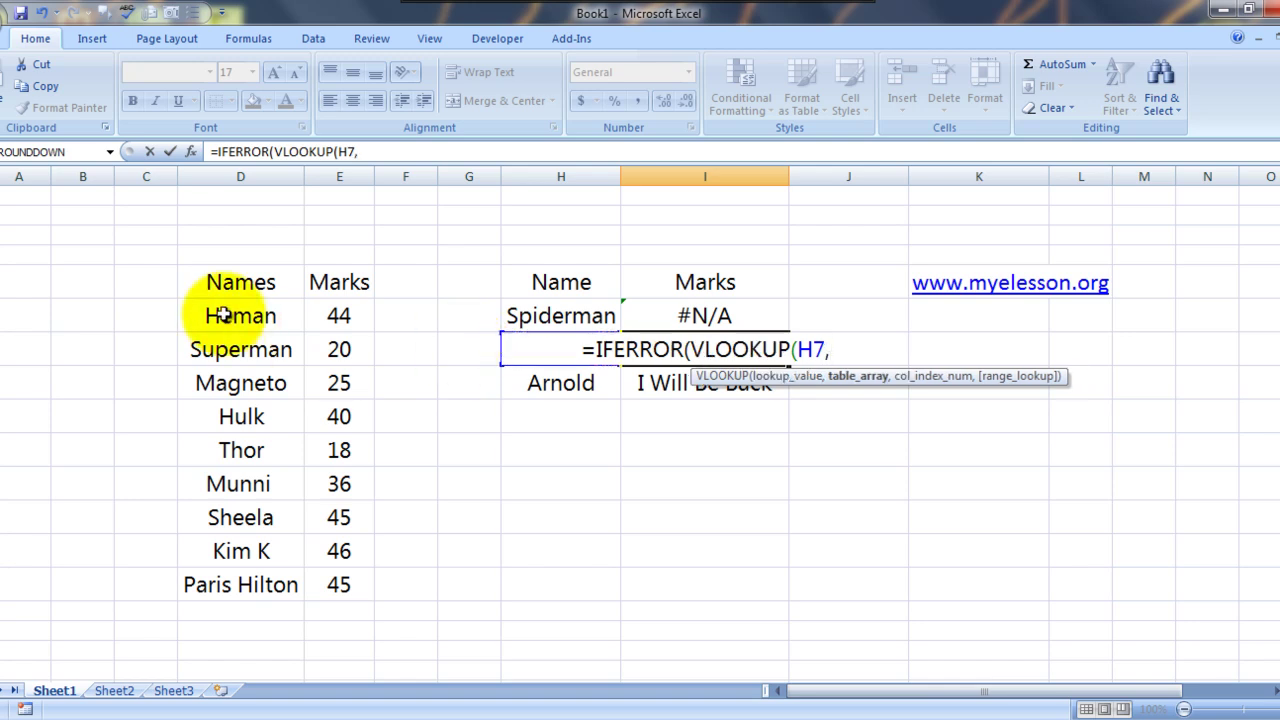
# Complete it with range D6:E14, column 2, exact match, and " " as the error result.
pyautogui.moveTo(221, 315); pyautogui.dragTo(365, 595)
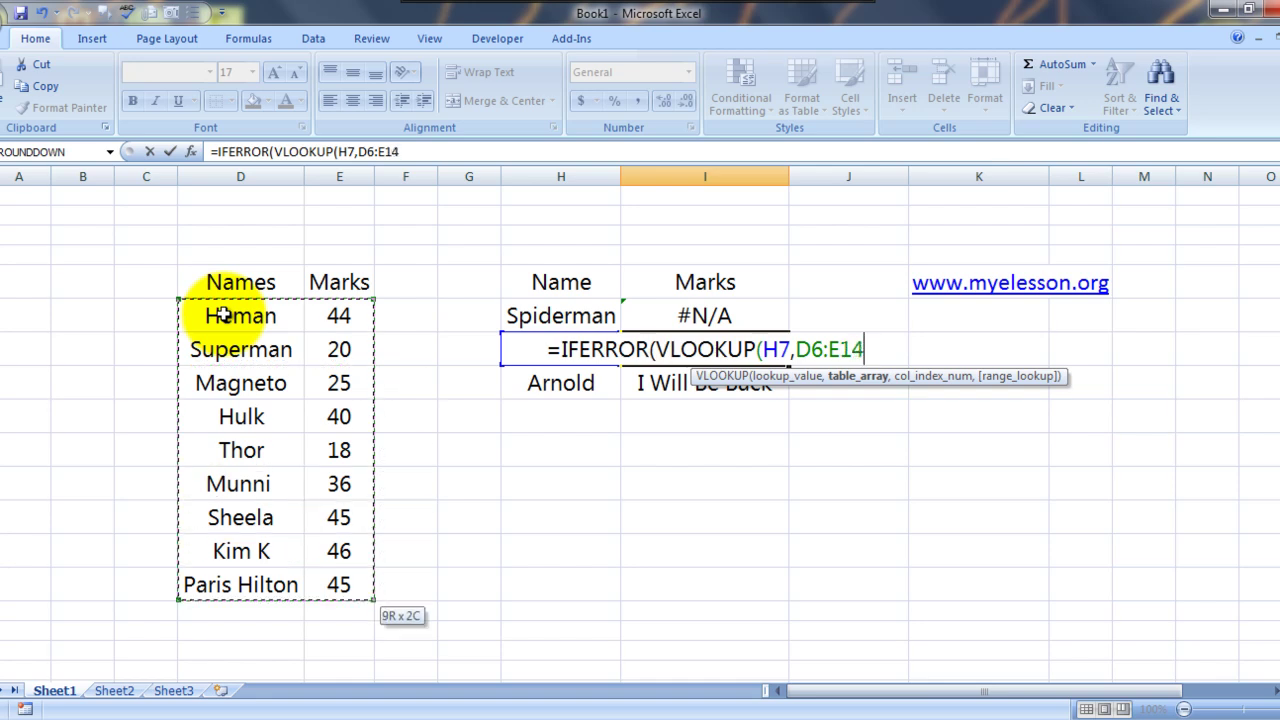
pyautogui.write(',2,0')
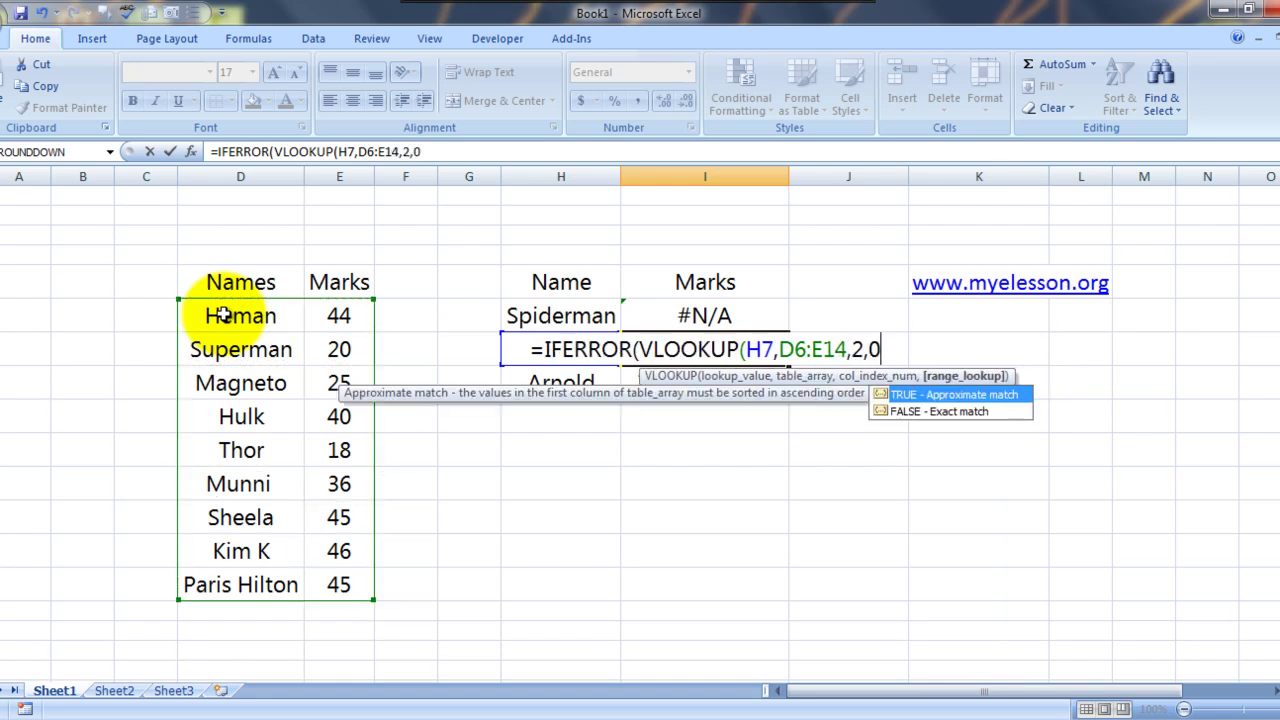
pyautogui.write(')')
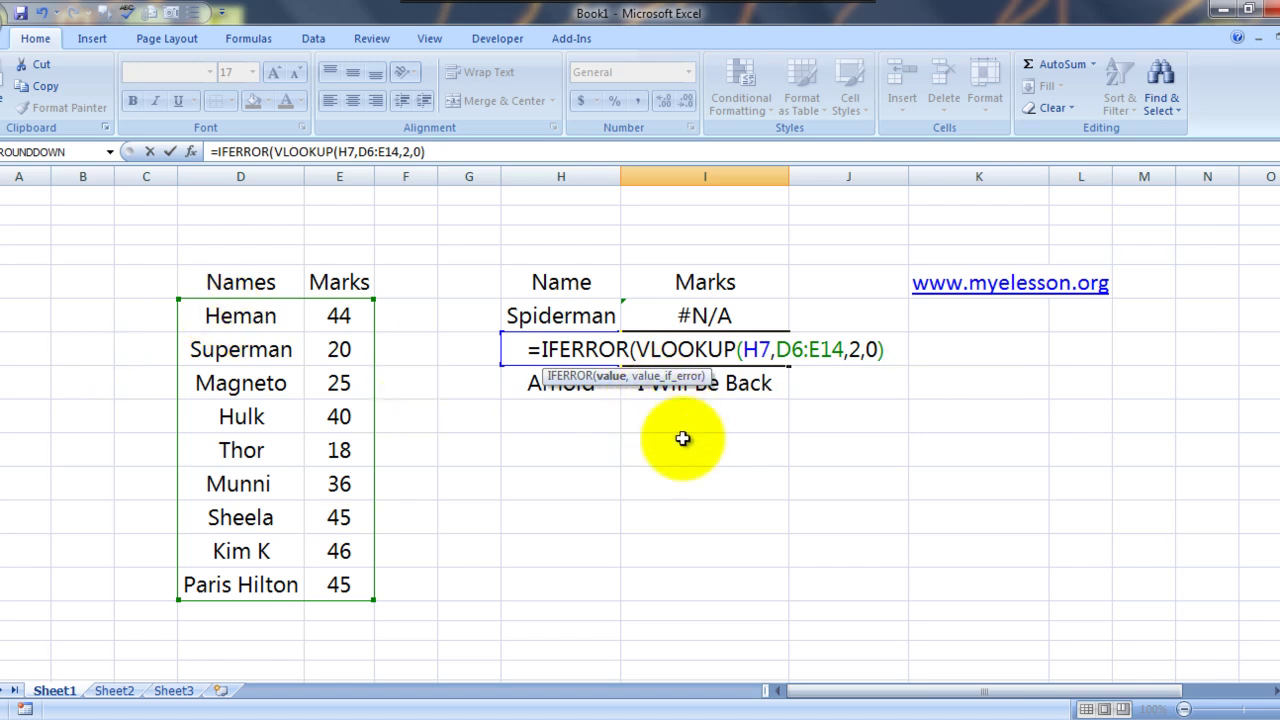
pyautogui.write(',')
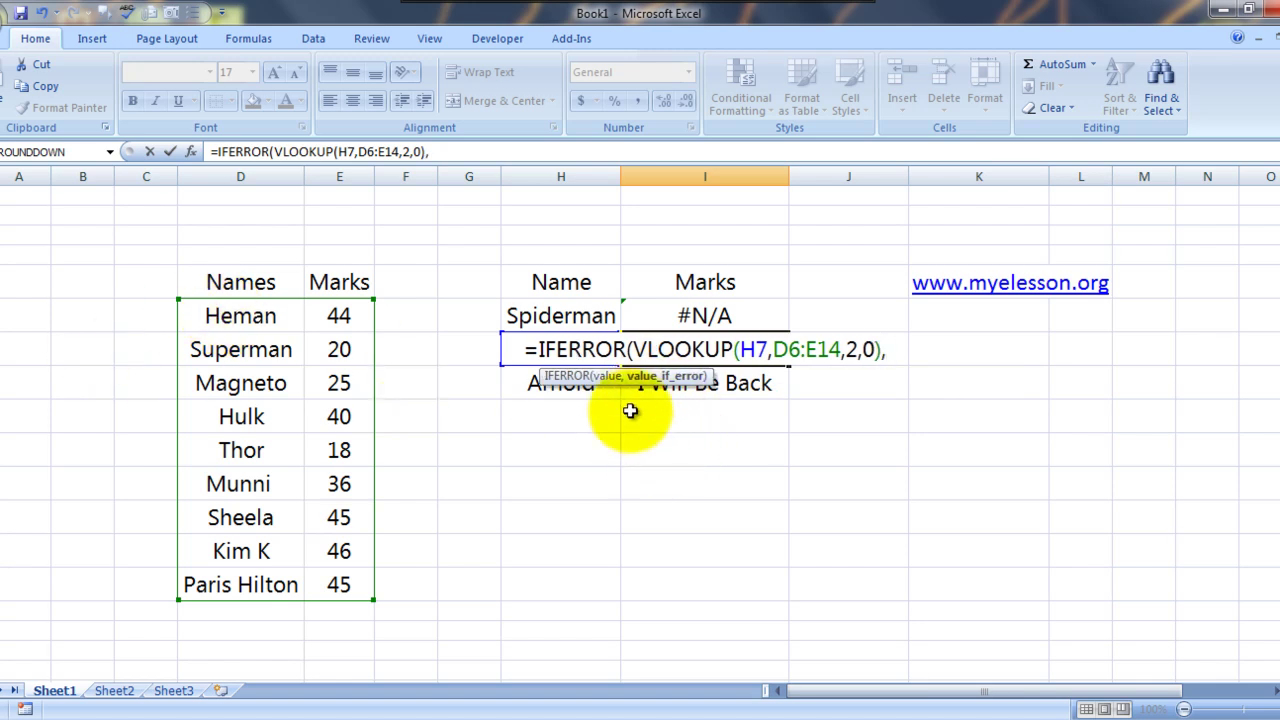
pyautogui.moveTo(628, 378); pyautogui.dragTo(972, 445)
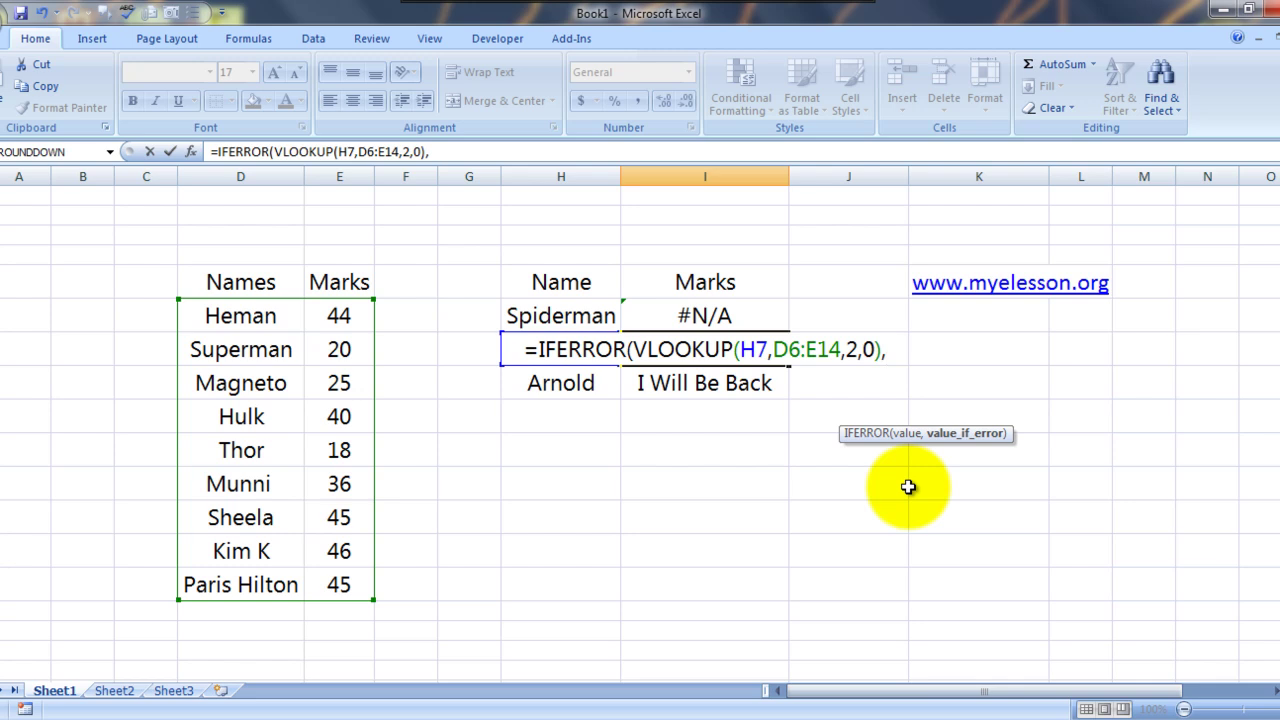
pyautogui.write('"')
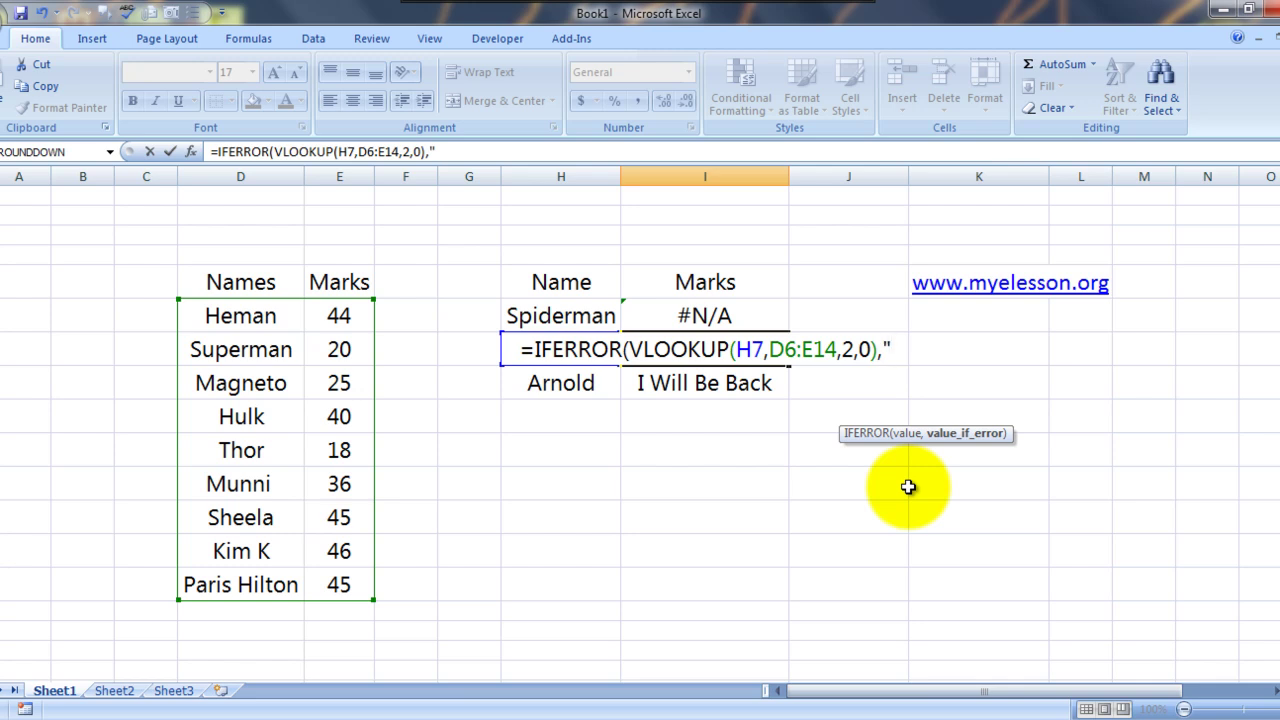
pyautogui.write(' "')
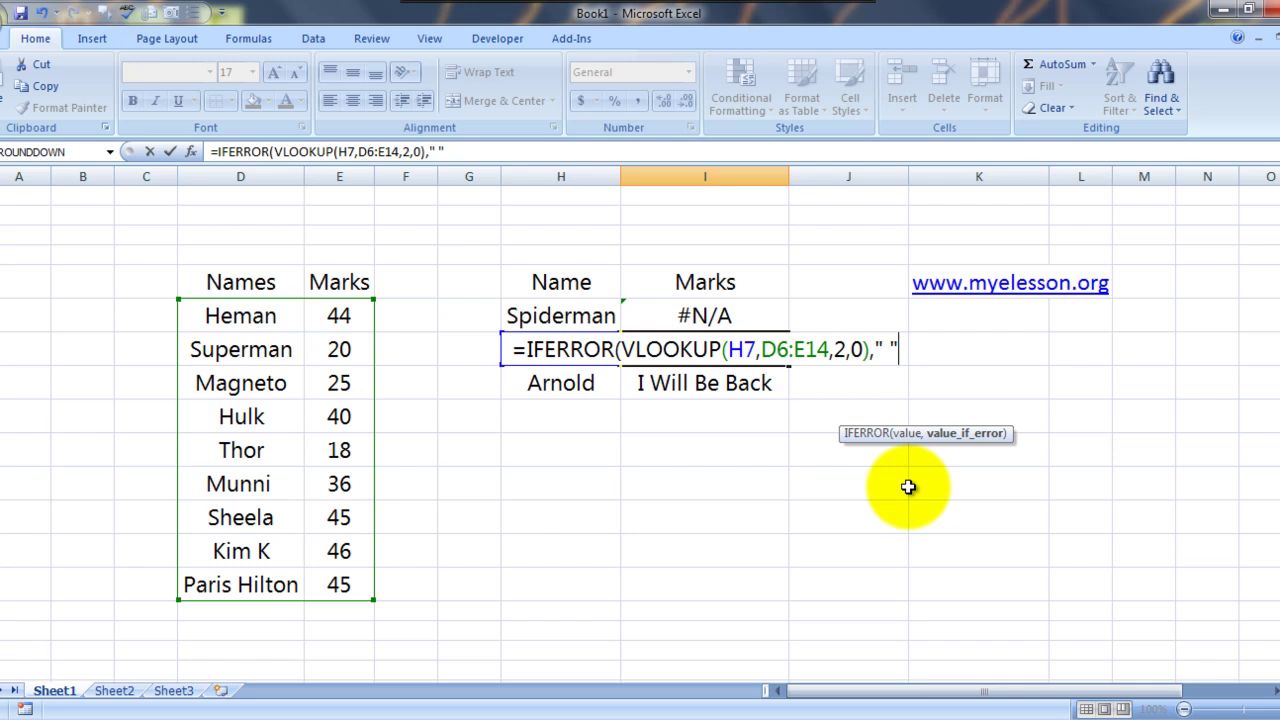
pyautogui.write(')')
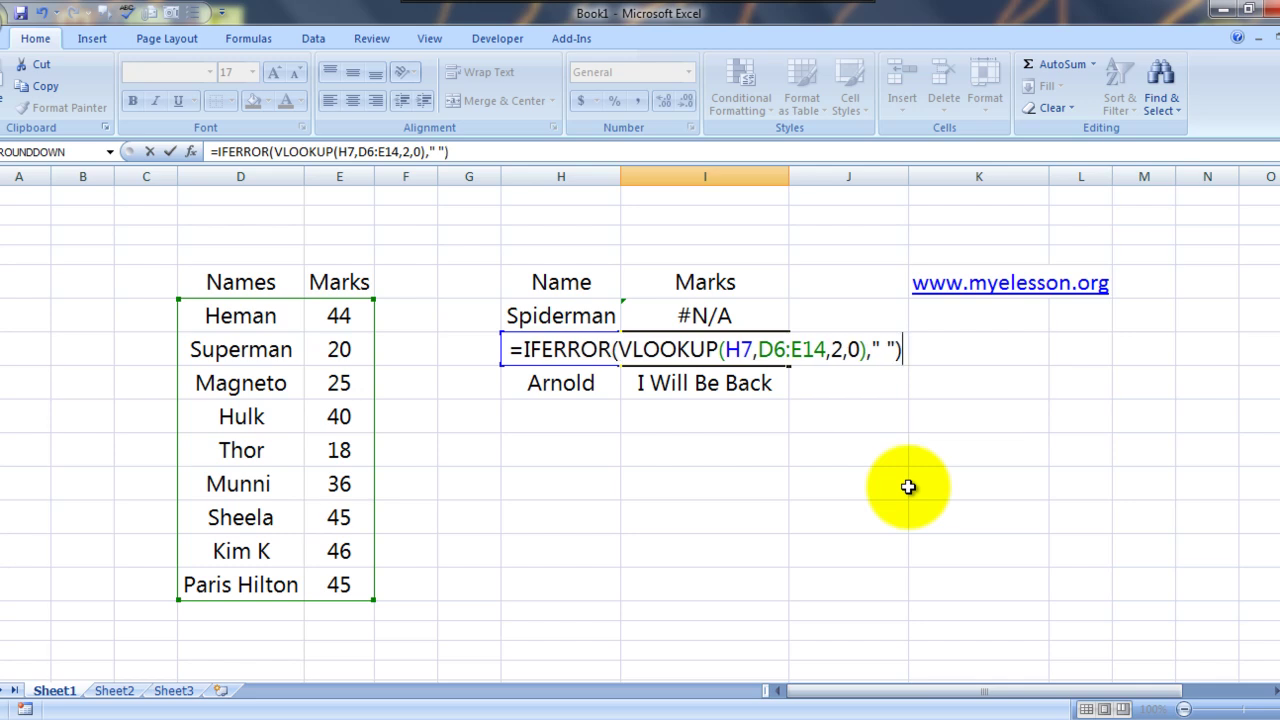
pyautogui.press('Return')
pyautogui.press('Up')
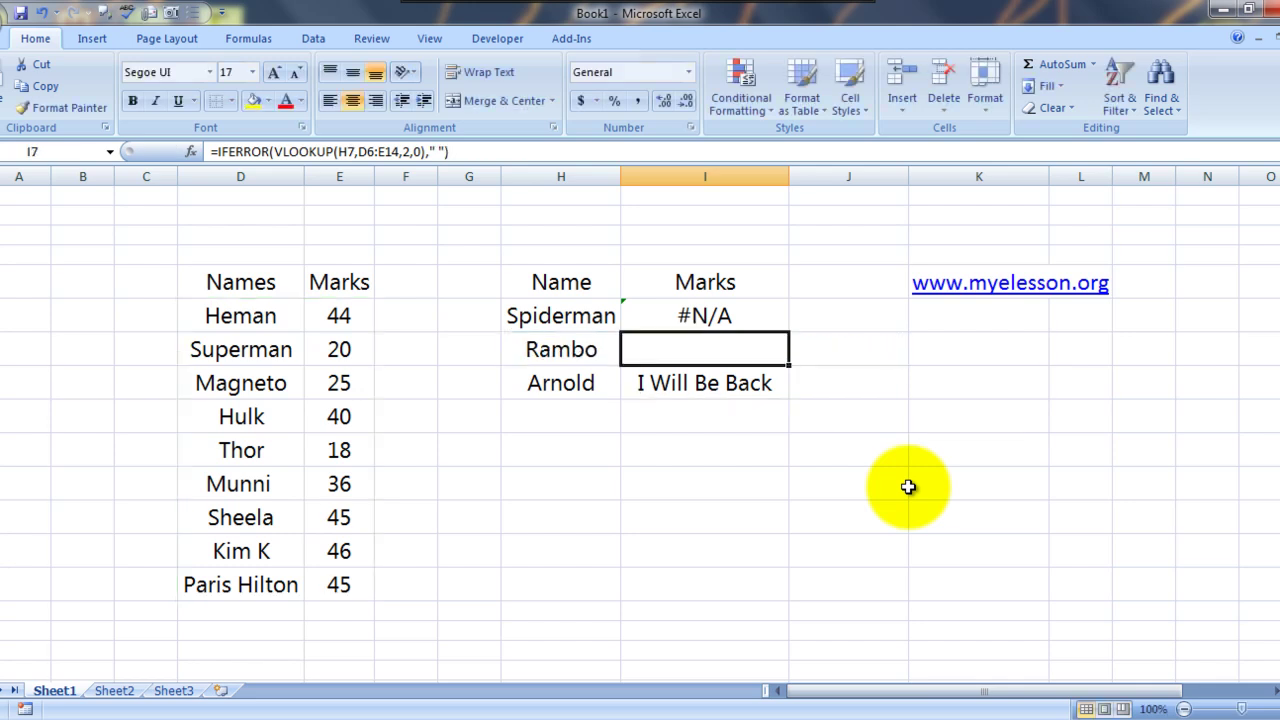
# Clear I8 and start =IFERROR(VLOOKUP( with Arnold's name in H8 as lookup value.
pyautogui.click(712, 384)
pyautogui.press('Delete')
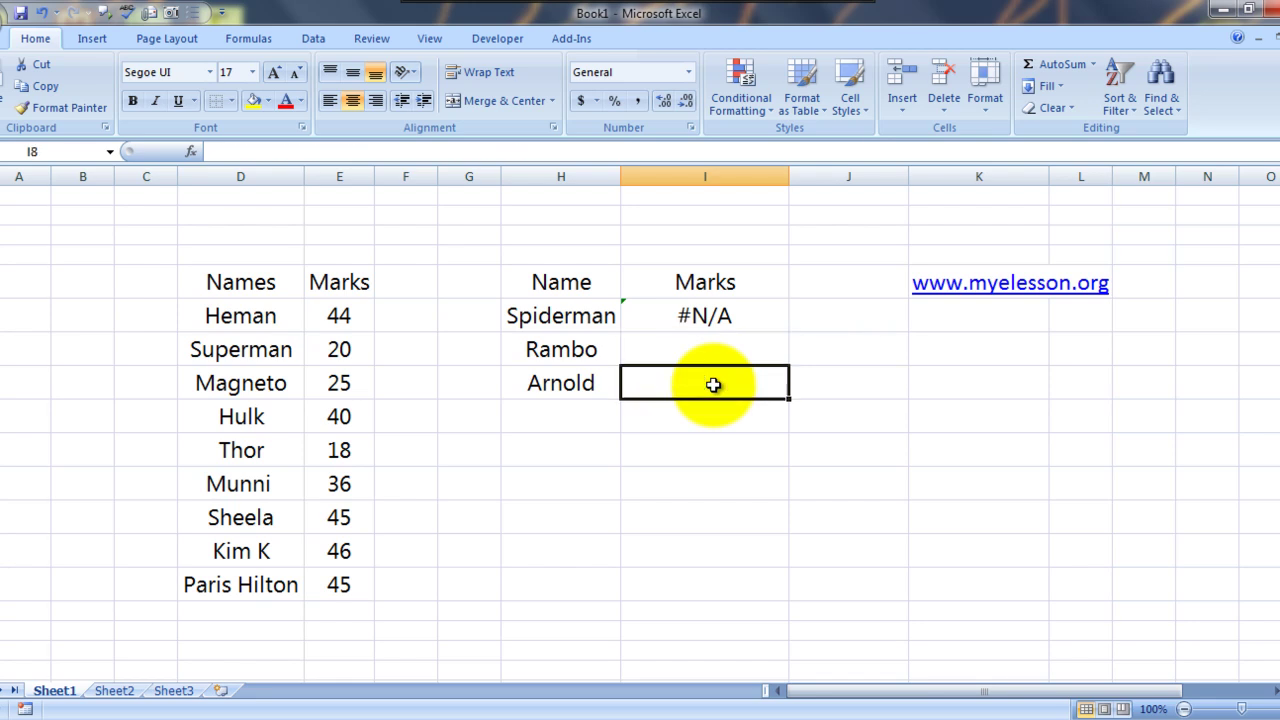
pyautogui.write('=IF(')
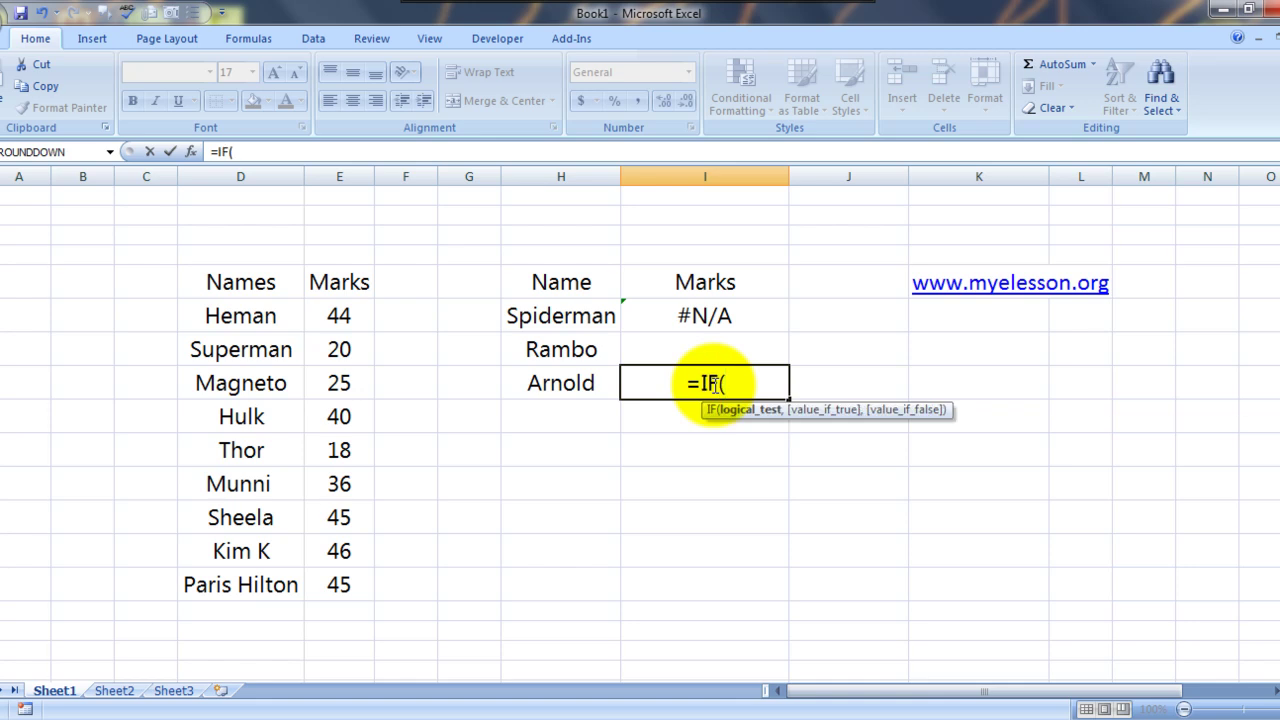
pyautogui.press('BackSpace')
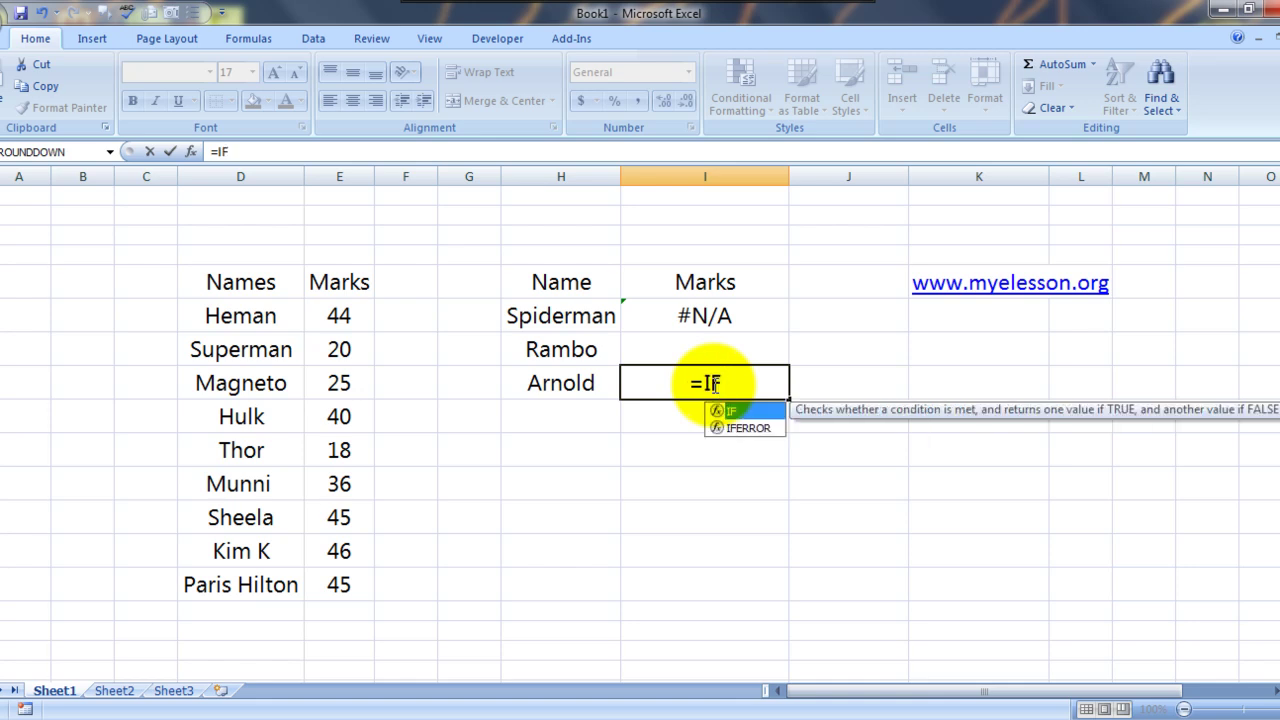
pyautogui.press('Down')
pyautogui.press('Tab')
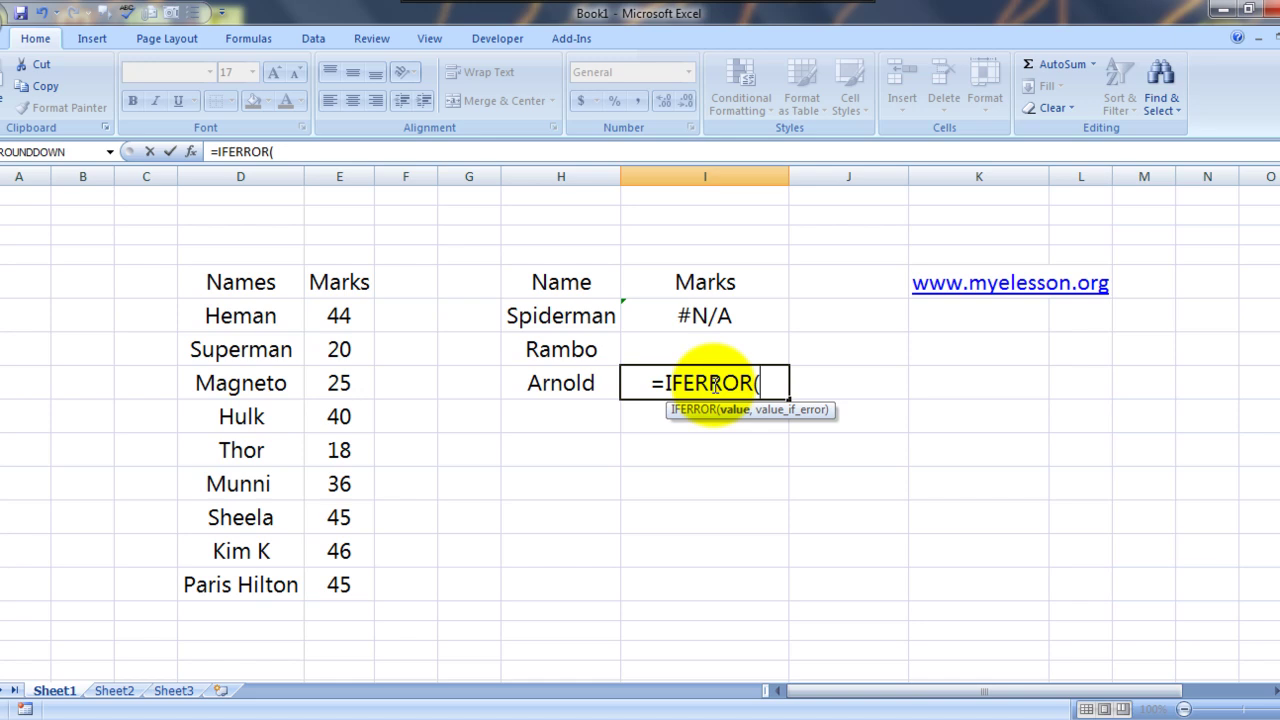
pyautogui.write('vlo')
pyautogui.press('Tab')
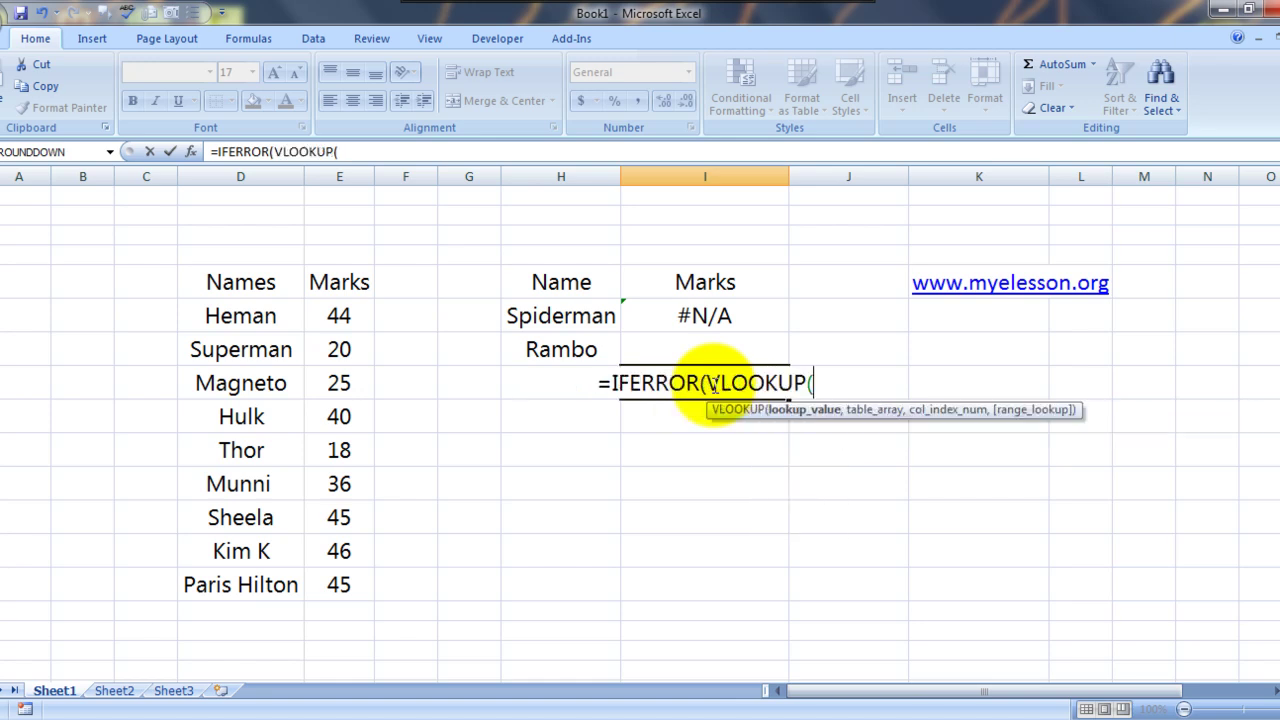
pyautogui.press('Left')
pyautogui.write(',')
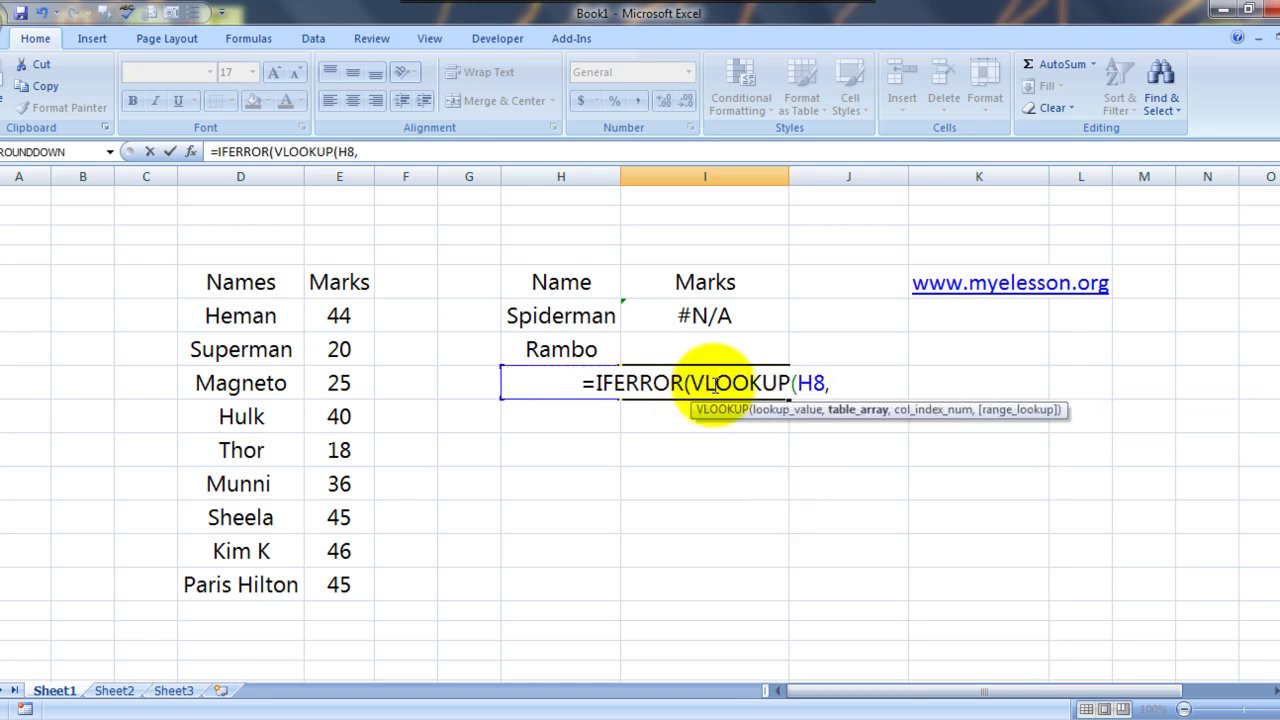
# Add range D6:E14, column 2, exact match, and " I will be back" as the error text.
pyautogui.press('Left')
pyautogui.press('Left')
pyautogui.press('Left')
pyautogui.press('Left')
pyautogui.press('Left')
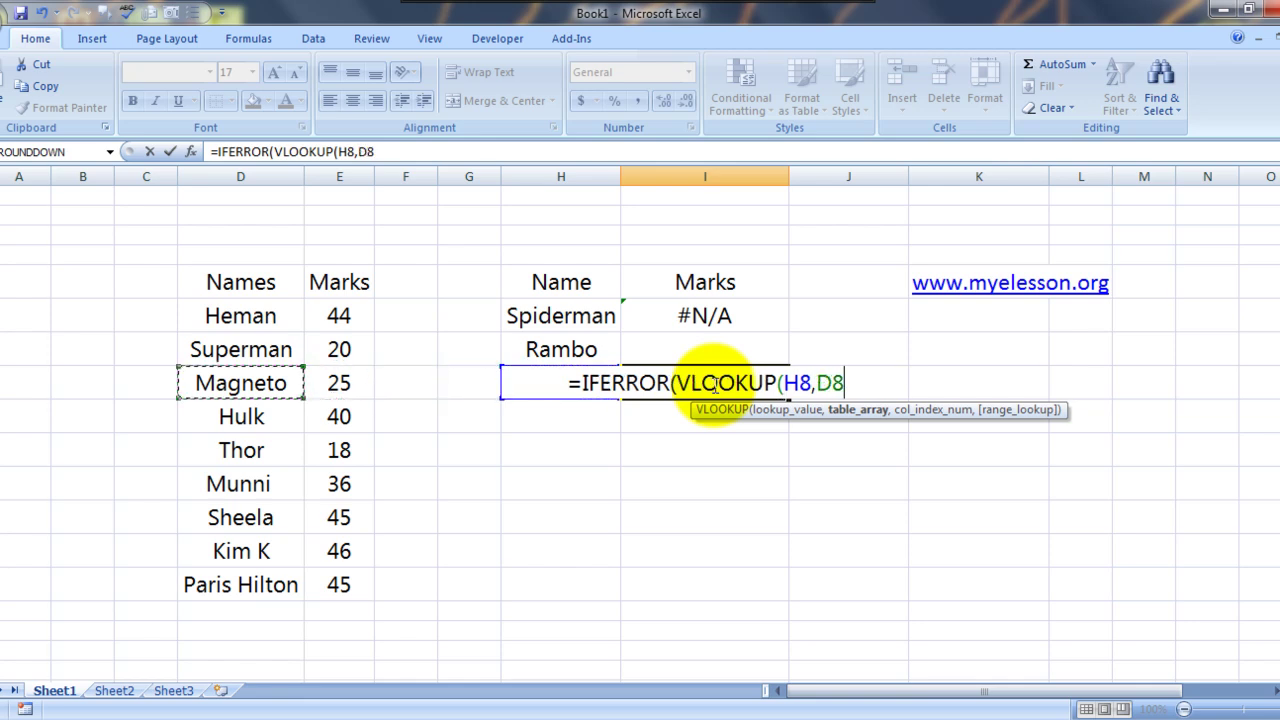
pyautogui.press('Up')
pyautogui.press('Up')
pyautogui.hotkey('shift', 'Right')
pyautogui.hotkey('shift', 'Down')
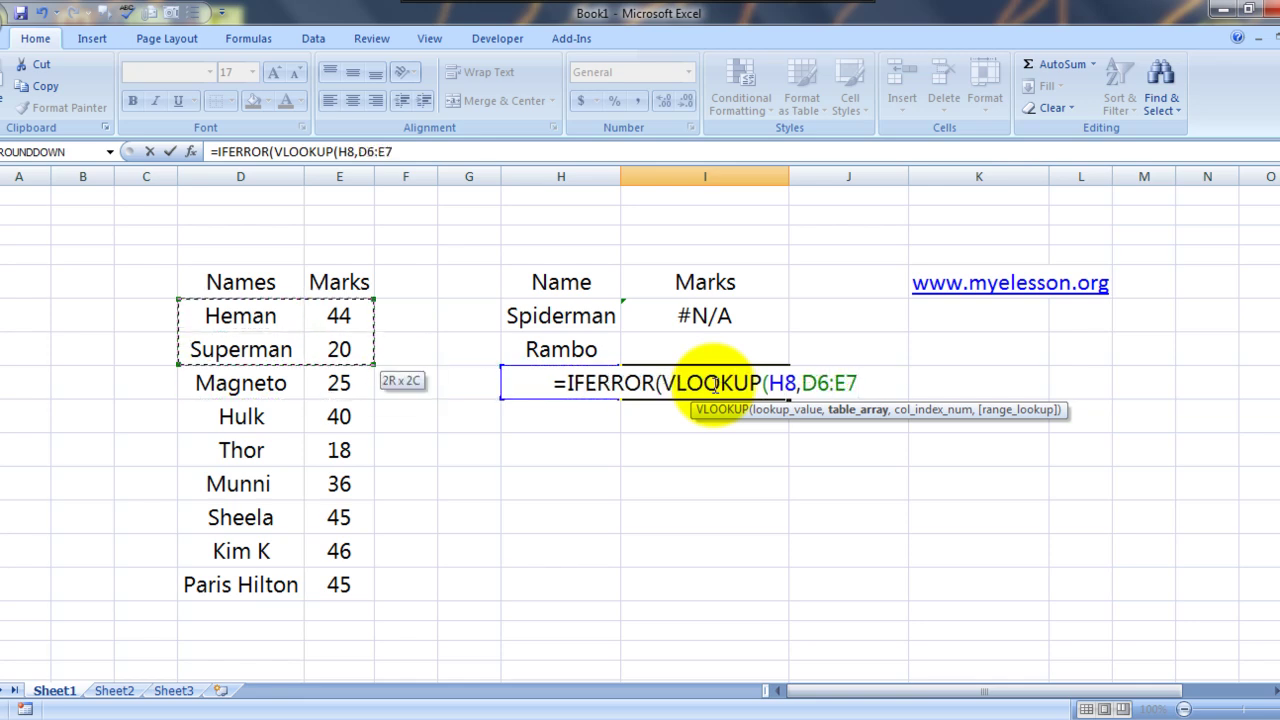
pyautogui.hotkey('ctrl', 'shift', 'Down')
pyautogui.write(',')
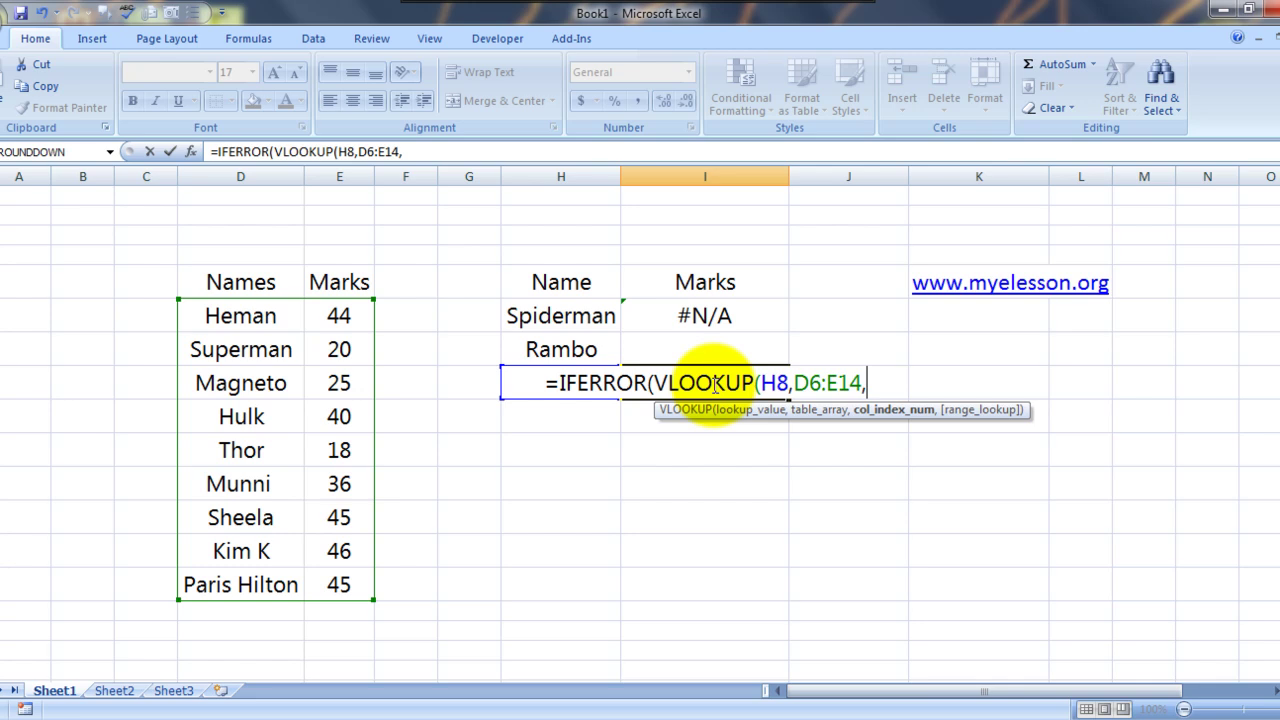
pyautogui.write('2')
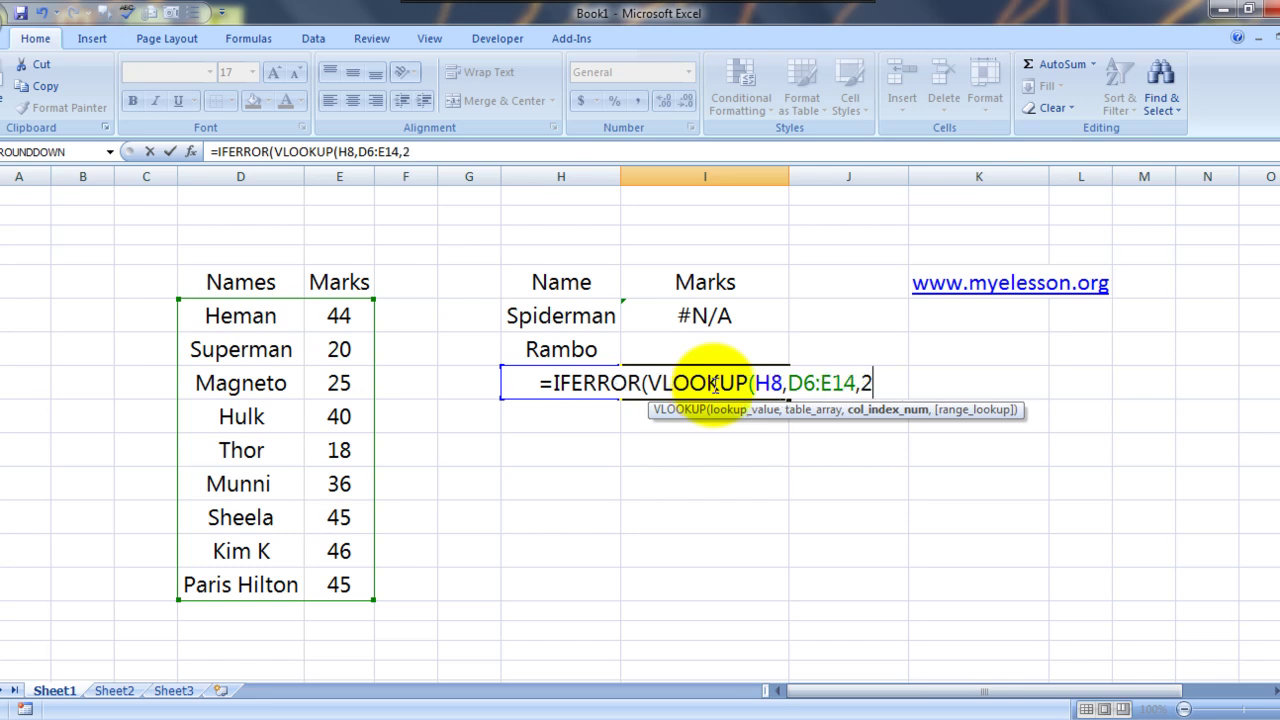
pyautogui.write(',0')
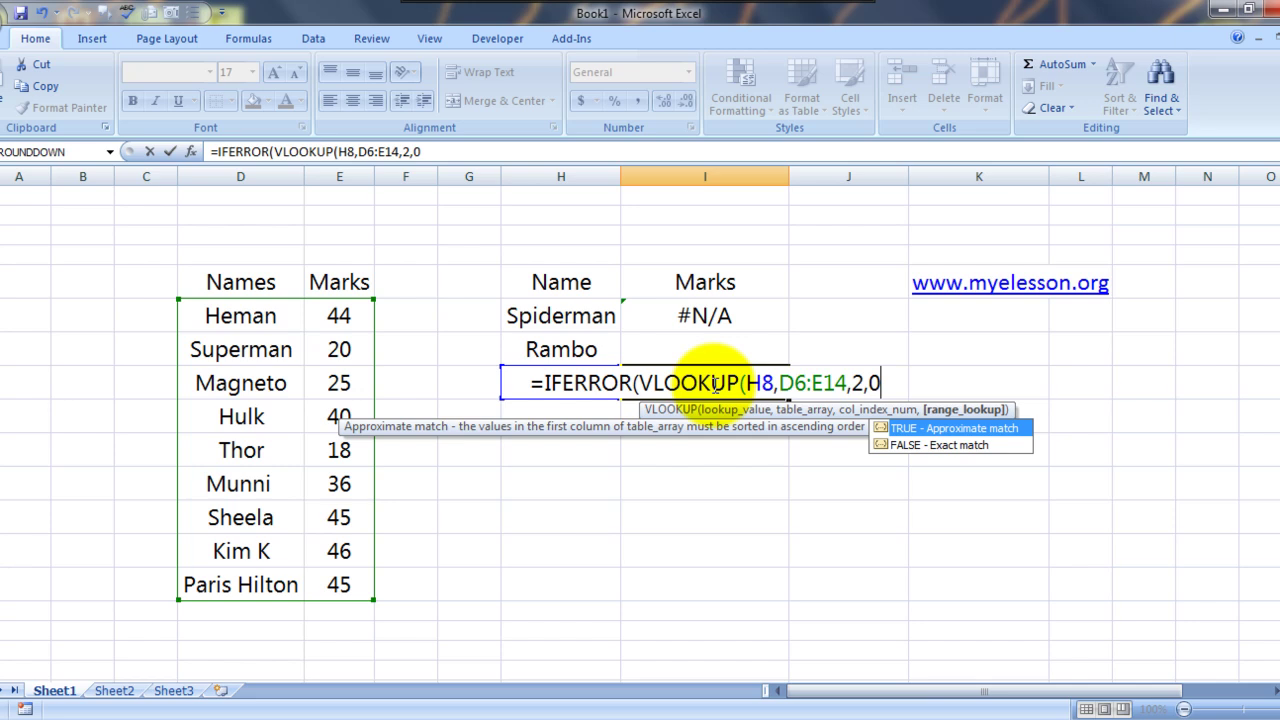
pyautogui.write('),')
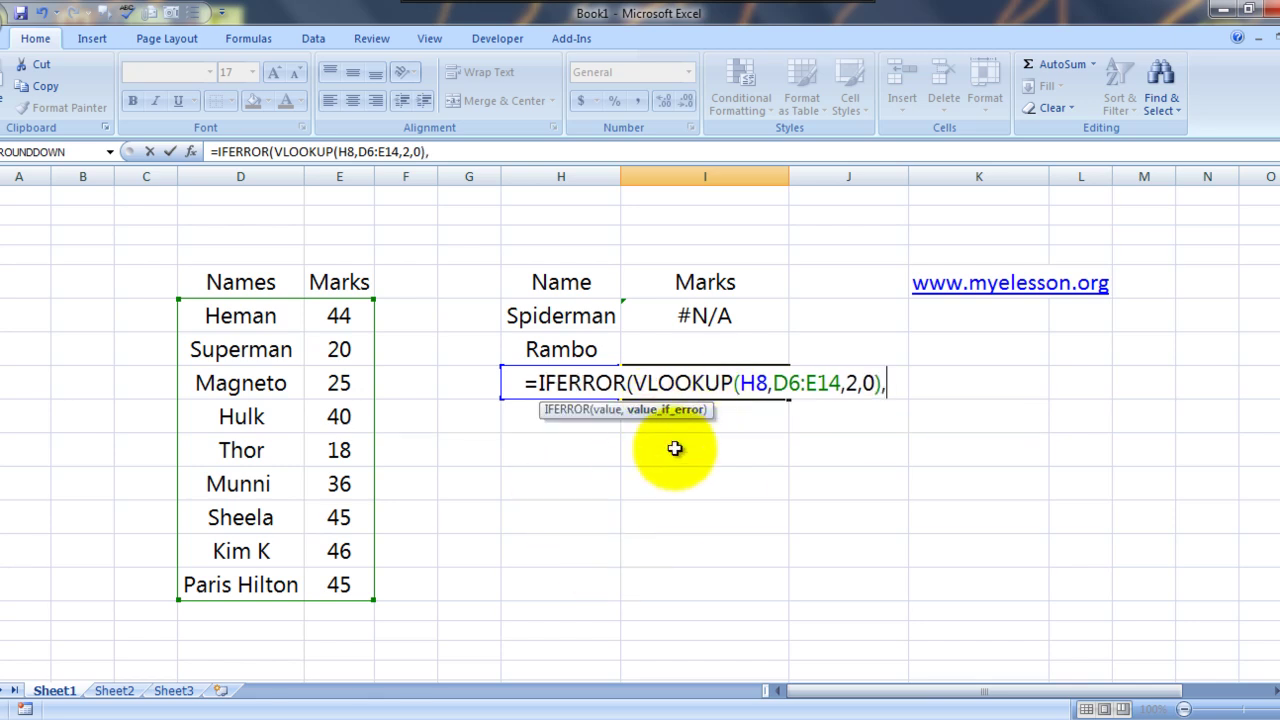
pyautogui.write('"')
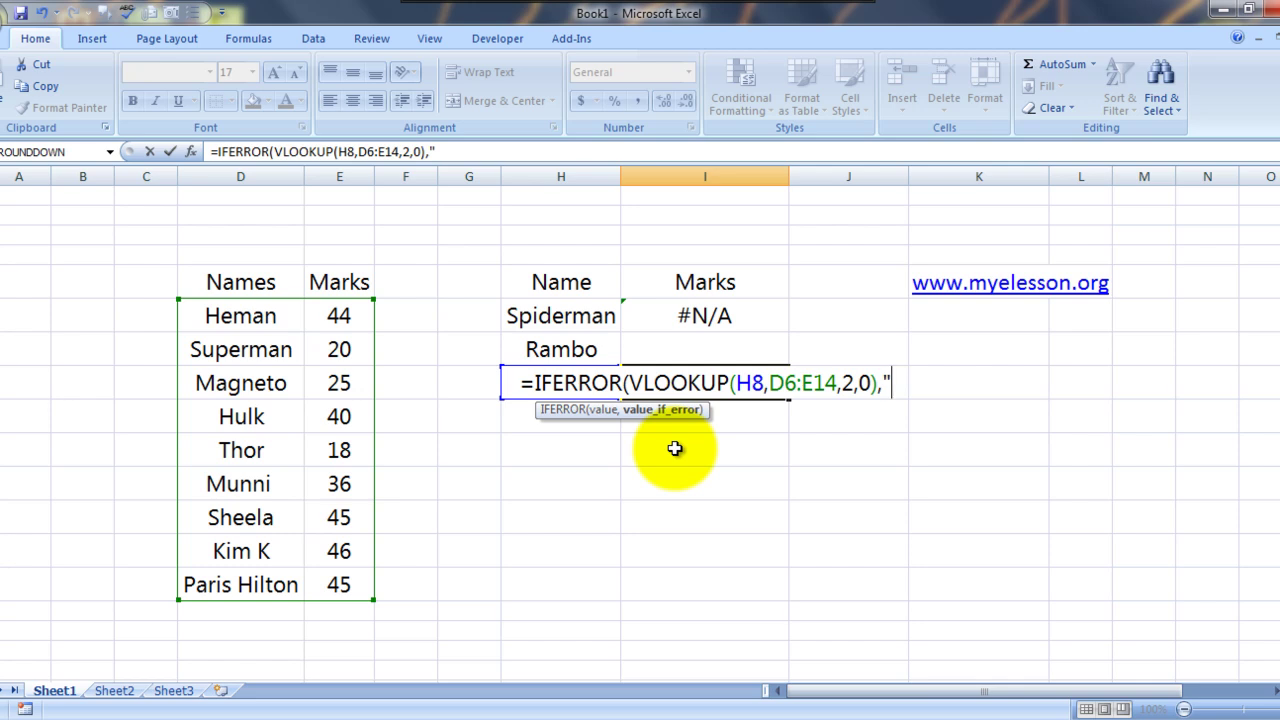
pyautogui.write(' I')
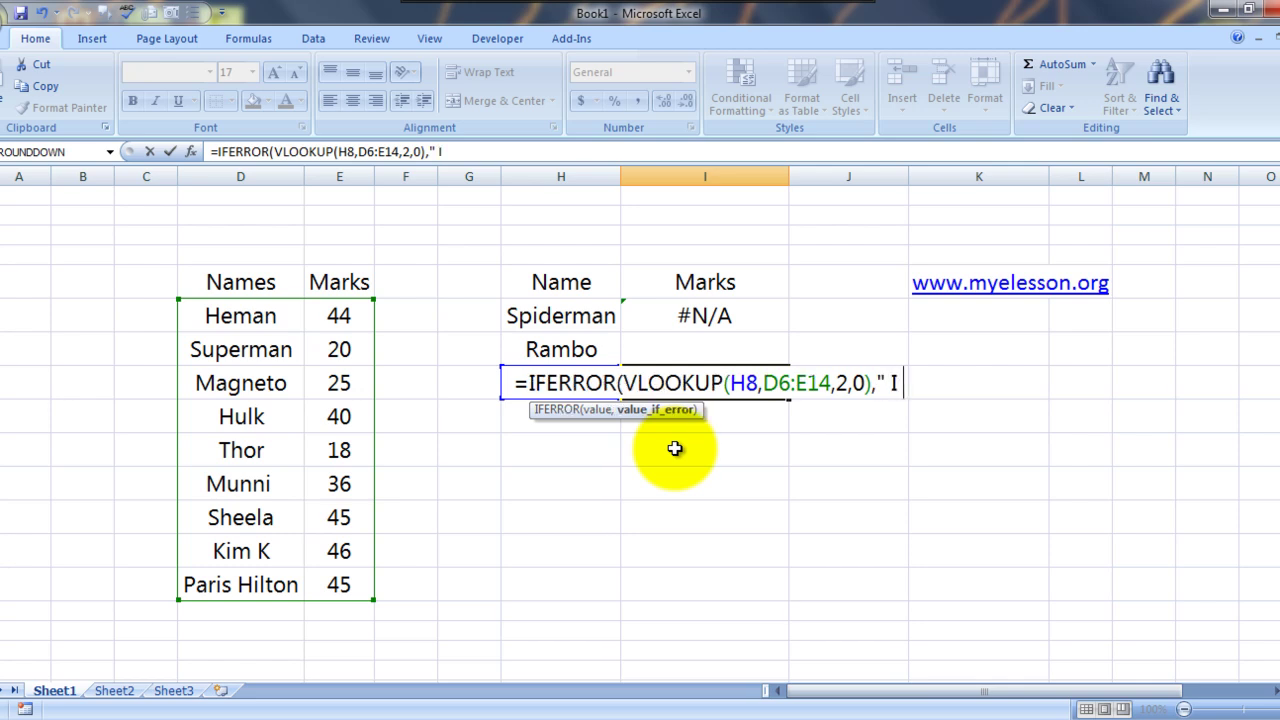
pyautogui.write(' will ')
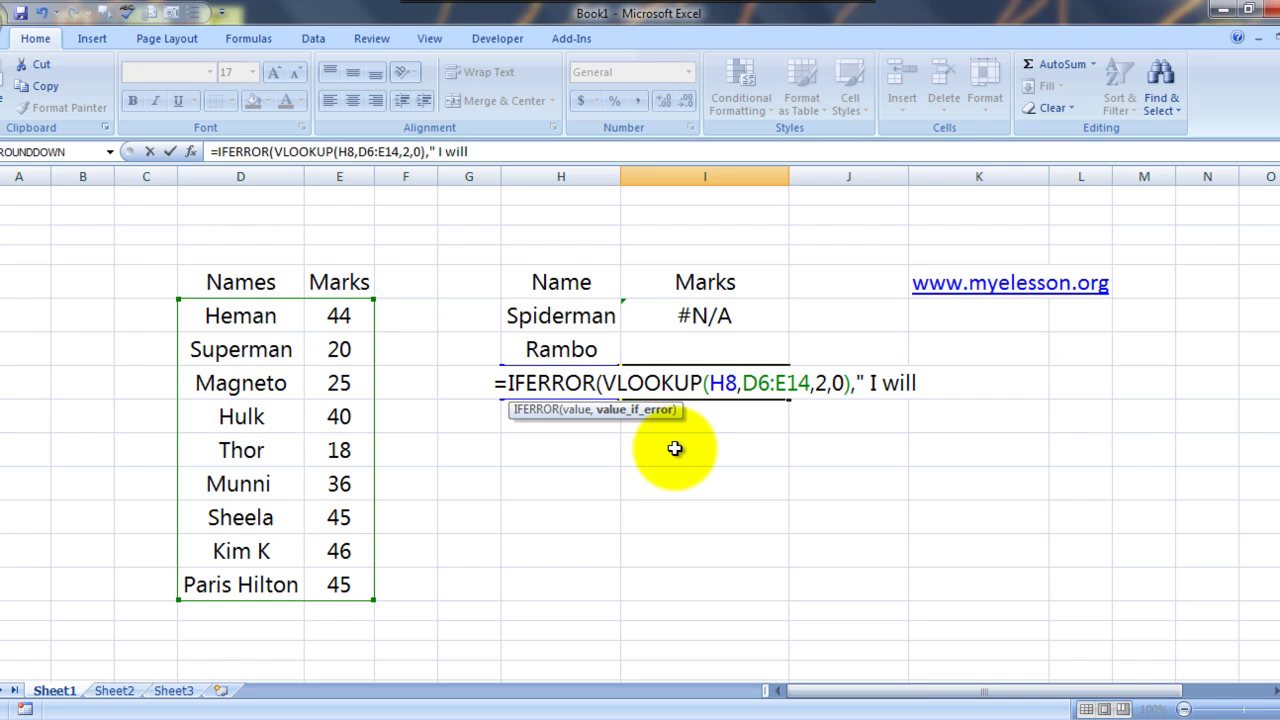
pyautogui.write('be B')
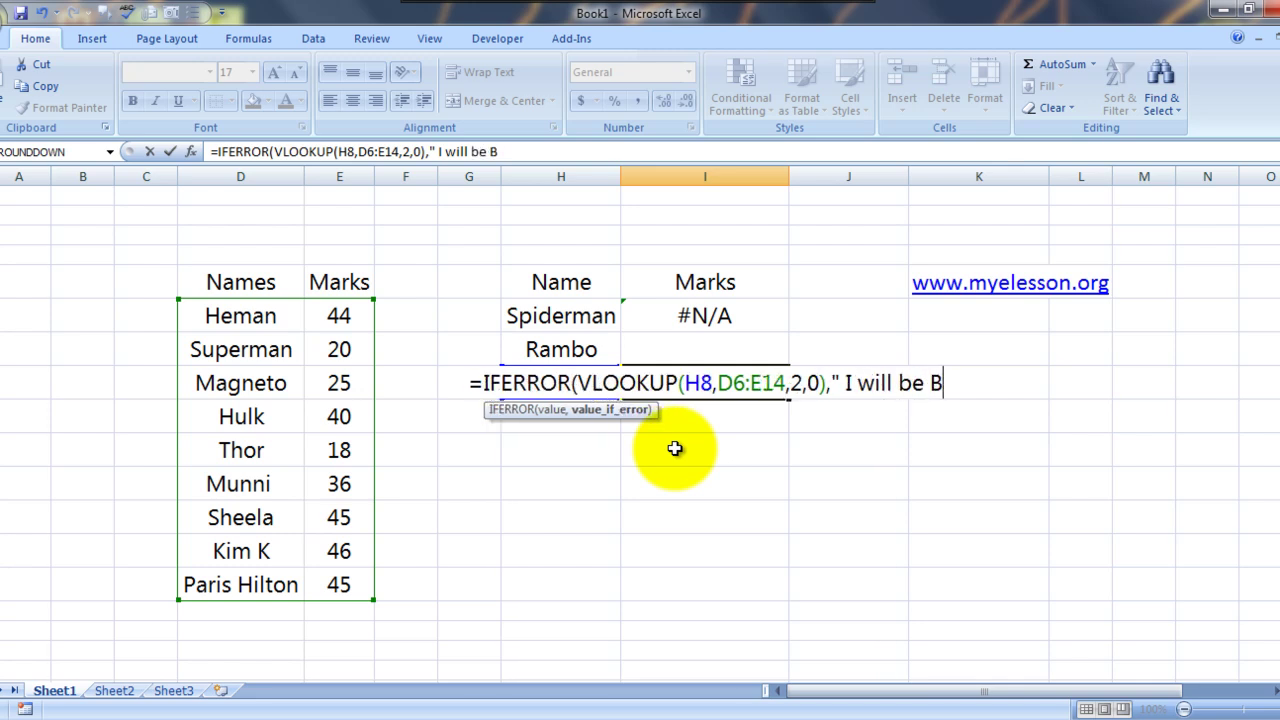
pyautogui.press('BackSpace')
pyautogui.write('back')
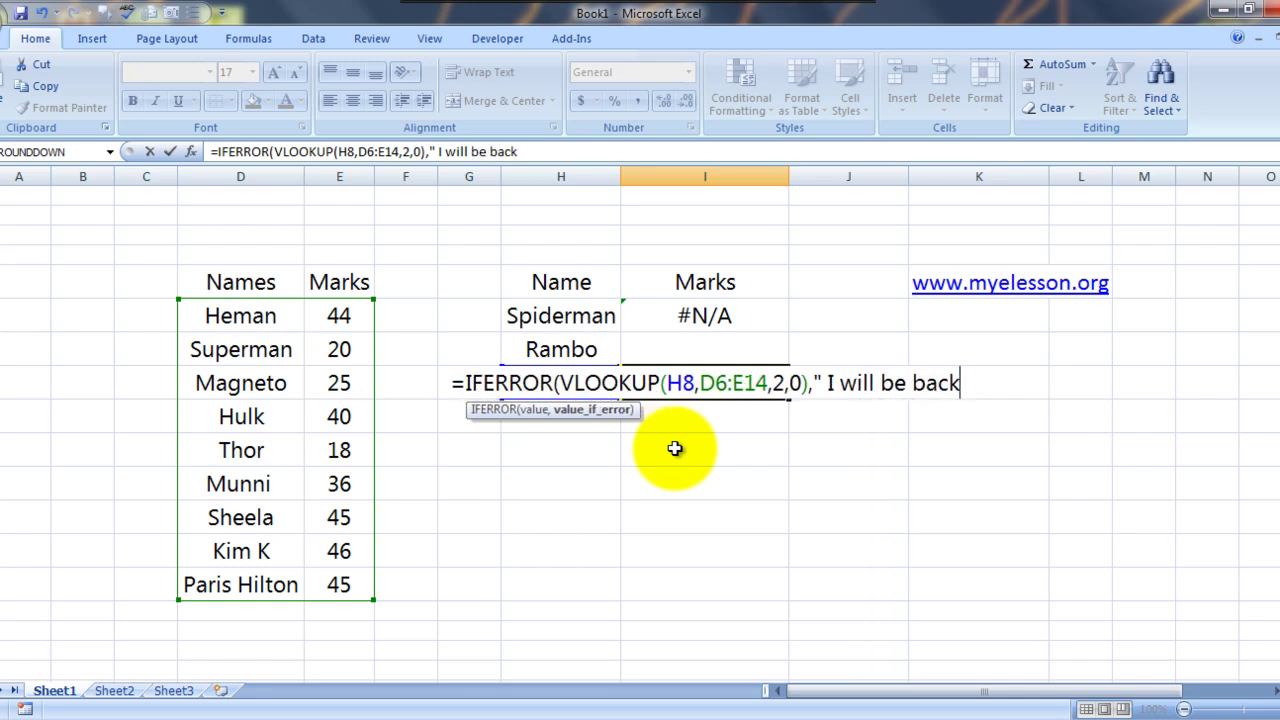
pyautogui.write('")')
pyautogui.press('Return')
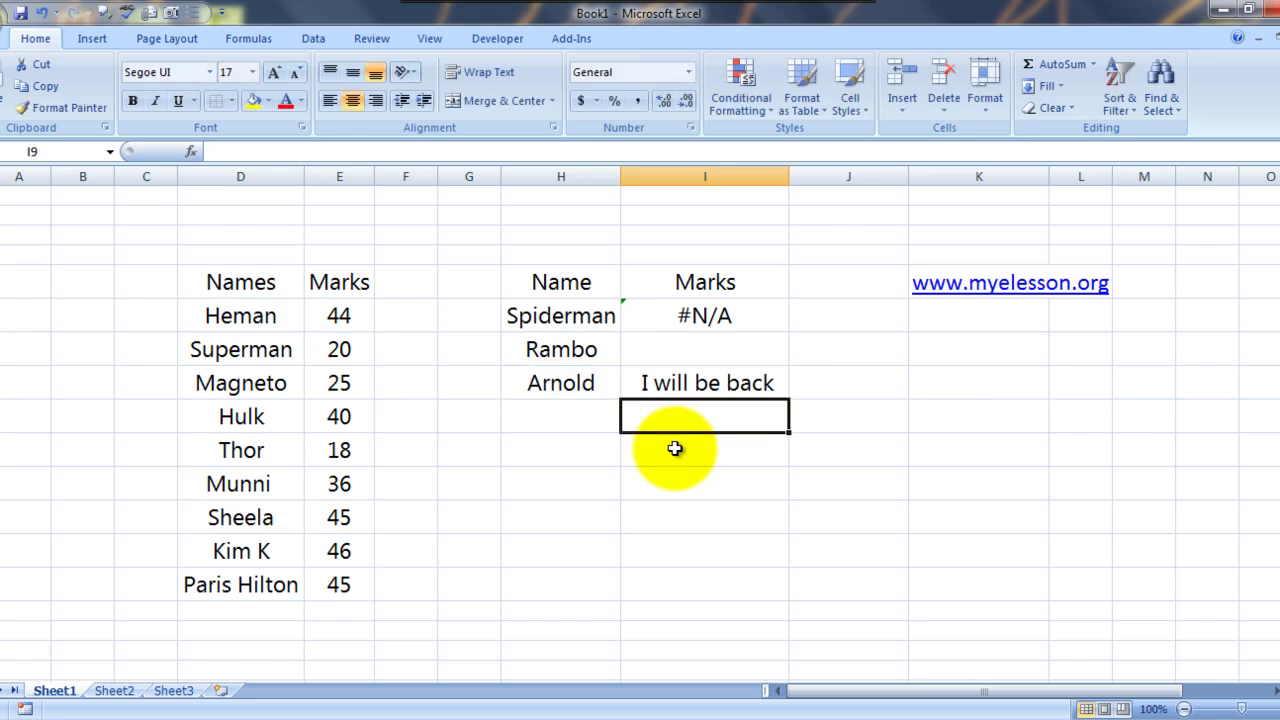
pyautogui.press('Up')
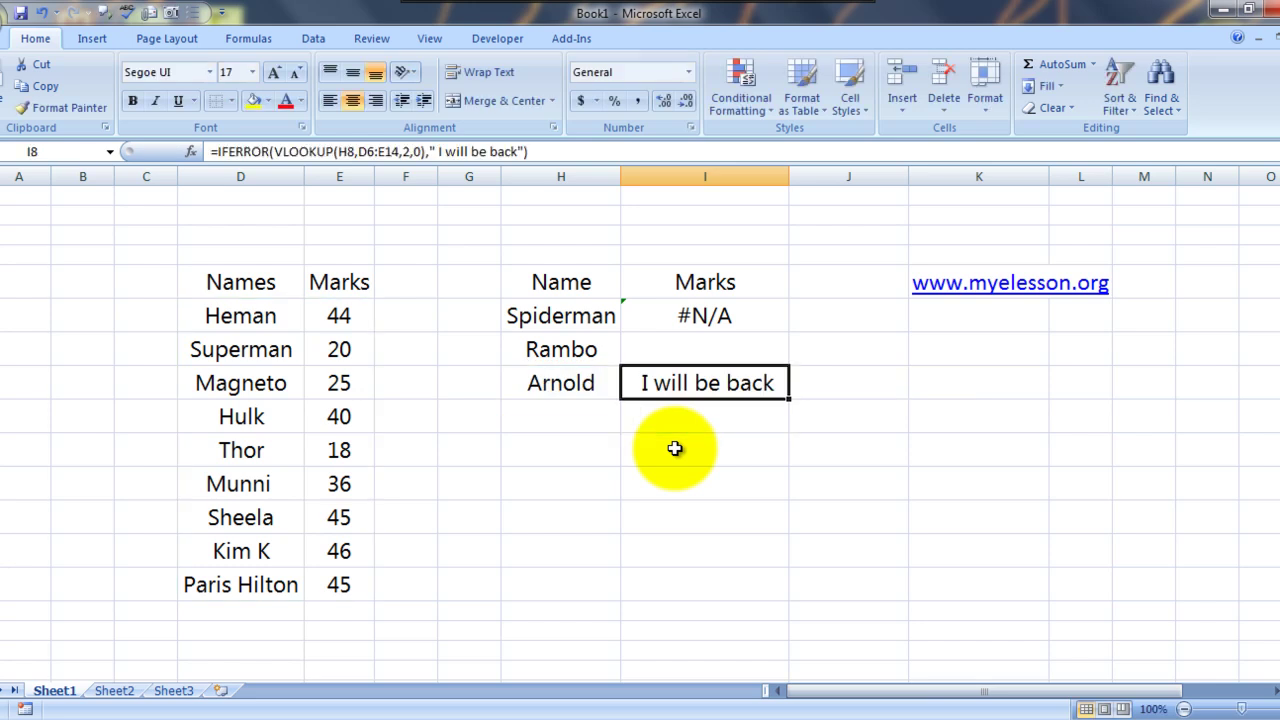
# Copy Paris Hilton's name from D14 at the end of the Names list.
pyautogui.press('Left')
pyautogui.press('Down')
pyautogui.press('Down')
pyautogui.press('Down')
pyautogui.press('Down')
pyautogui.press('Down')
pyautogui.press('Down')
pyautogui.press('Left')
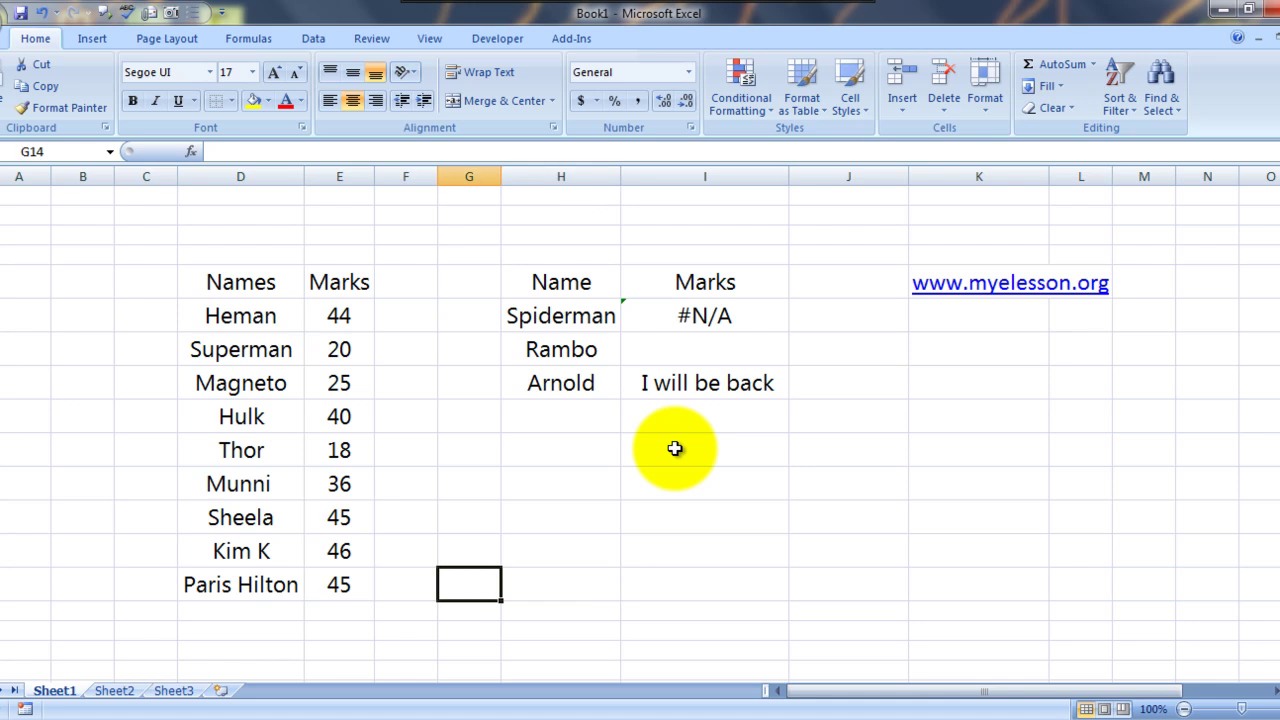
pyautogui.press('Up')
pyautogui.press('Up')
pyautogui.press('Up')
pyautogui.press('Up')
pyautogui.press('Up')
pyautogui.press('Right')
pyautogui.press('Left')
pyautogui.press('Left')
pyautogui.press('Left')
pyautogui.press('Down')
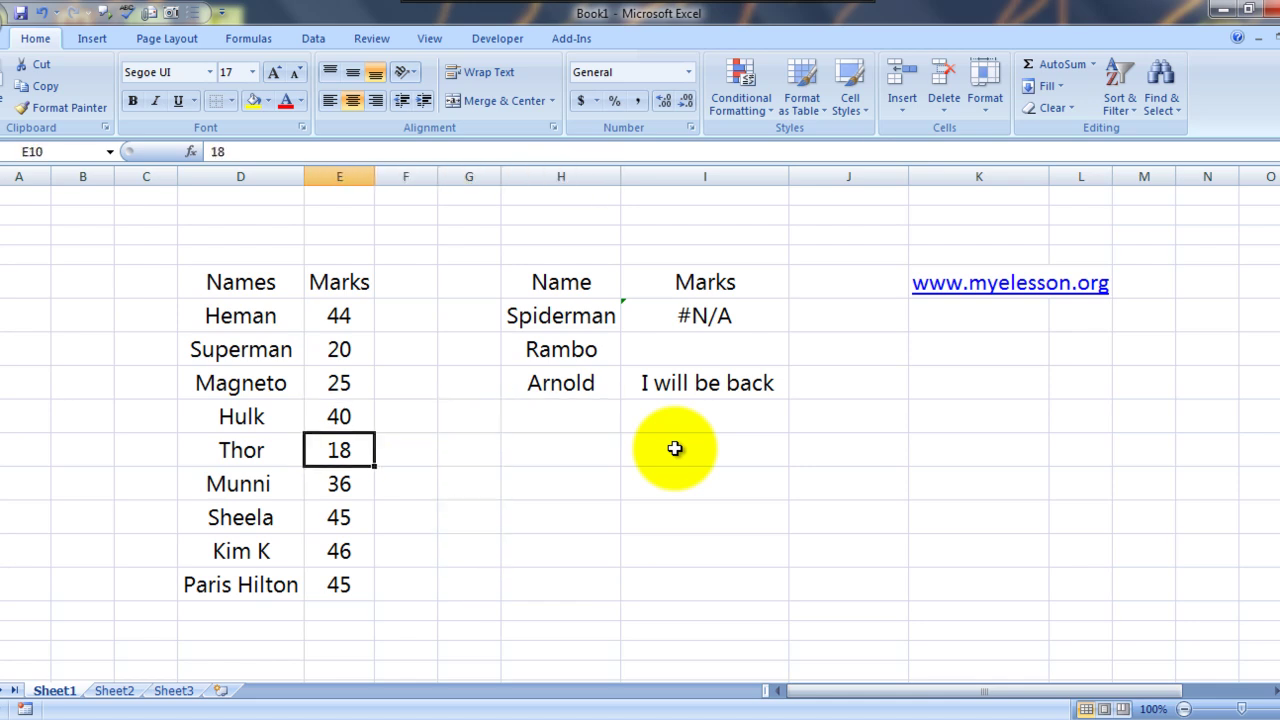
pyautogui.press('Down')
pyautogui.press('Down')
pyautogui.press('Down')
pyautogui.press('Down')
pyautogui.press('Left')
pyautogui.hotkey('ctrl', 'c')
# Paste the name into H9 below Arnold and move to the empty result cell I9.
pyautogui.press('Right')
pyautogui.press('Right')
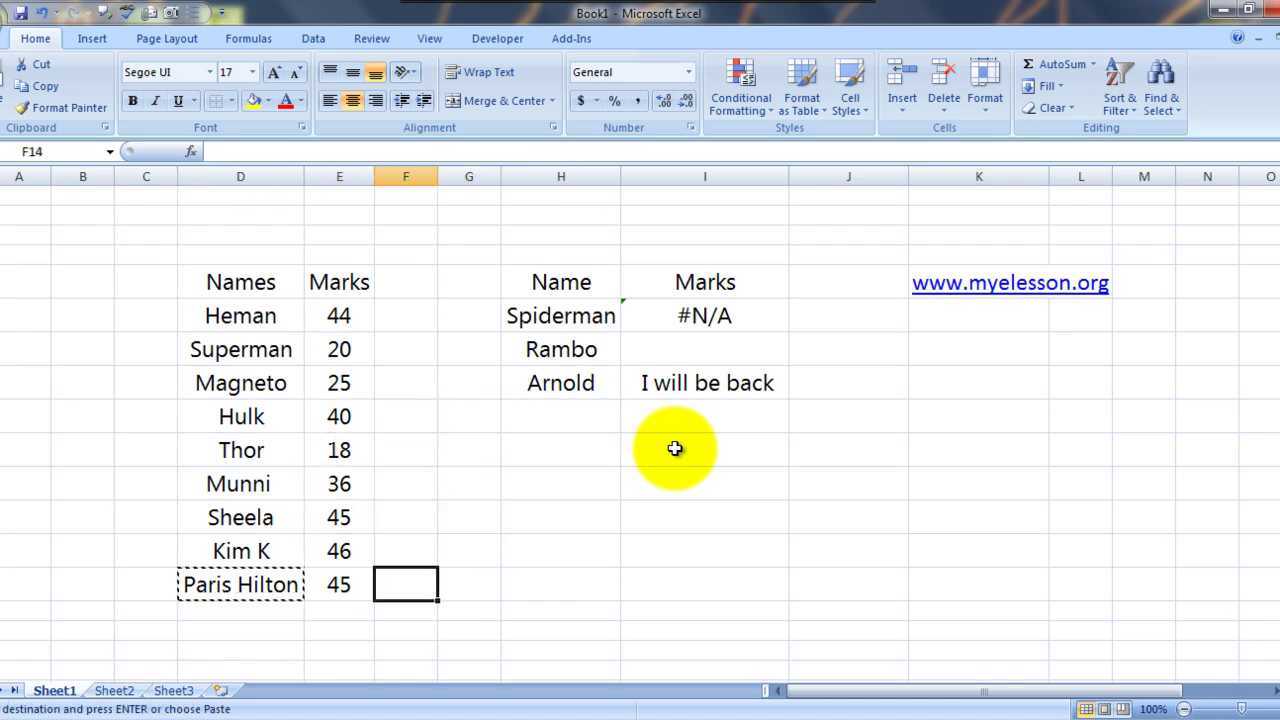
pyautogui.press('Right')
pyautogui.press('Up')
pyautogui.press('Up')
pyautogui.press('Up')
pyautogui.press('Up')
pyautogui.press('Up')
pyautogui.press('Right')
pyautogui.hotkey('ctrl', 'v')
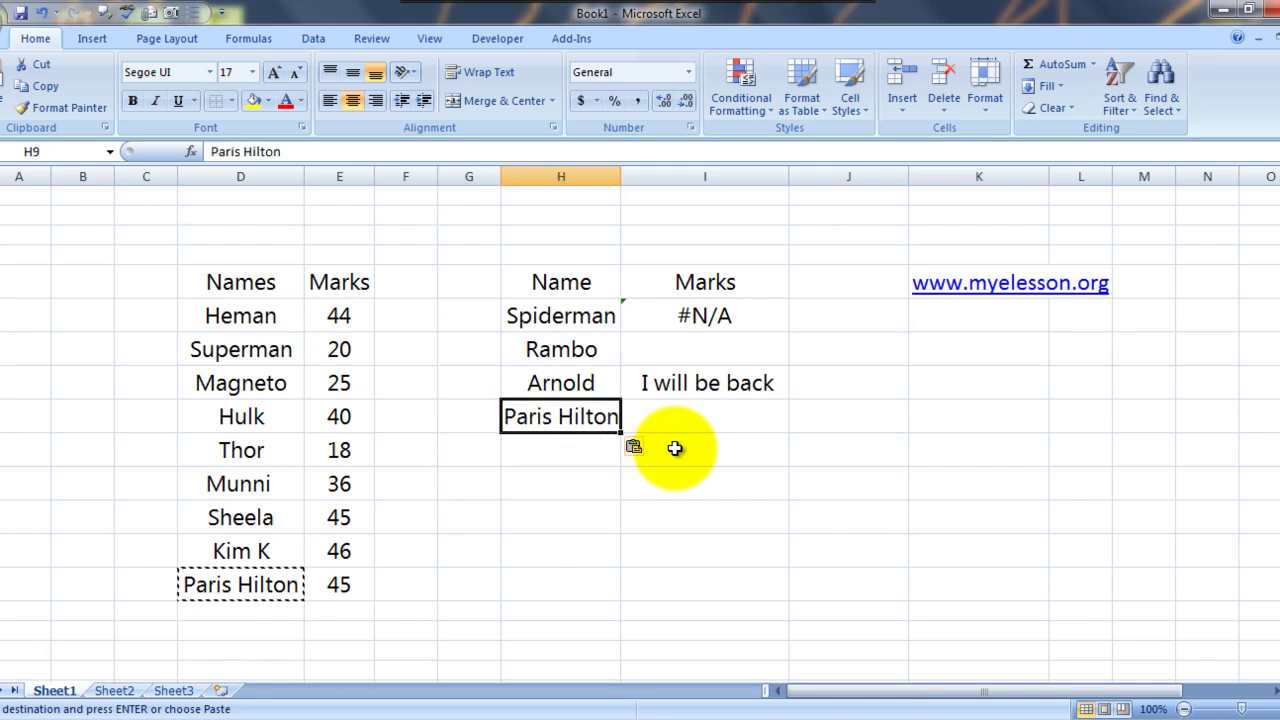
pyautogui.press('Right')
pyautogui.press('Left')
pyautogui.press('Left')
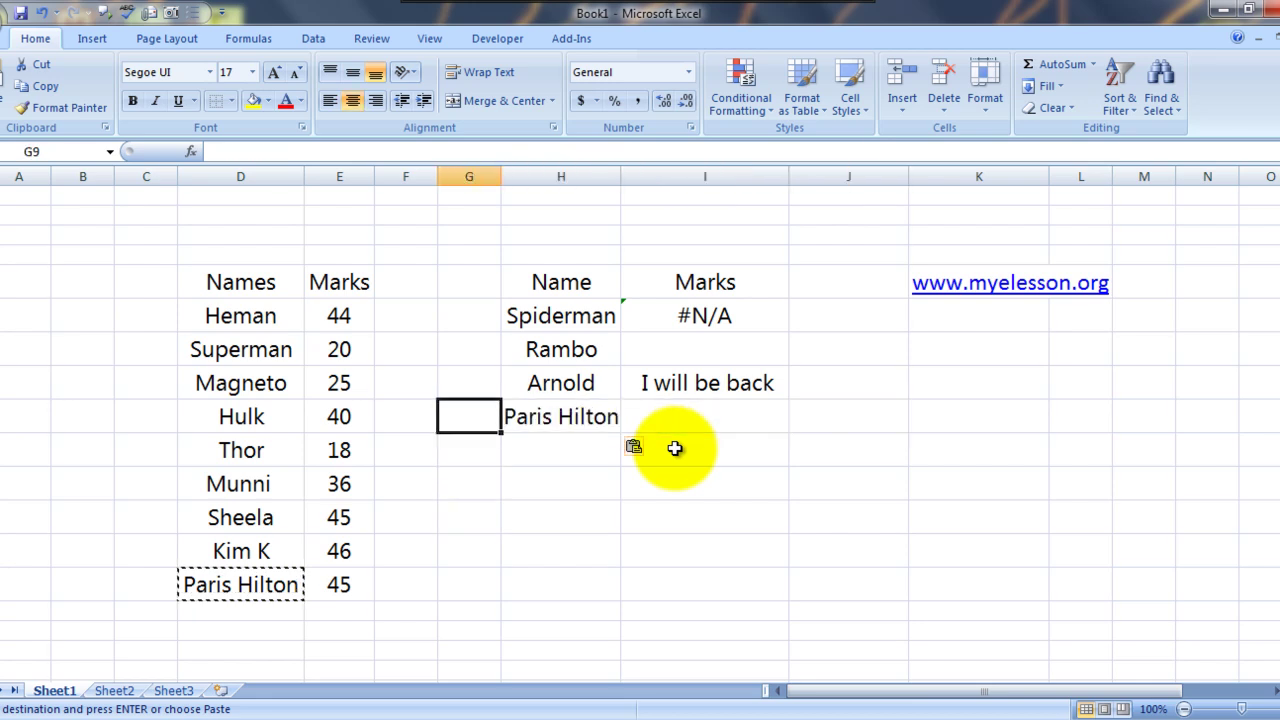
pyautogui.press('Right')
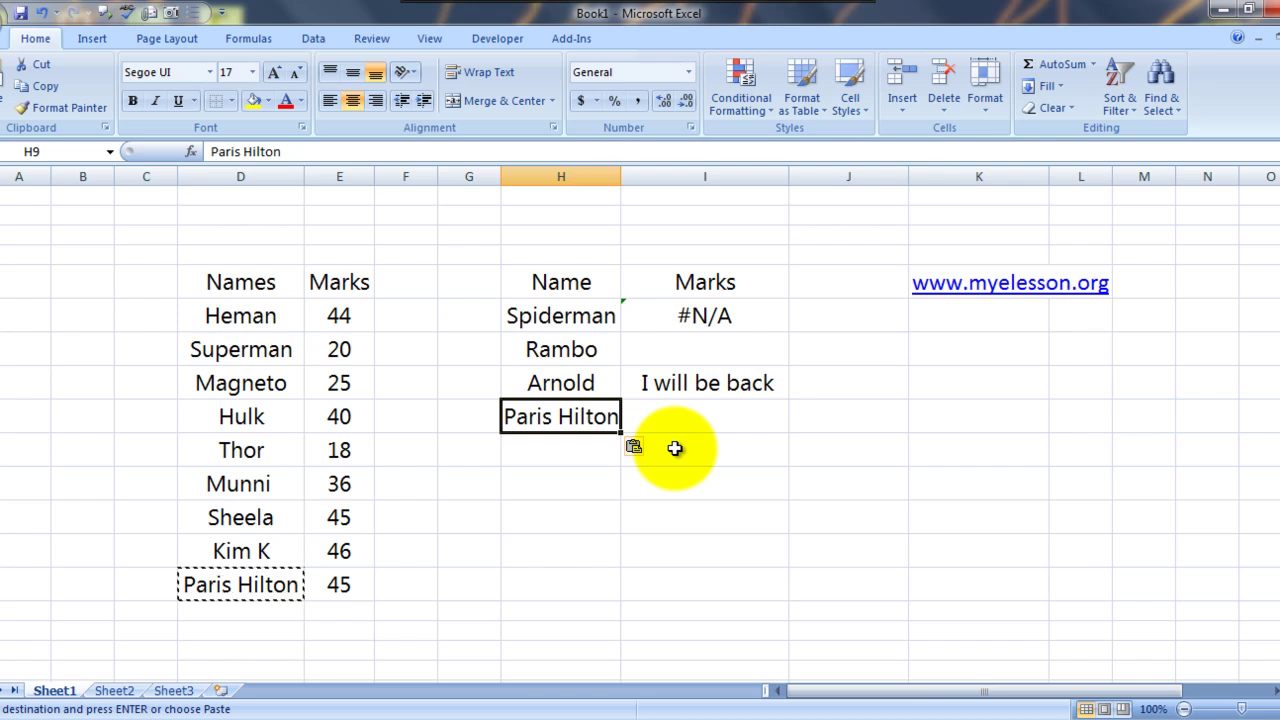
pyautogui.press('Right')
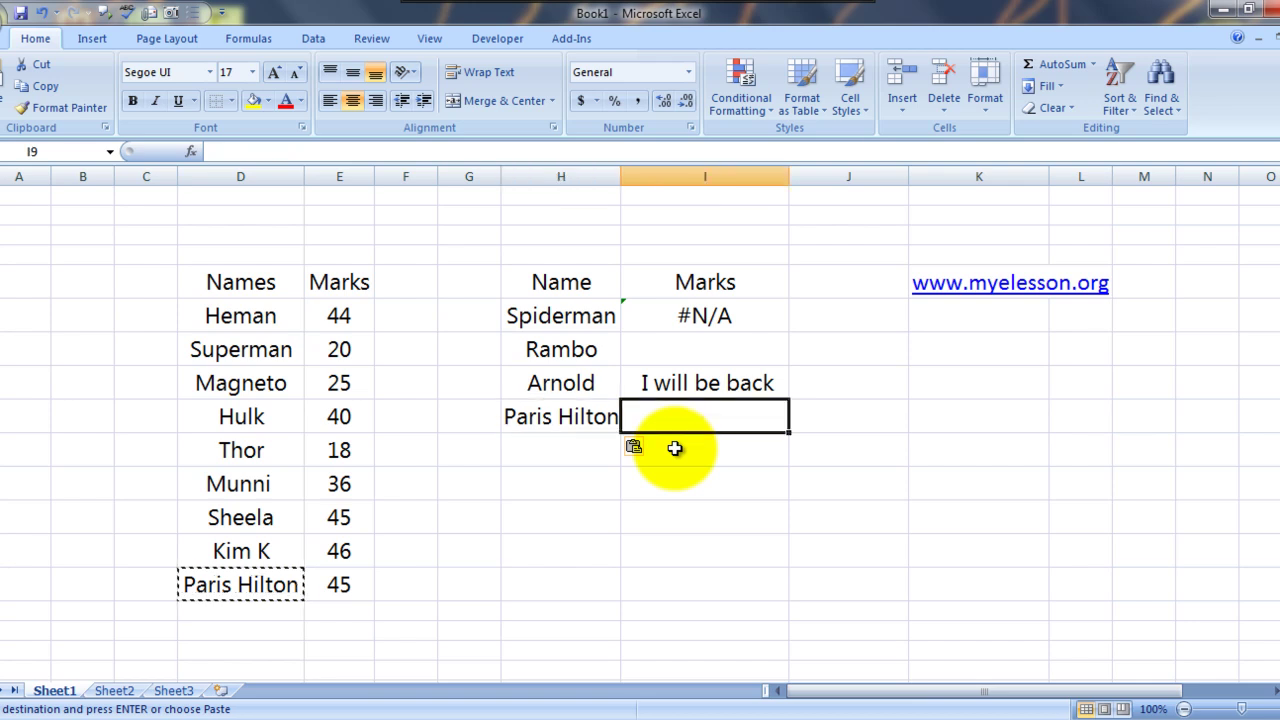
pyautogui.press('Up')
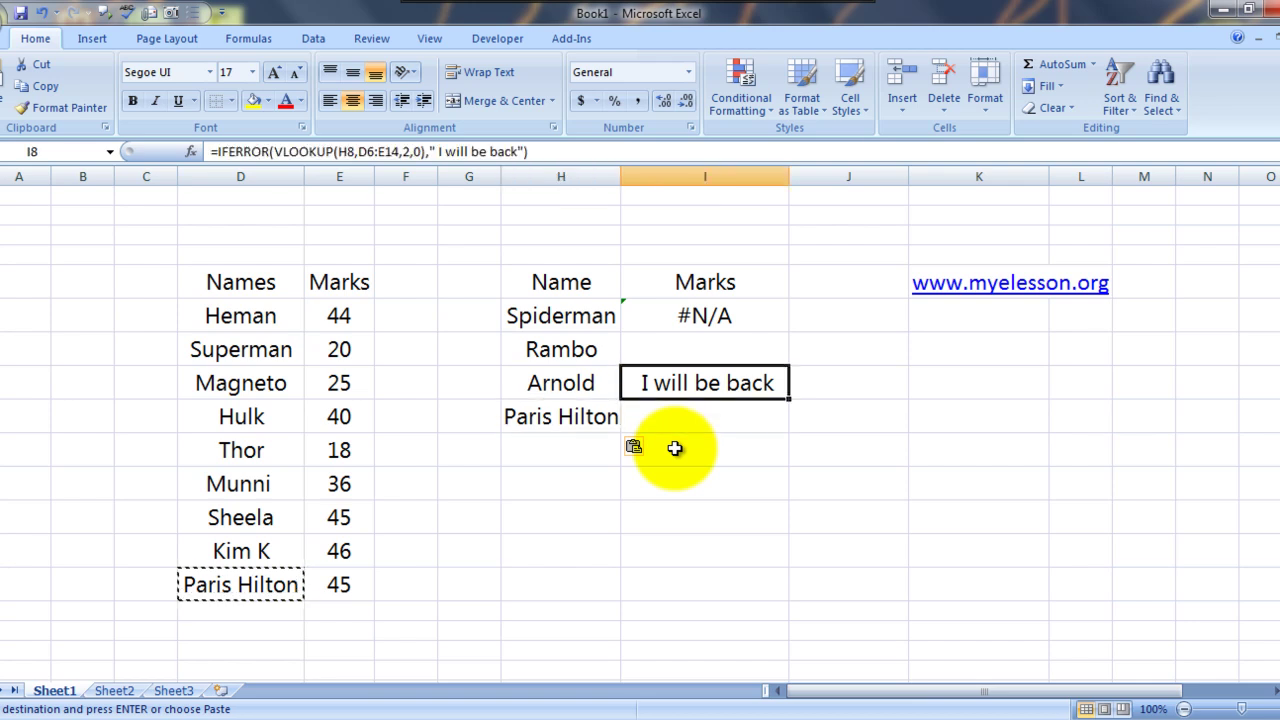
pyautogui.press('Down')
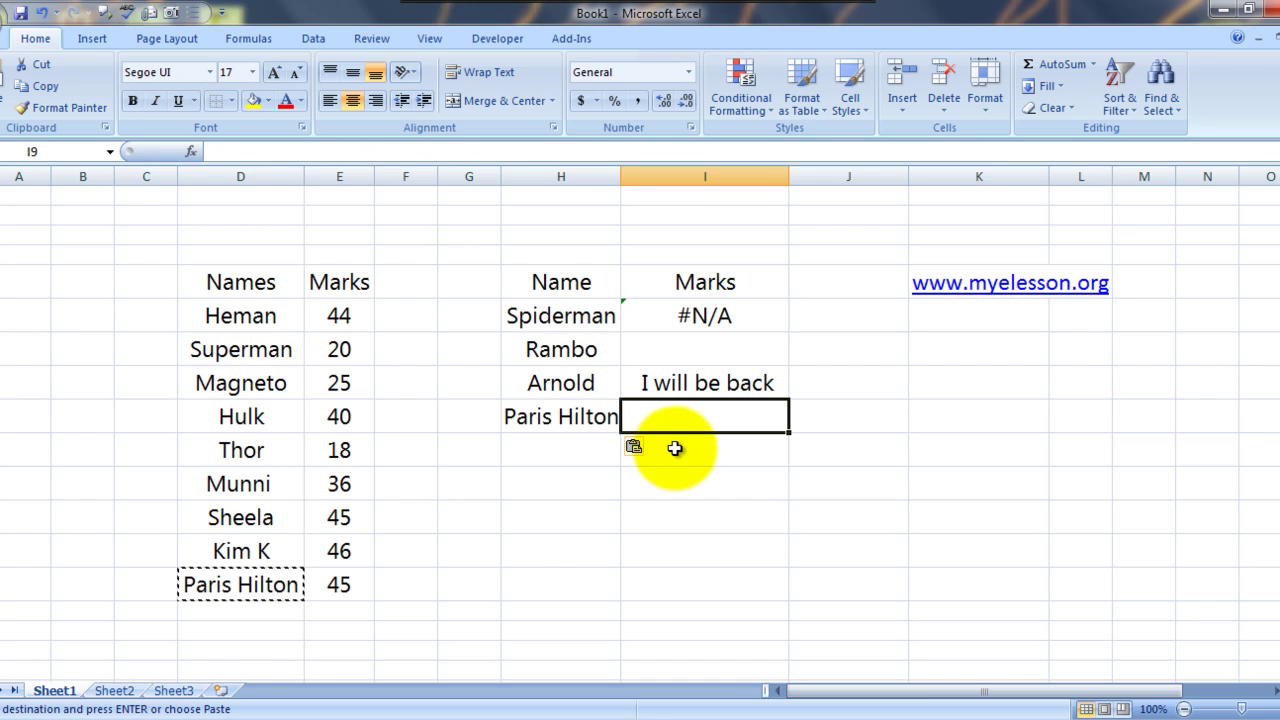
# In I9, begin an IFERROR formula with H9 as its first argument.
pyautogui.write('=')
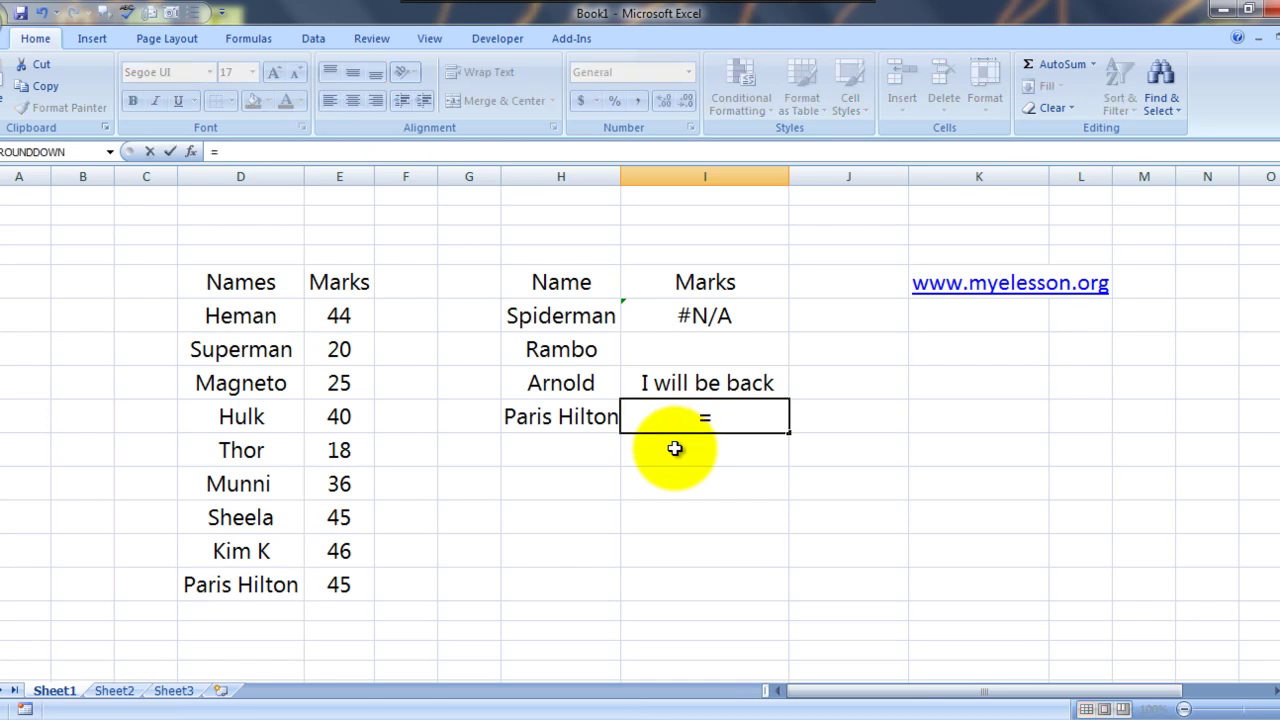
pyautogui.write('vl')
pyautogui.press('BackSpace')
pyautogui.press('BackSpace')
pyautogui.write('if')
pyautogui.press('Down')
pyautogui.press('Tab')
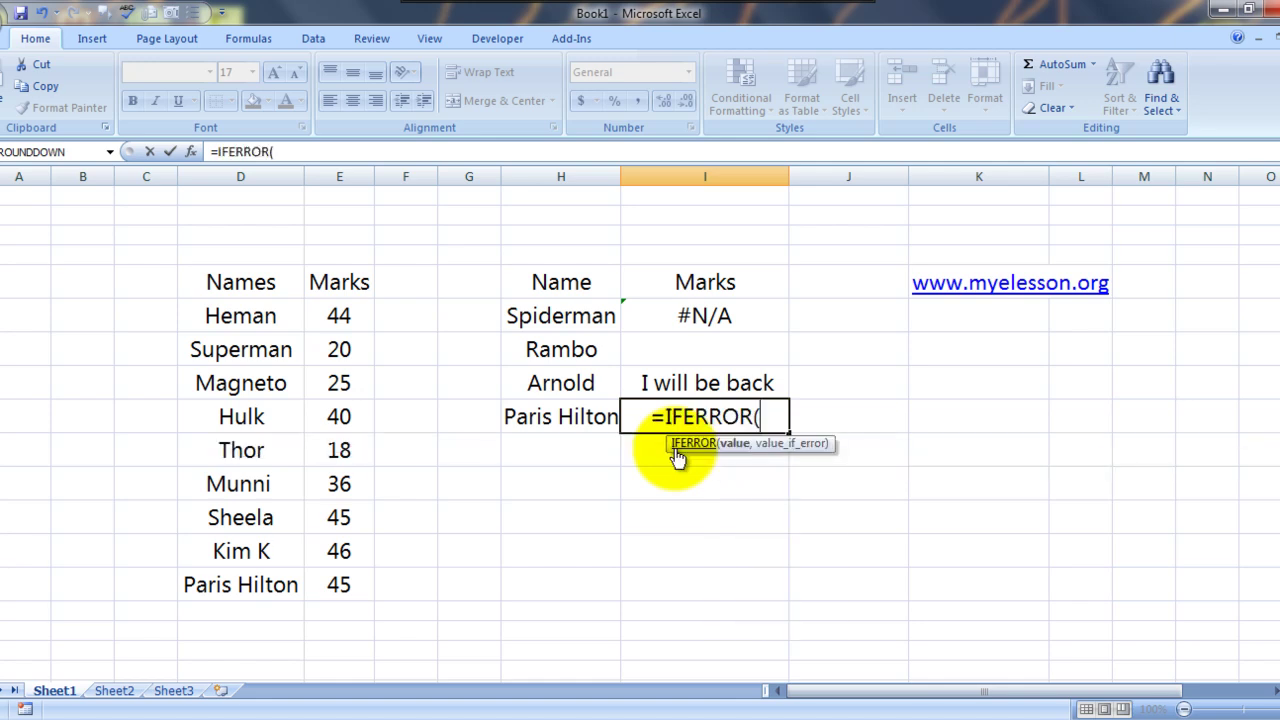
pyautogui.press('Left')
pyautogui.write(',')
# Add the D6:E14 range and 2,0 arguments, then delete them back to =IFERROR(.
pyautogui.press('Left')
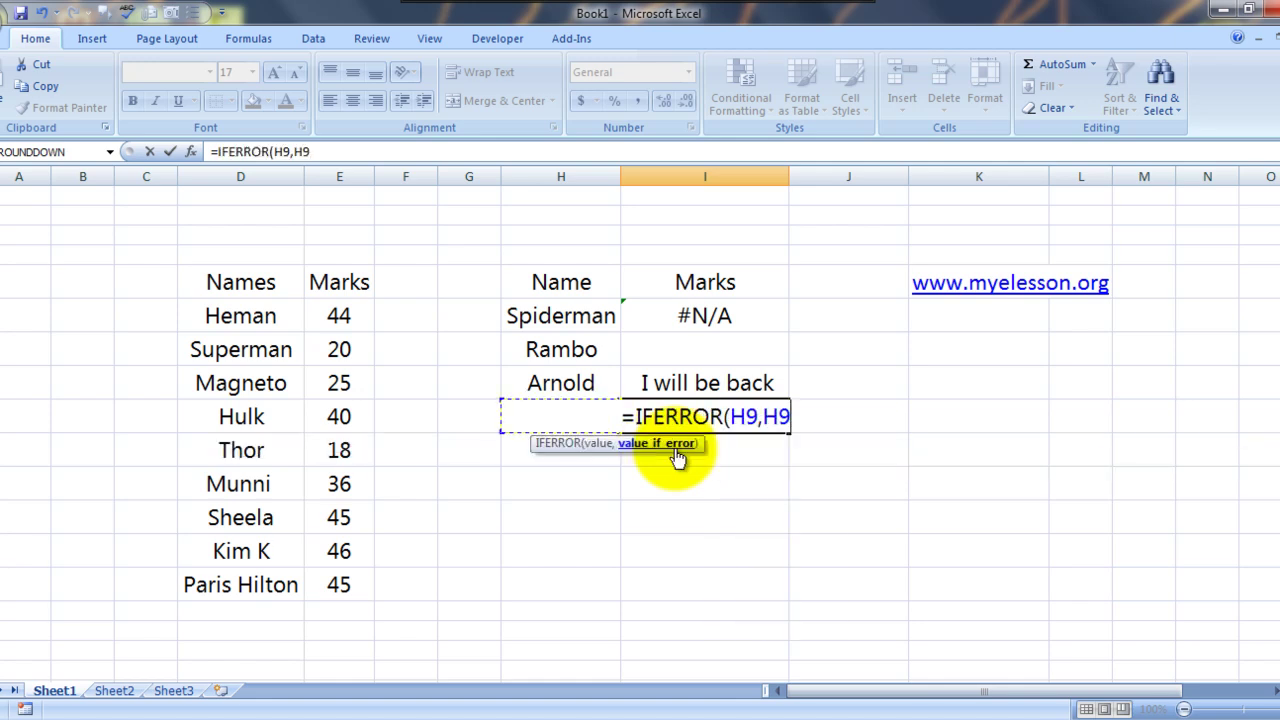
pyautogui.press('Left')
pyautogui.press('Left')
pyautogui.press('Left')
pyautogui.press('Left')
pyautogui.press('Up')
pyautogui.press('Up')
pyautogui.press('Up')
pyautogui.hotkey('shift', 'Right')
pyautogui.hotkey('shift', 'Down')
pyautogui.hotkey('shift', 'Down')
pyautogui.hotkey('shift', 'Down')
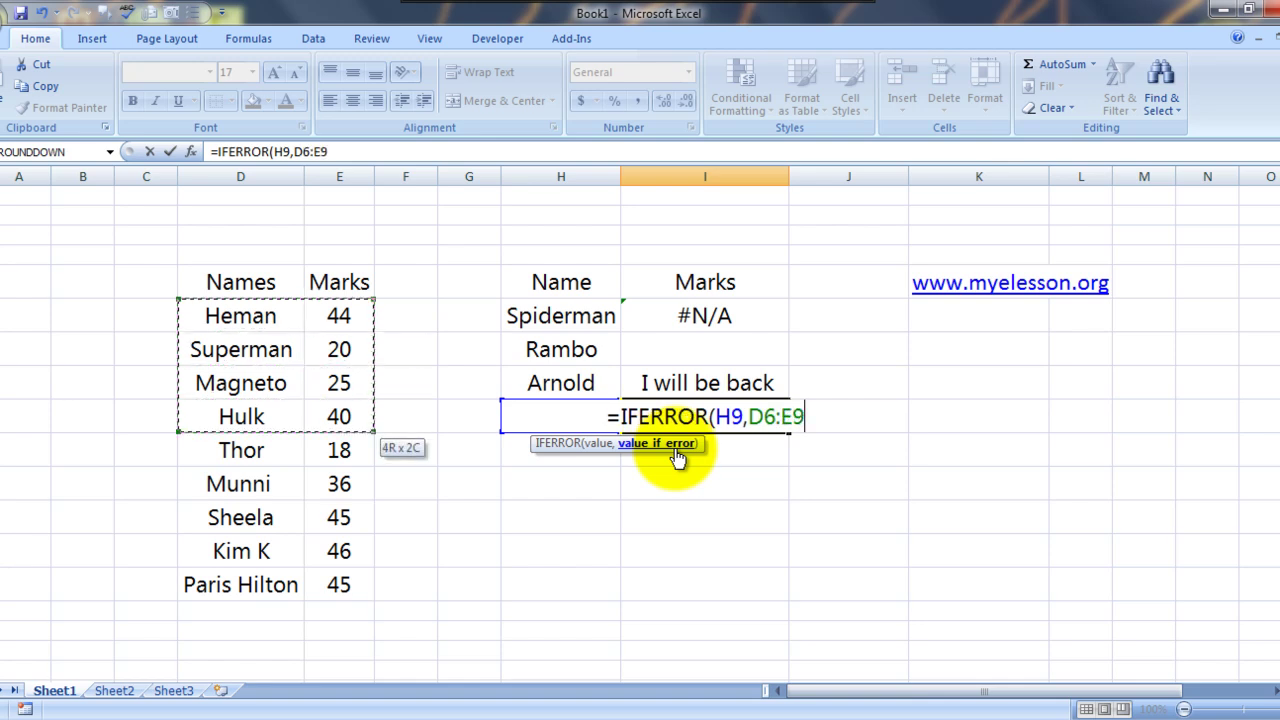
pyautogui.hotkey('shift', 'Down')
pyautogui.hotkey('shift', 'Down')
pyautogui.hotkey('shift', 'Down')
pyautogui.hotkey('shift', 'Down')
pyautogui.hotkey('shift', 'Down')
pyautogui.write(',')
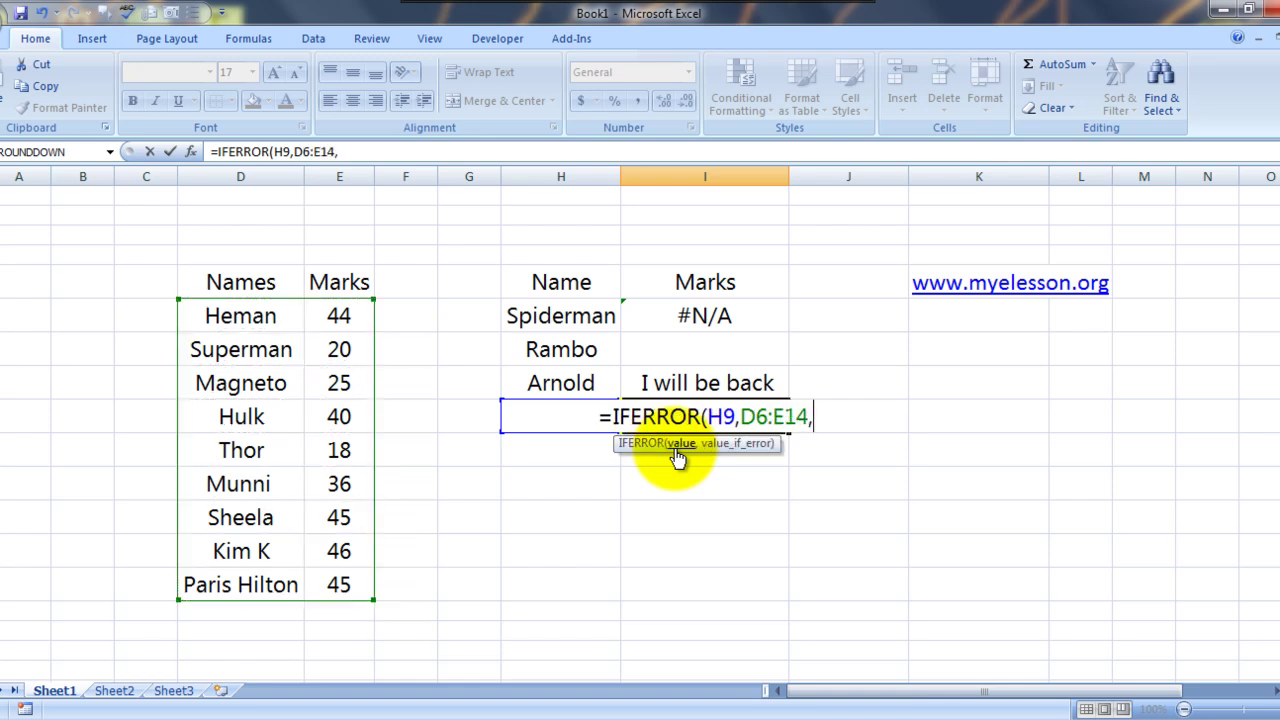
pyautogui.write('2,0')
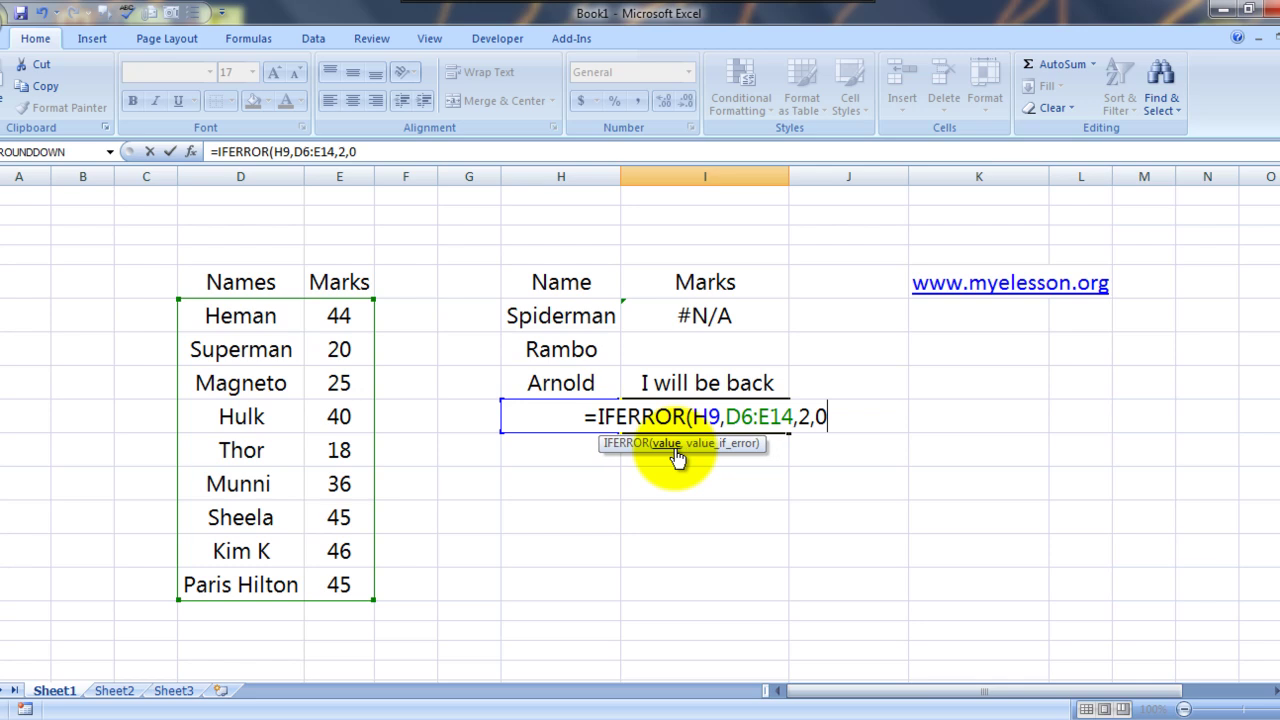
pyautogui.write('),')
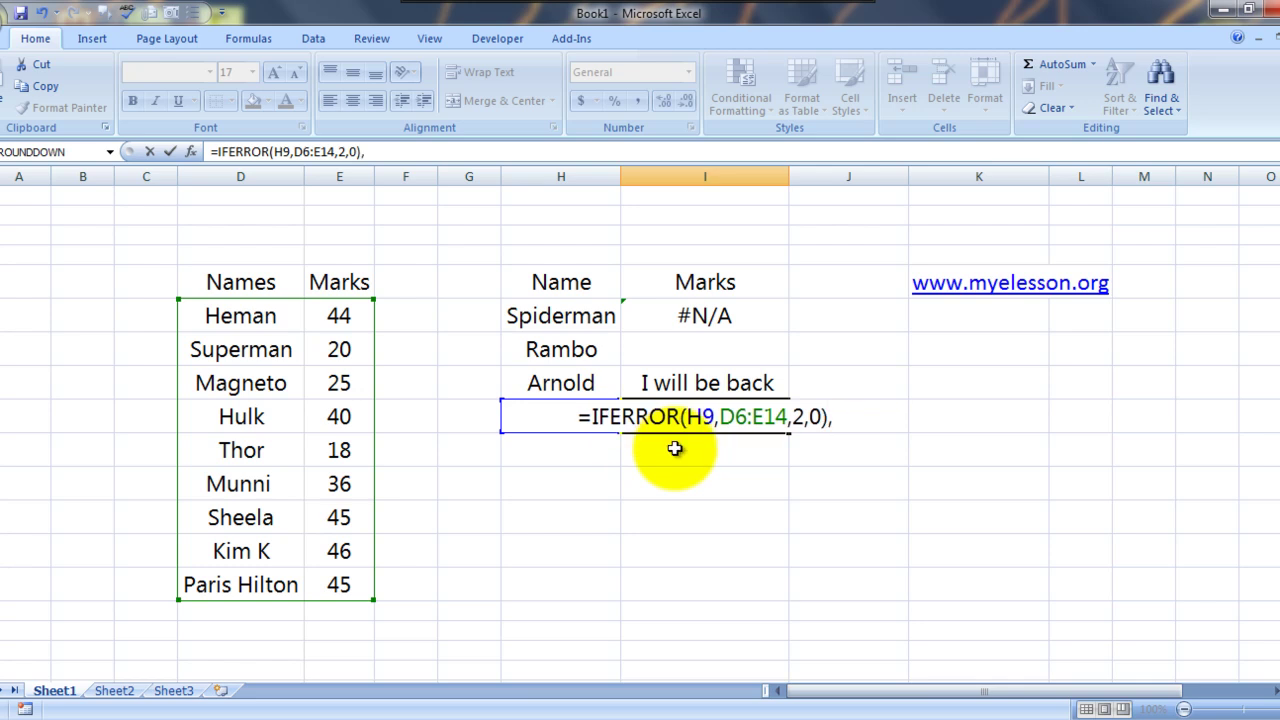
pyautogui.press('BackSpace')
pyautogui.press('BackSpace')
pyautogui.press('BackSpace')
pyautogui.press('BackSpace')
pyautogui.press('BackSpace')
pyautogui.press('BackSpace')
pyautogui.press('BackSpace')
pyautogui.press('BackSpace')
pyautogui.press('BackSpace')
pyautogui.press('BackSpace')
pyautogui.press('BackSpace')
pyautogui.press('BackSpace')
pyautogui.press('BackSpace')
pyautogui.press('BackSpace')
pyautogui.press('BackSpace')
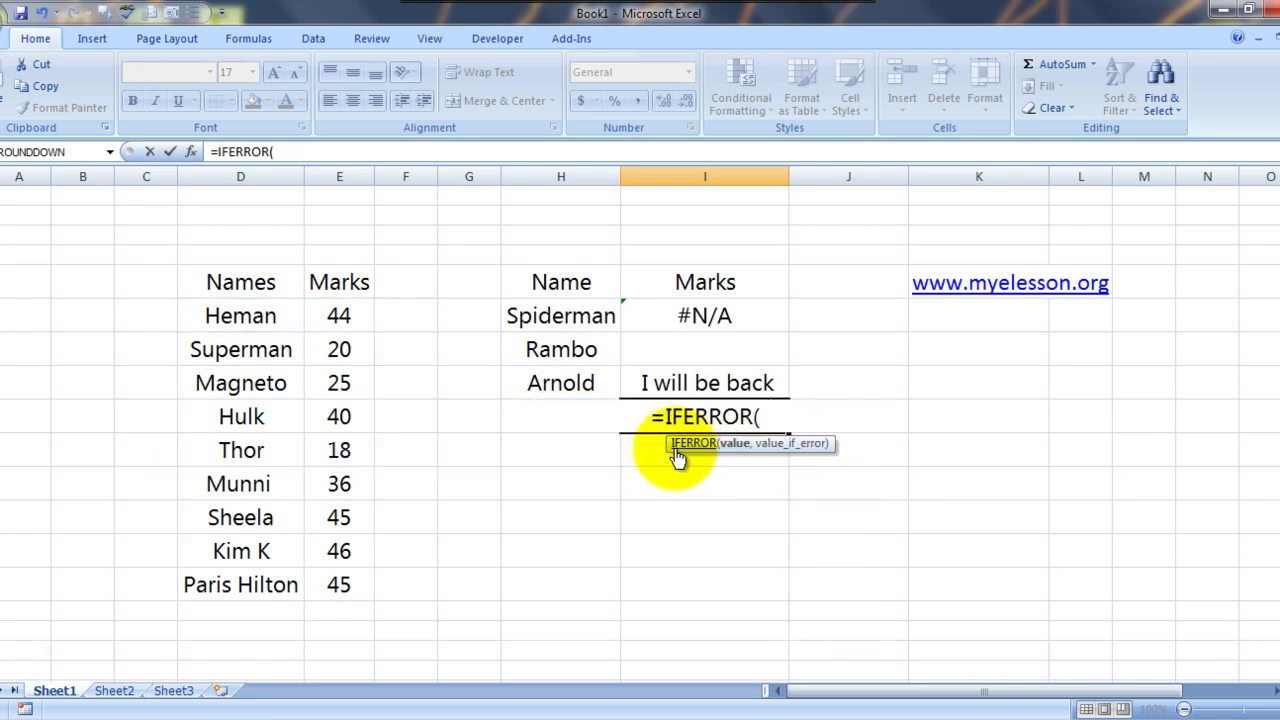
# Inside the IFERROR in I9, build VLOOKUP(H9,D6:E14,2,0) to fetch the name's mark.
pyautogui.write('vlo')
pyautogui.press('Tab')
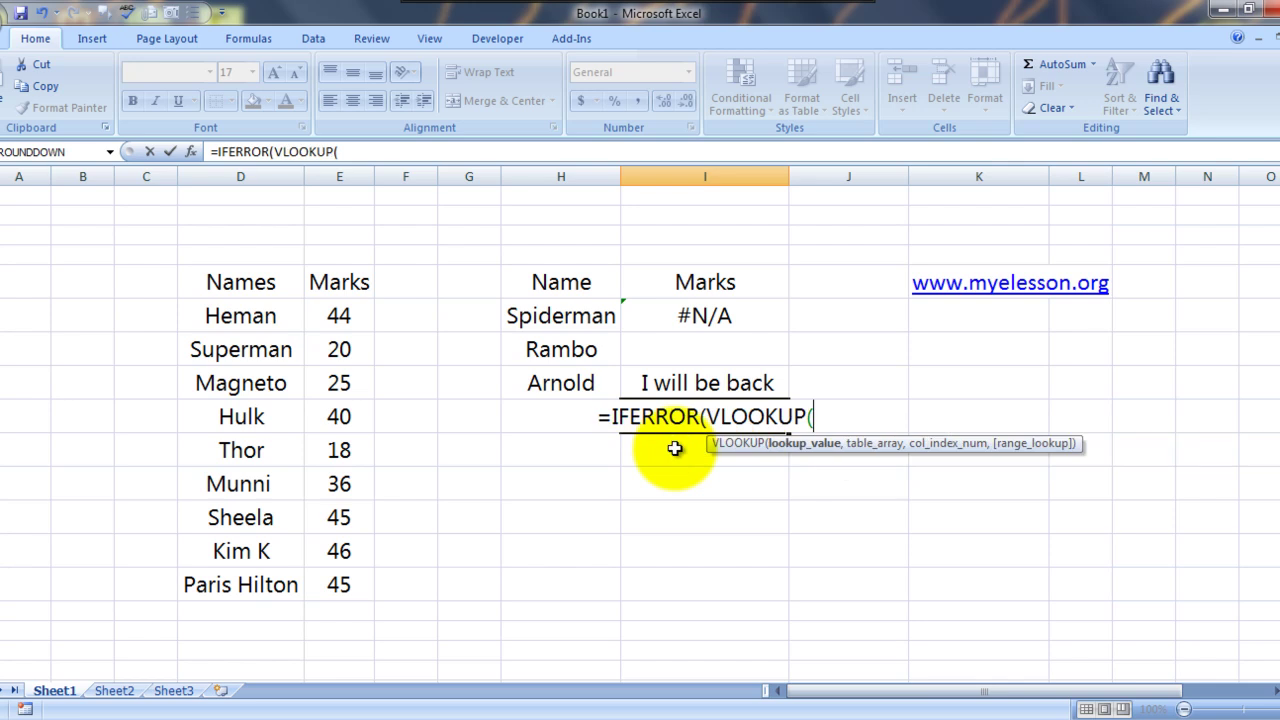
pyautogui.press('Left')
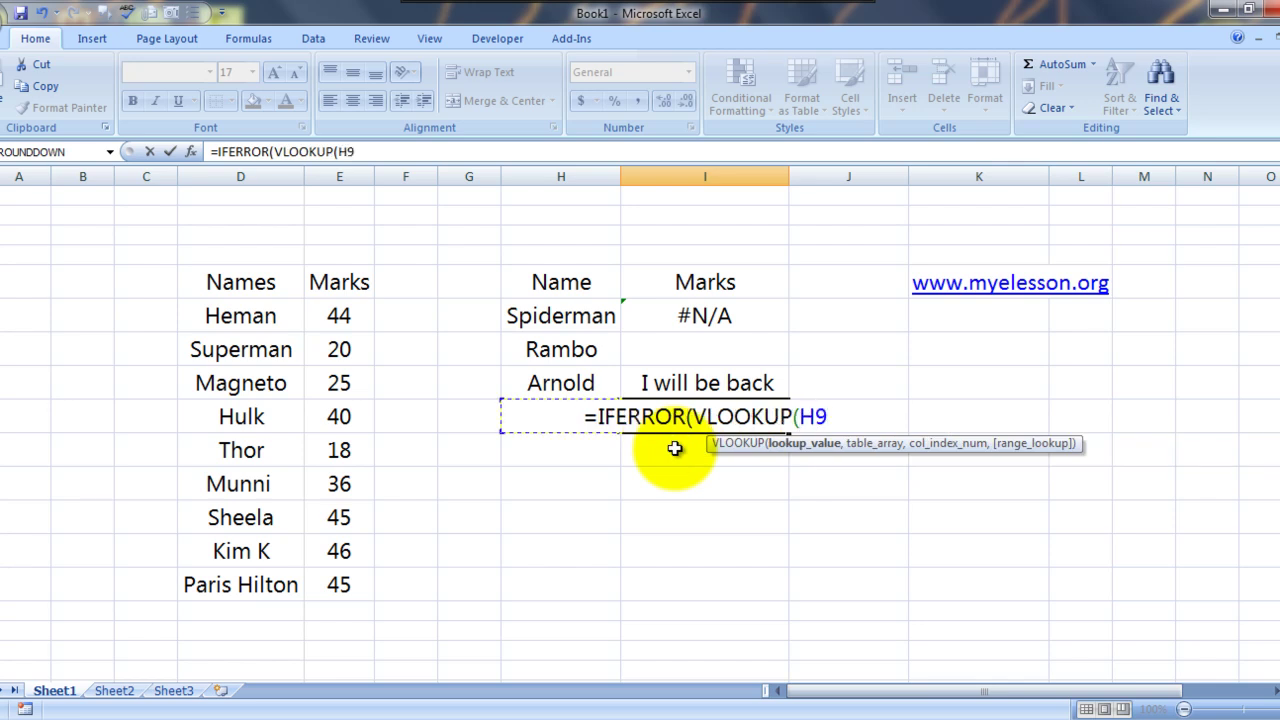
pyautogui.write(',')
pyautogui.press('Left')
pyautogui.press('Left')
pyautogui.press('Left')
pyautogui.press('Left')
pyautogui.press('Left')
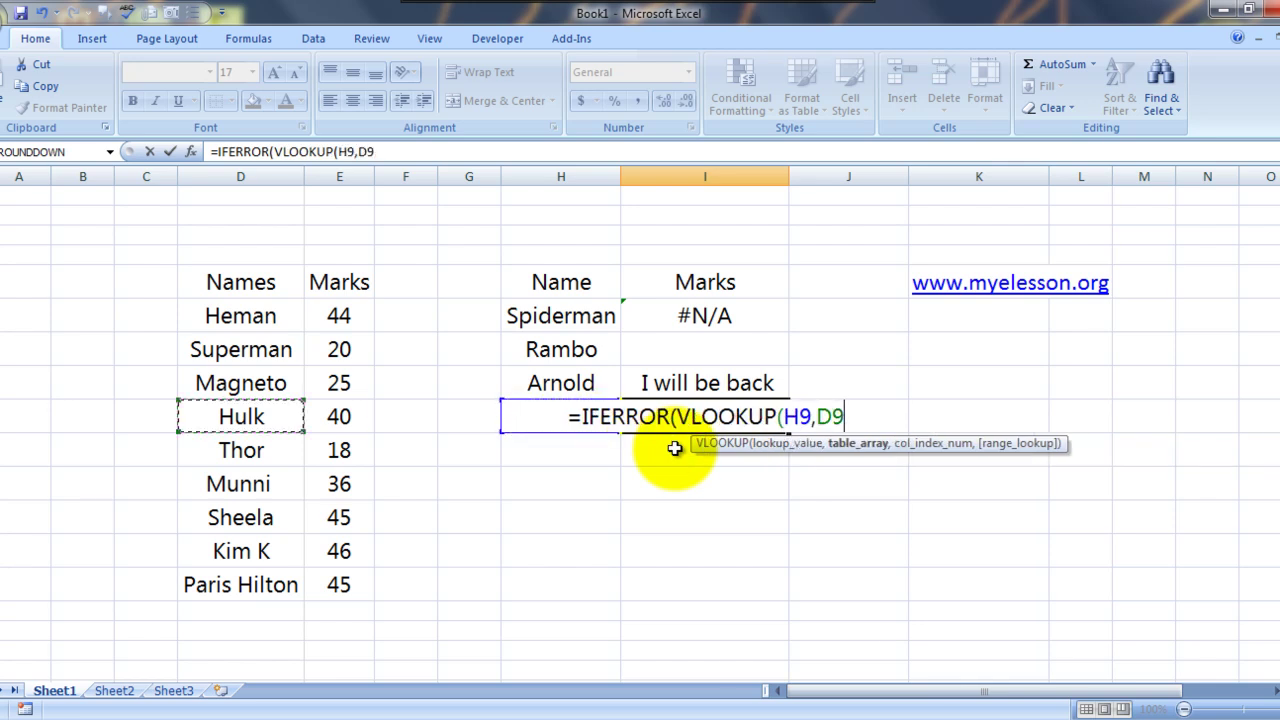
pyautogui.press('Up')
pyautogui.press('Up')
pyautogui.press('Up')
pyautogui.hotkey('shift', 'Right')
pyautogui.hotkey('shift', 'Down')
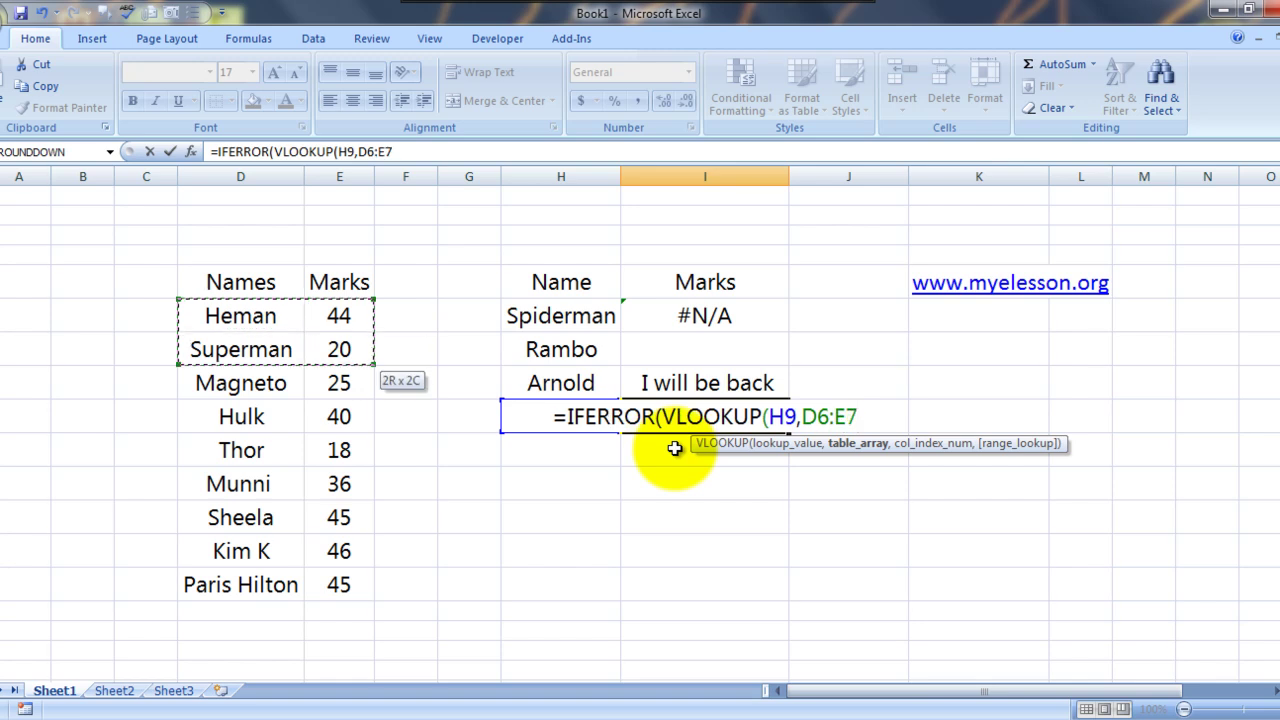
pyautogui.hotkey('shift', 'Down')
pyautogui.hotkey('shift', 'Down')
pyautogui.hotkey('shift', 'Down')
pyautogui.hotkey('shift', 'Down')
pyautogui.hotkey('shift', 'Down')
pyautogui.hotkey('shift', 'Down')
pyautogui.hotkey('shift', 'Down')
pyautogui.write(',')
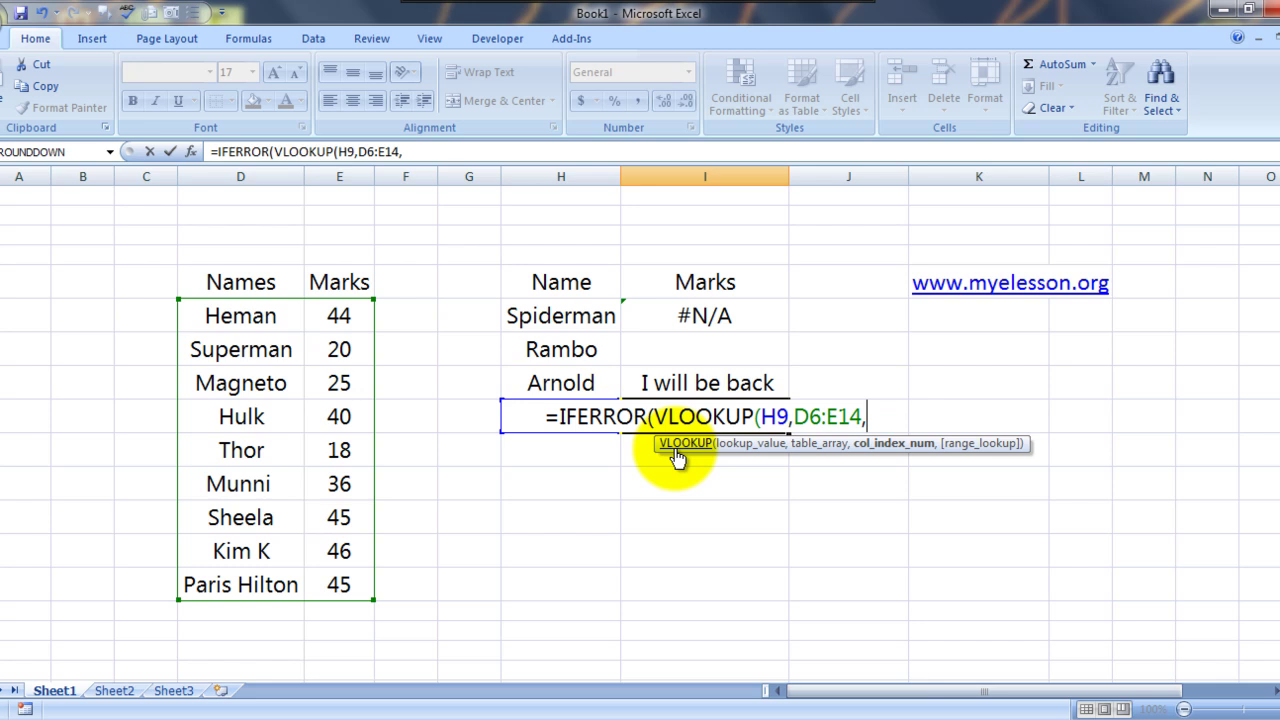
pyautogui.write('2,0')
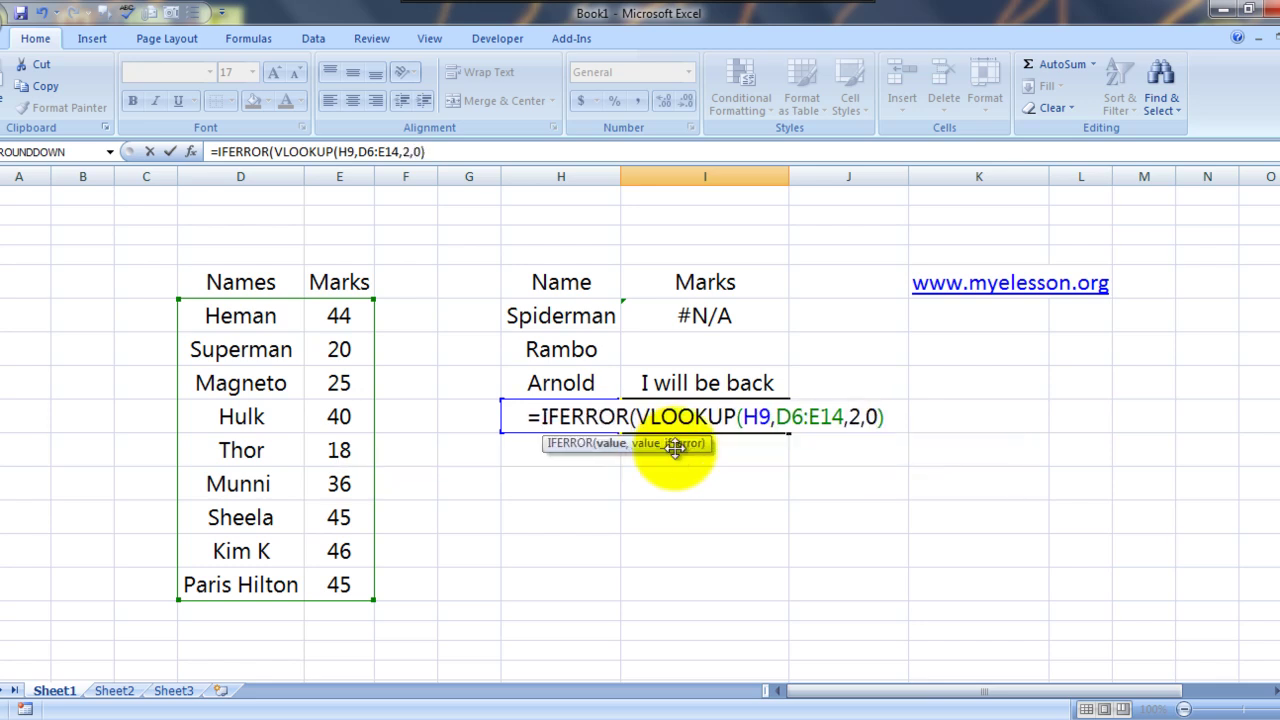
# Add " Drive safe" as the IFERROR fallback and commit, so I9 shows 45.
pyautogui.write(',')
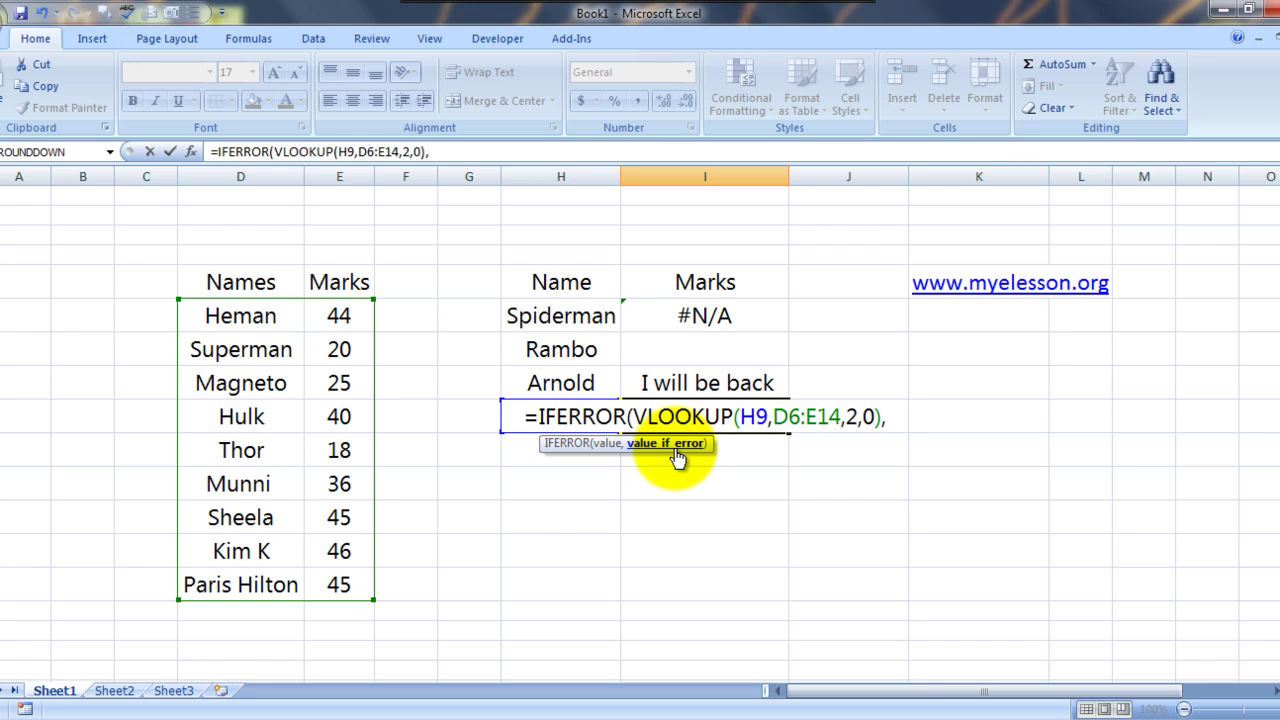
pyautogui.write('"')
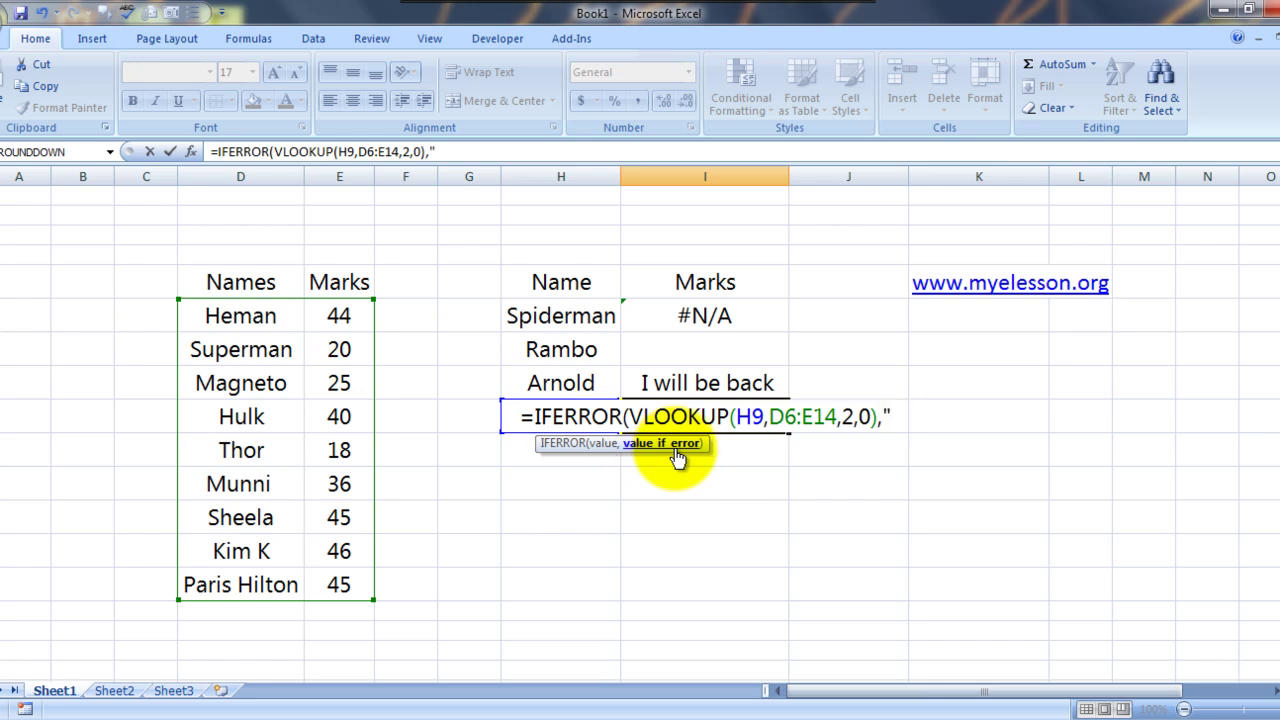
pyautogui.write(' Dri')
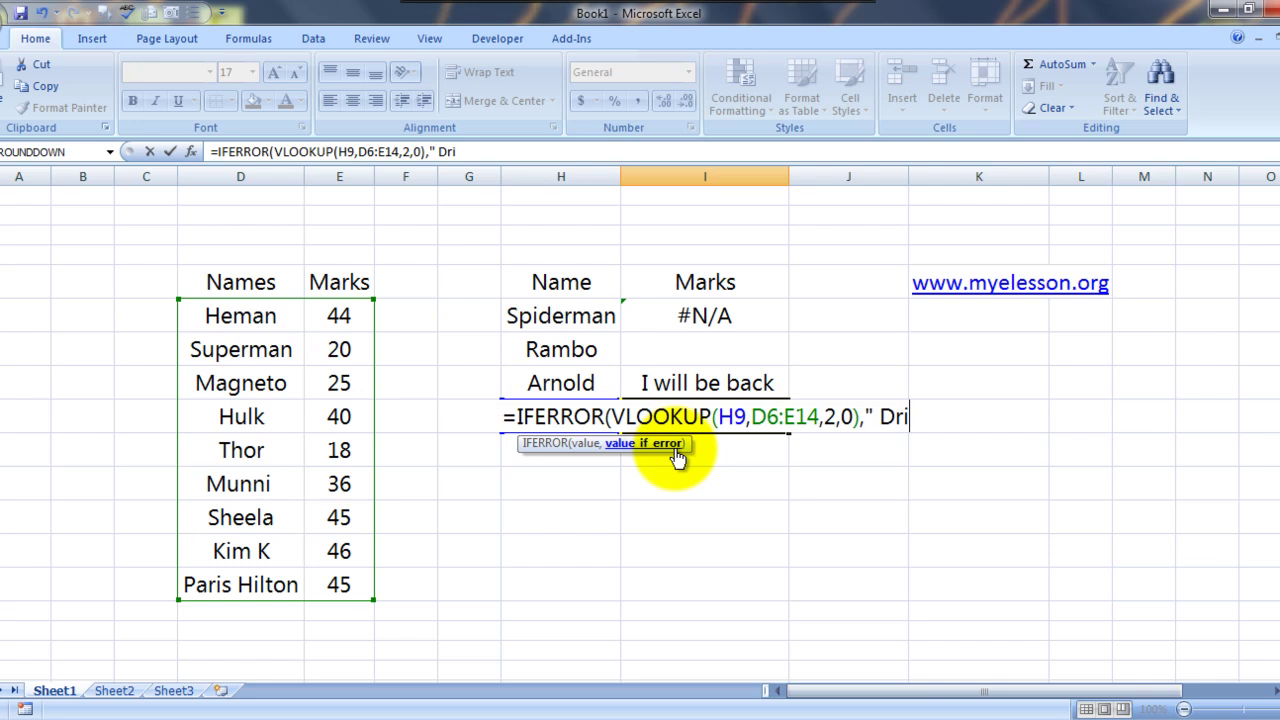
pyautogui.write('ve safe')
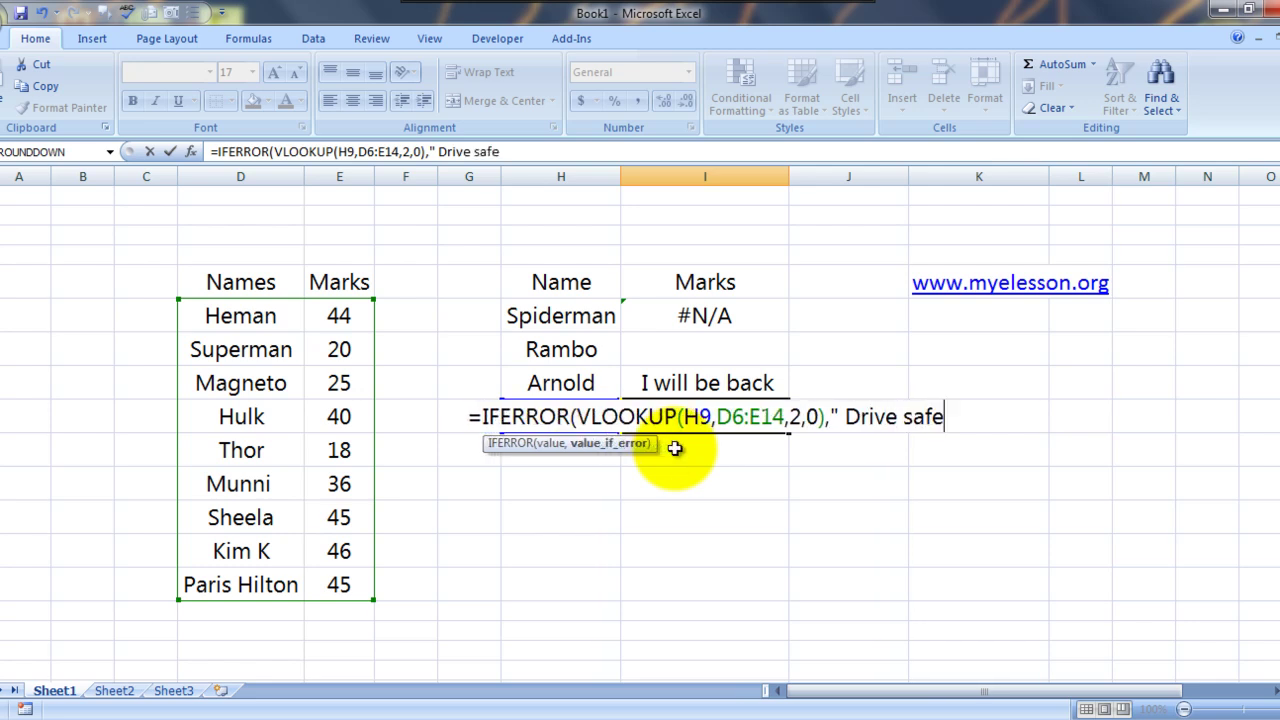
pyautogui.write('")')
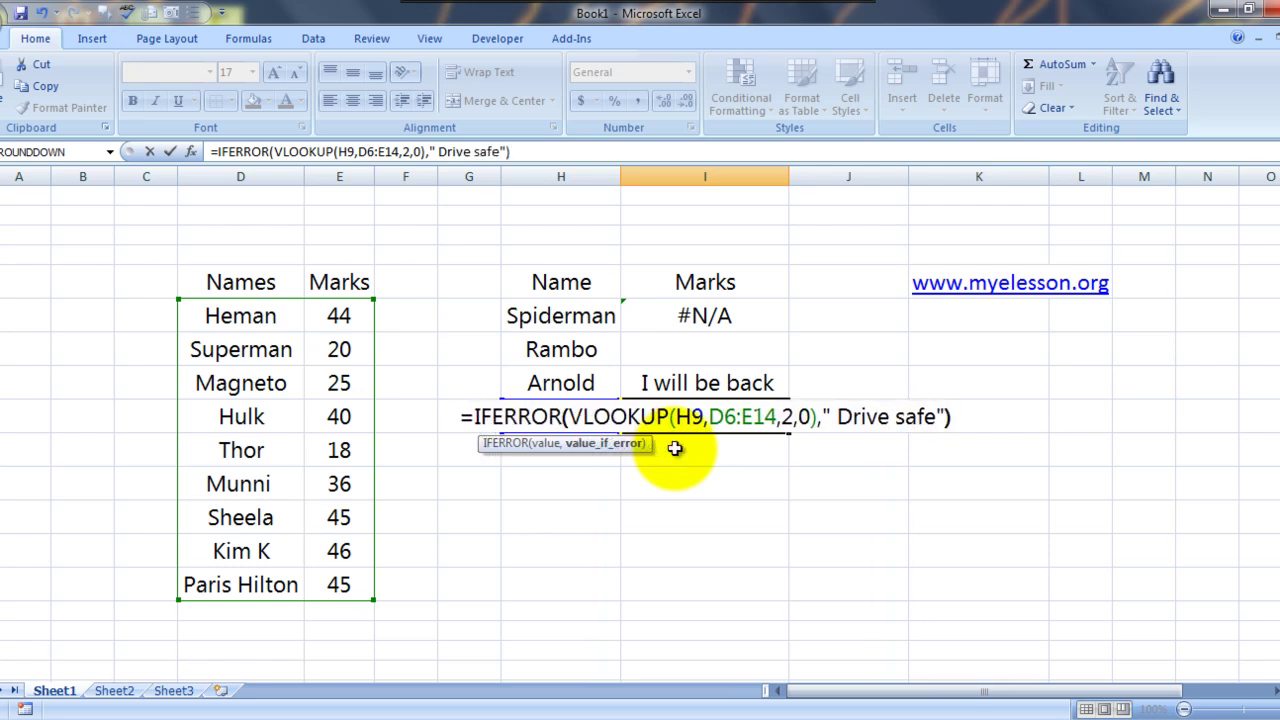
pyautogui.press('Return')
pyautogui.press('Up')
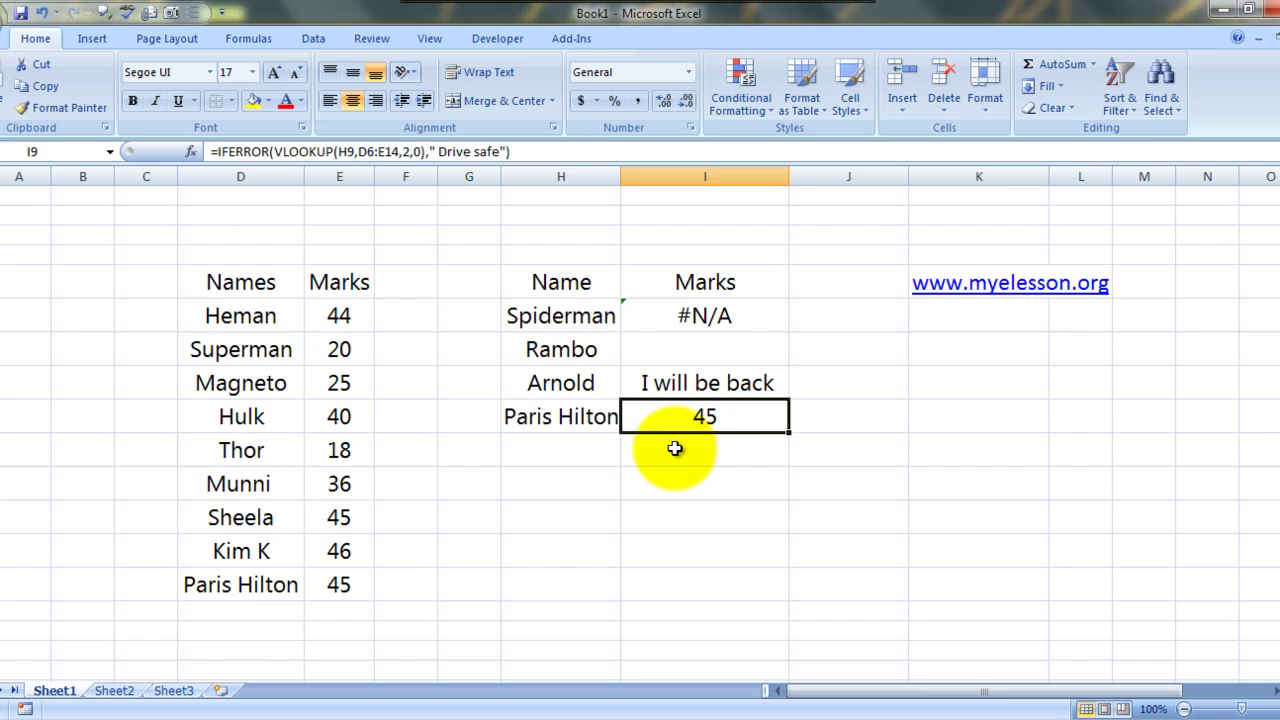
pyautogui.press('Right')
pyautogui.press('Left')
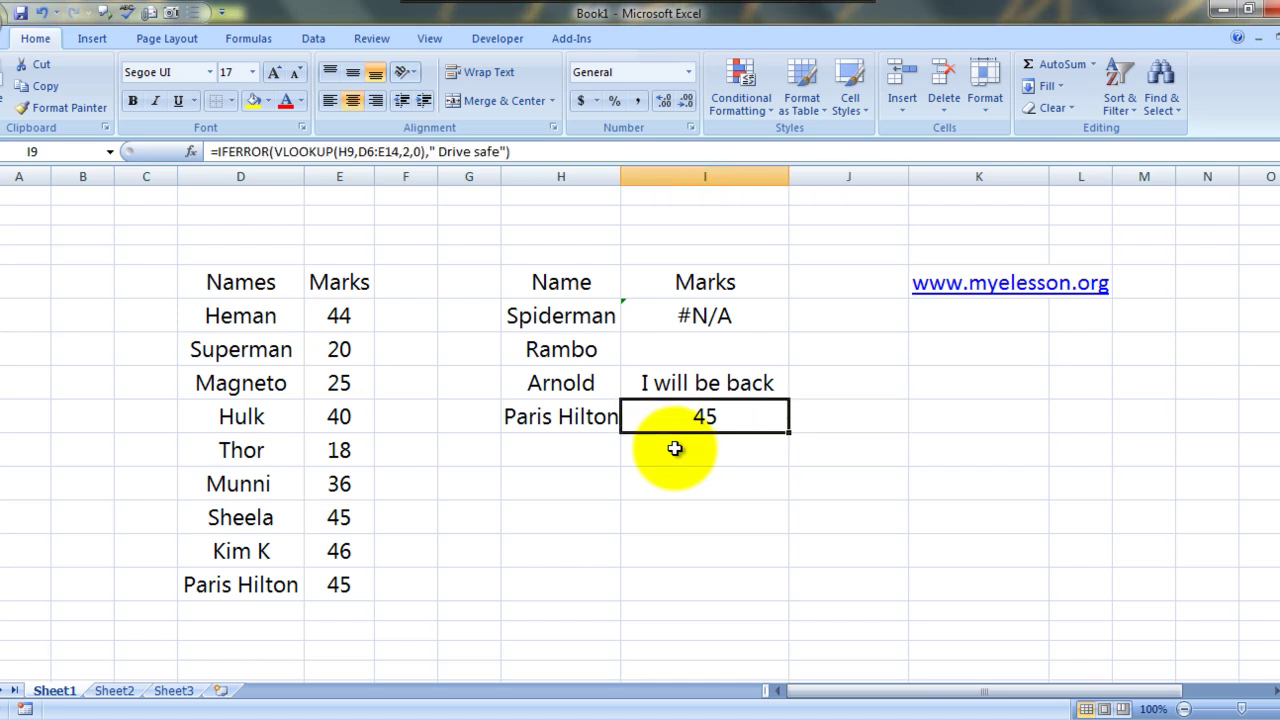